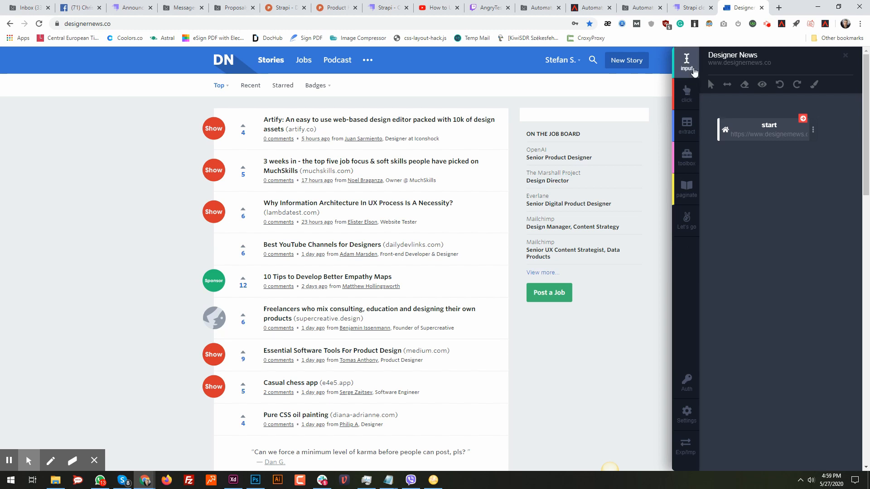
- Open the Designer News search, try out sample text in it and clear the field
click(592, 60)
click(415, 86)
text(sdsad)
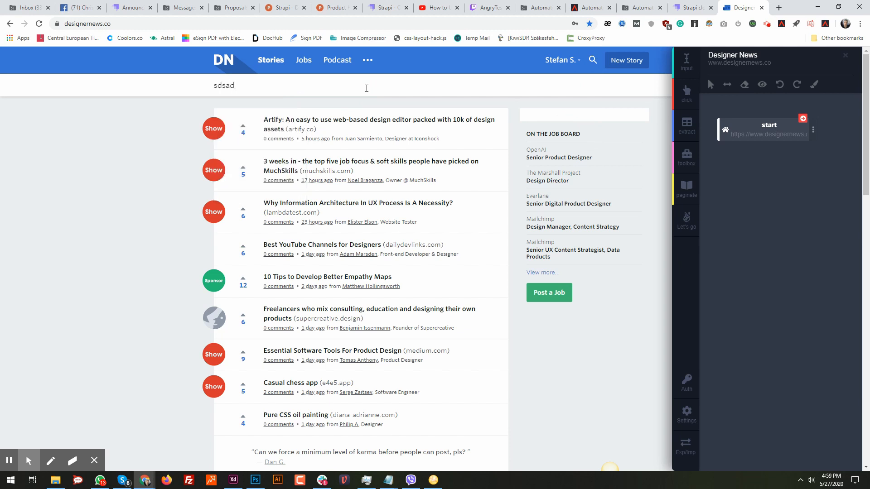
text(asdas)
key(ctrl+a)
key(BackSpace)
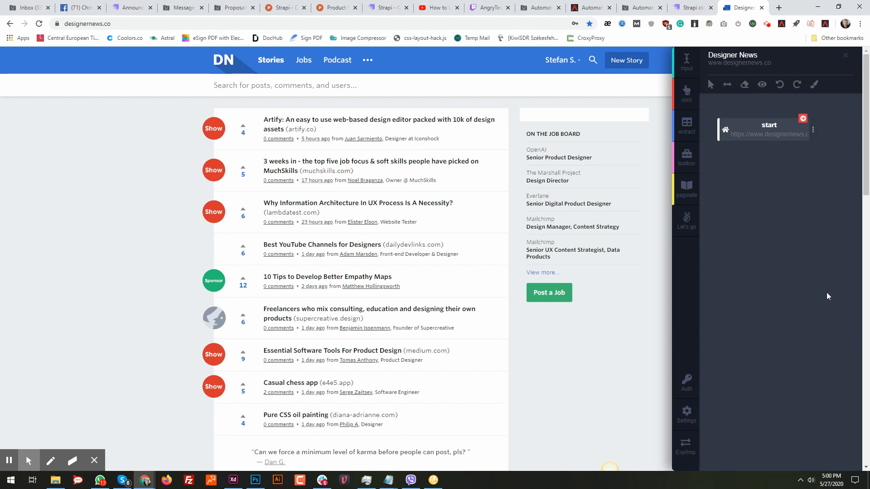
- Try adding a toolbox step after the start step, view its options and delete it
click(696, 169)
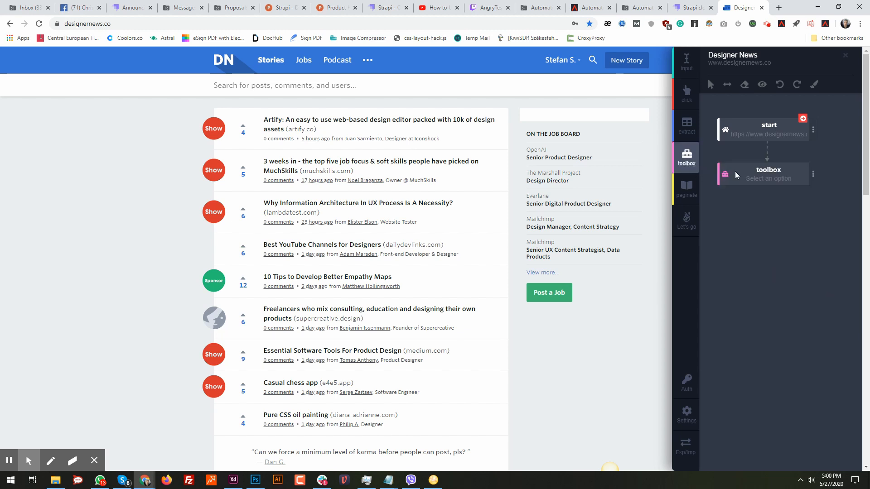
click(813, 174)
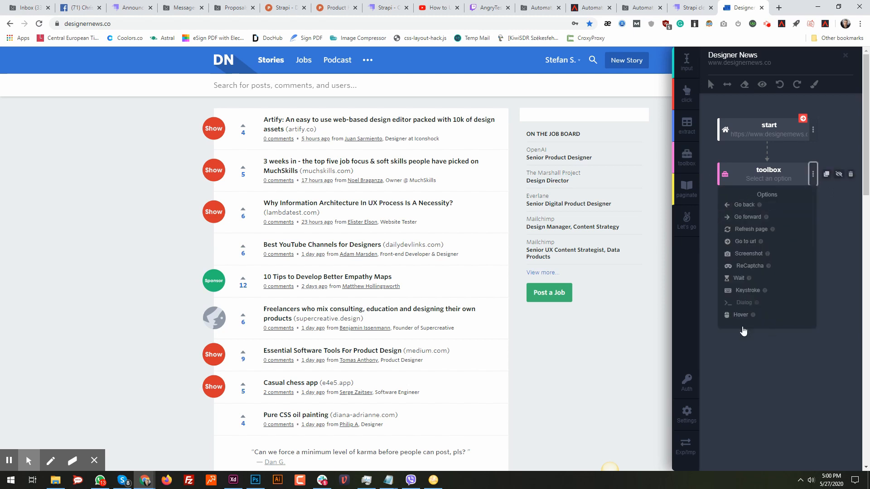
click(770, 425)
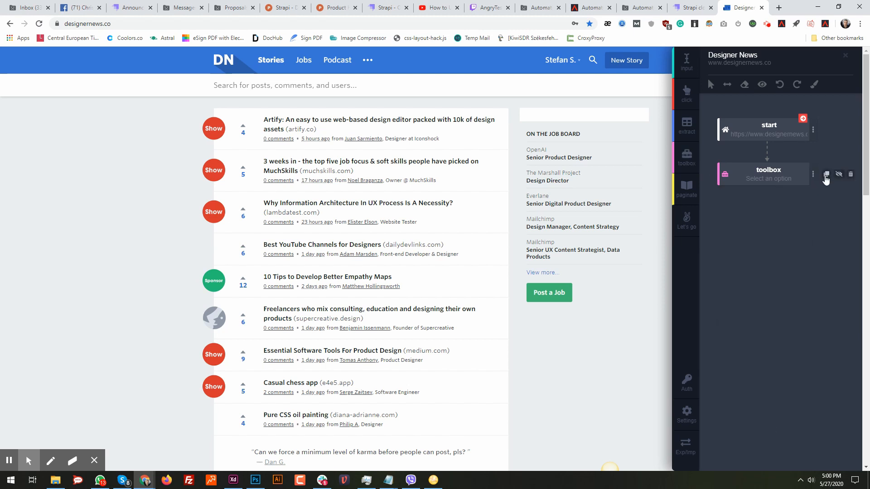
click(850, 174)
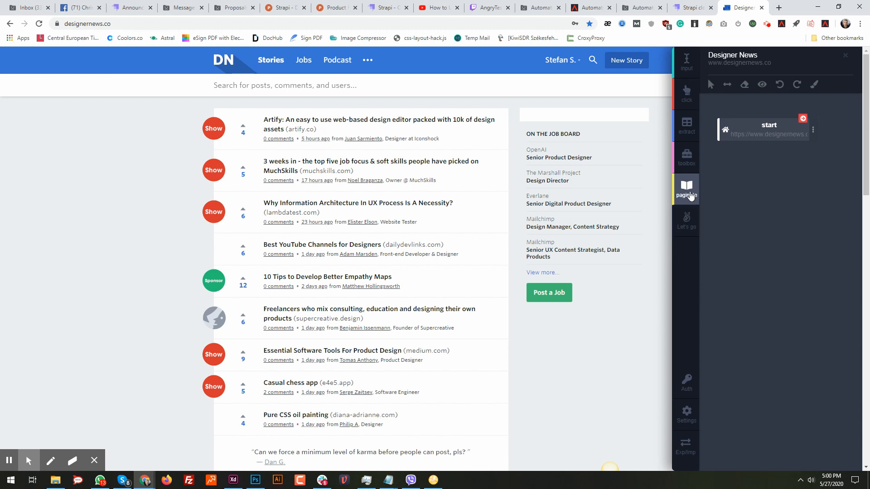
scroll(419, 328, down, 15)
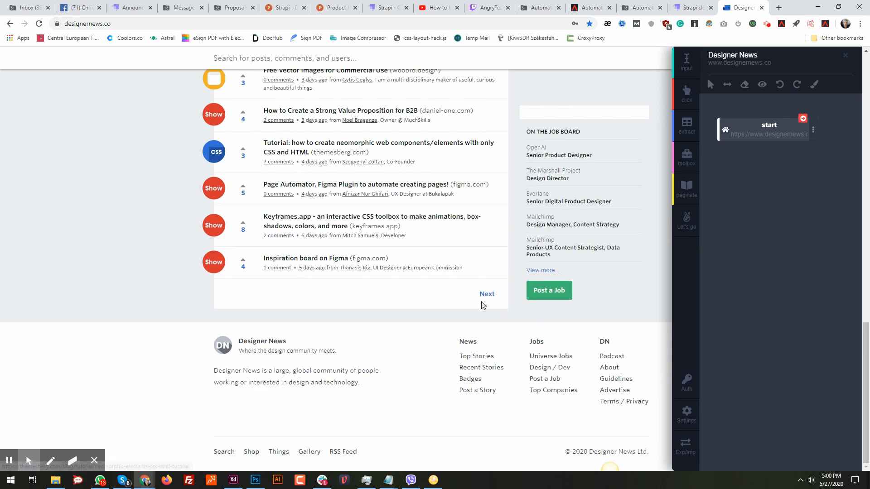
click(487, 293)
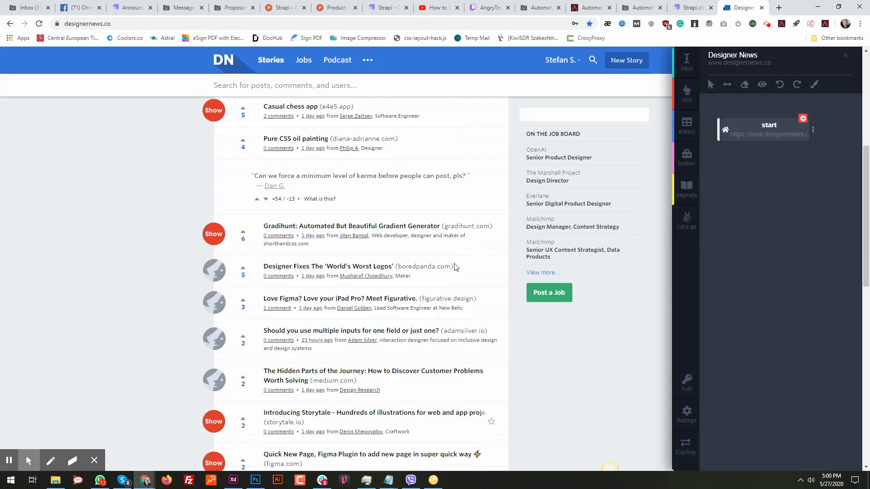
- Add an extract step that captures the titles of all stories in the list and accept the selection
click(686, 129)
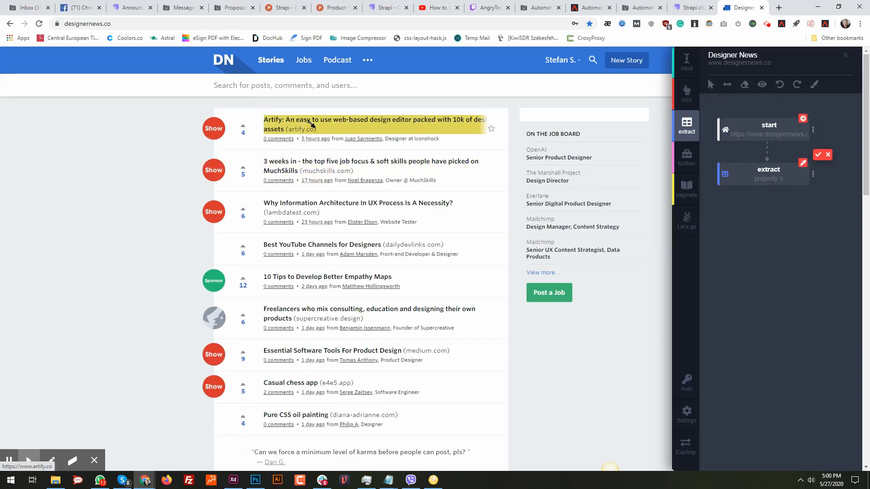
click(311, 123)
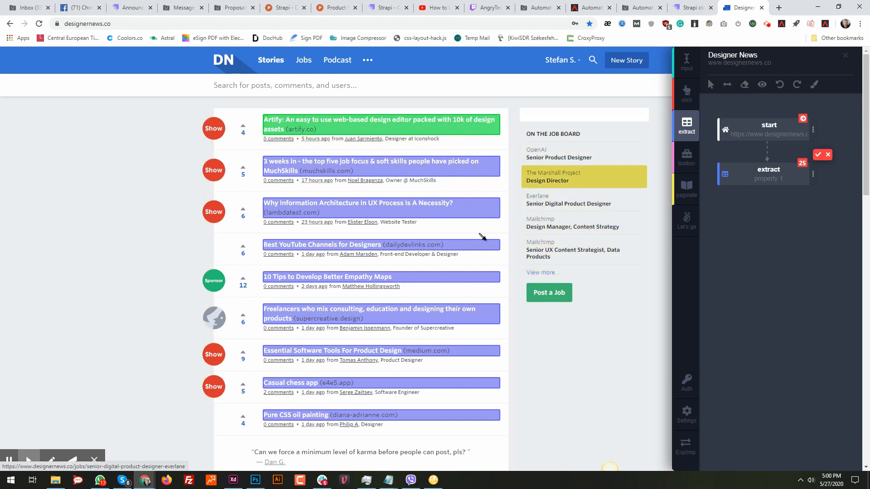
scroll(403, 294, down, 10)
scroll(403, 294, up, 10)
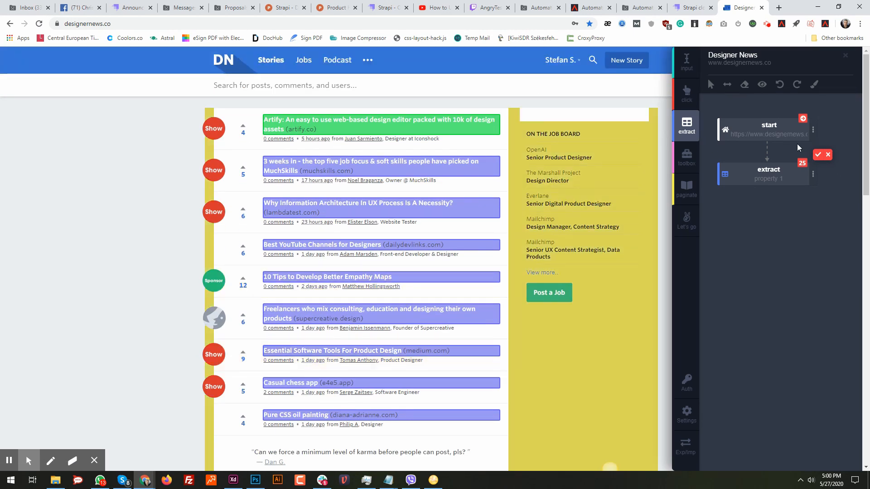
click(818, 157)
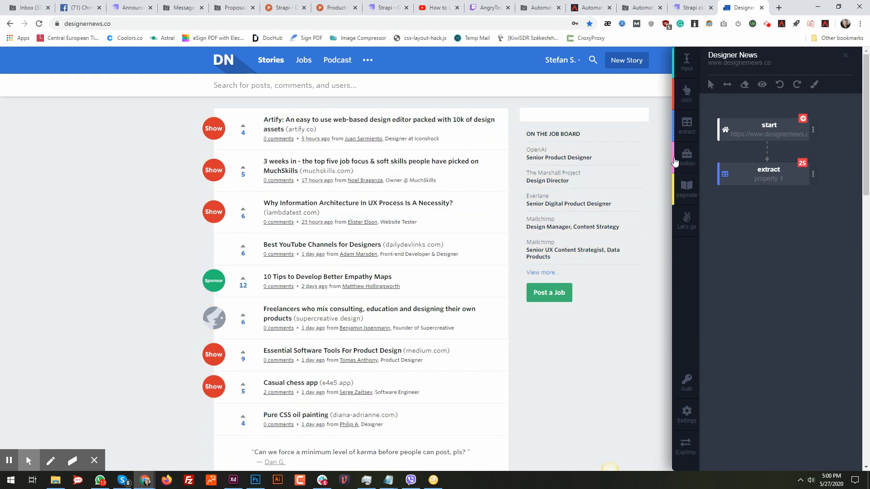
- Add two more extract steps, one for the stories' vote counts and one for their comment counts
click(685, 128)
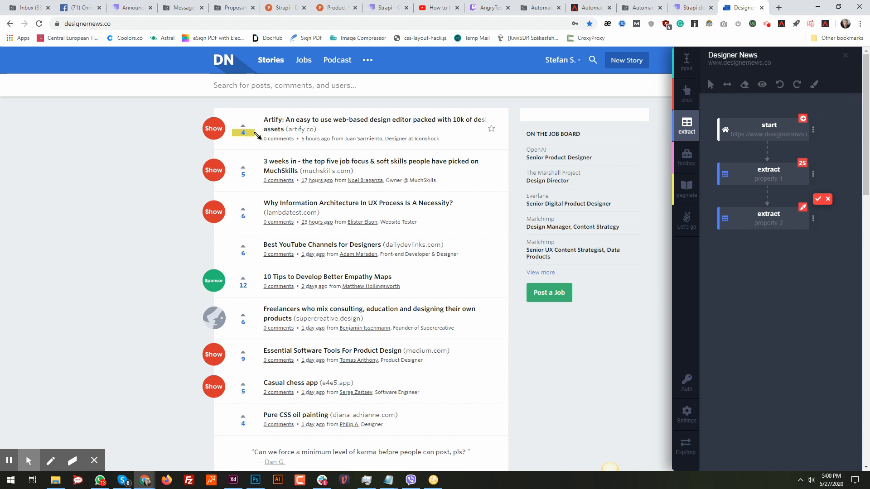
click(255, 133)
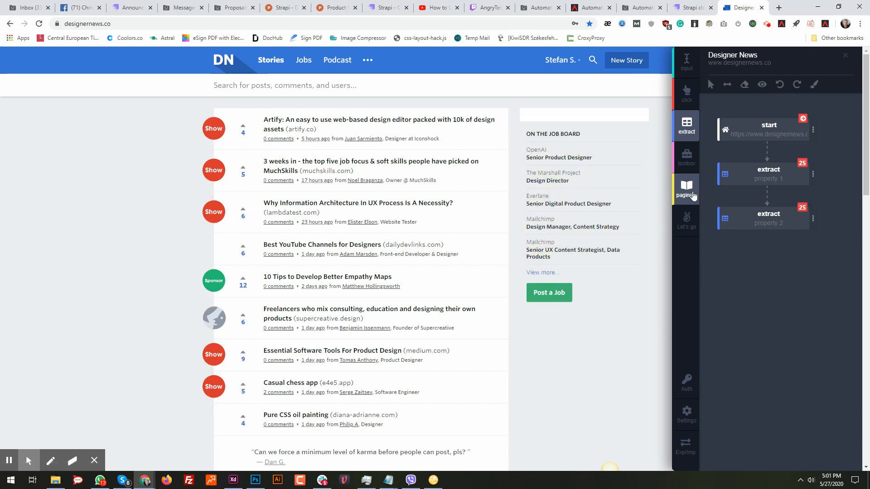
click(687, 126)
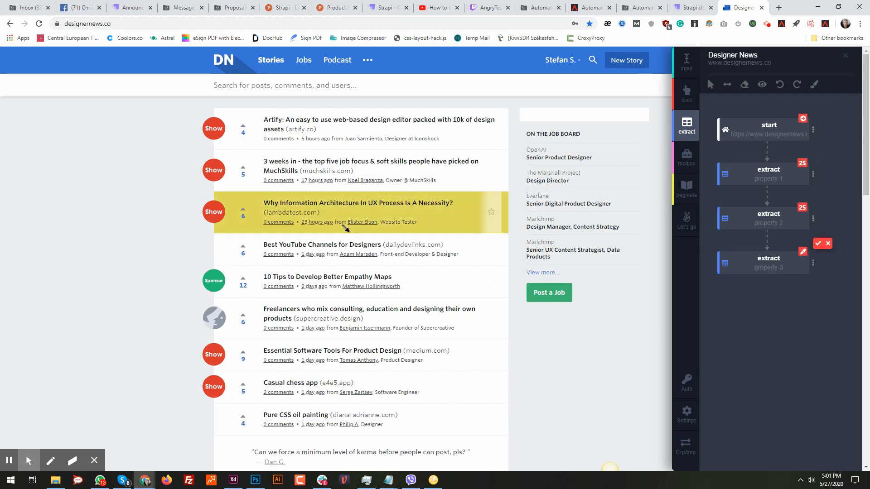
click(280, 138)
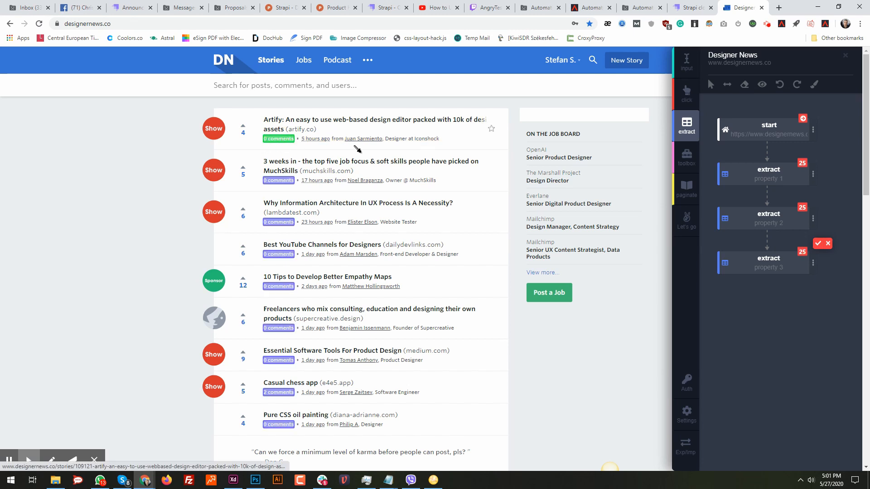
- Add an extract step for the stories' posting times and another for their author names
click(692, 128)
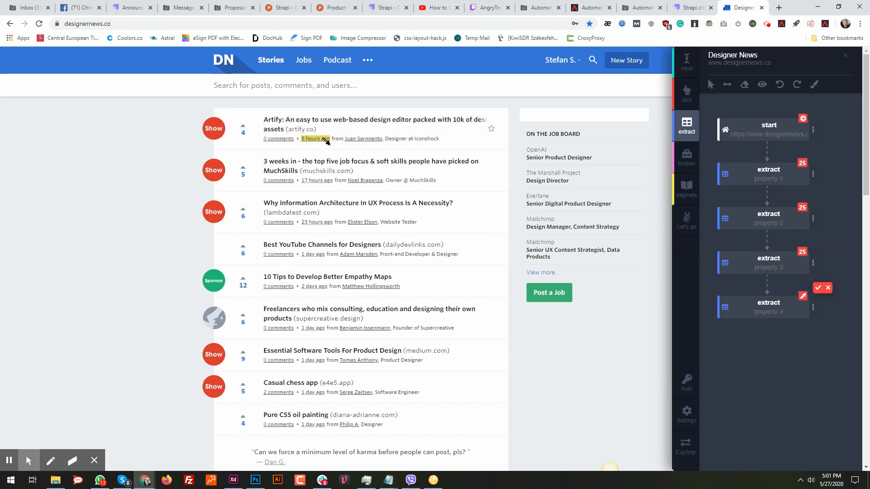
click(326, 139)
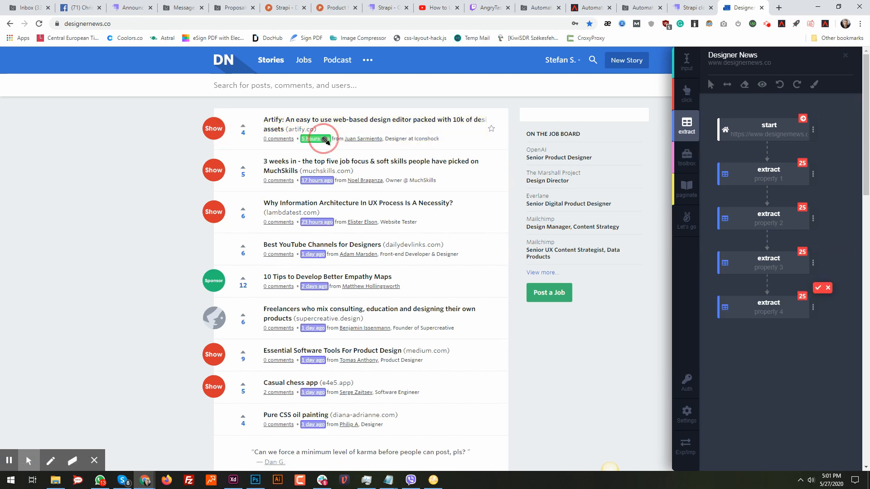
click(692, 128)
click(363, 138)
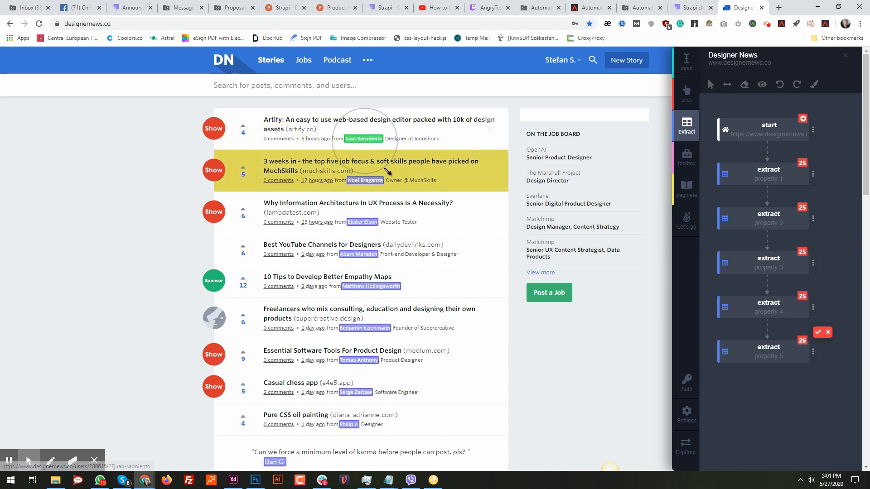
- Exclude the quote's author and the comment links from the author extraction and accept the selection
scroll(301, 269, down, 5)
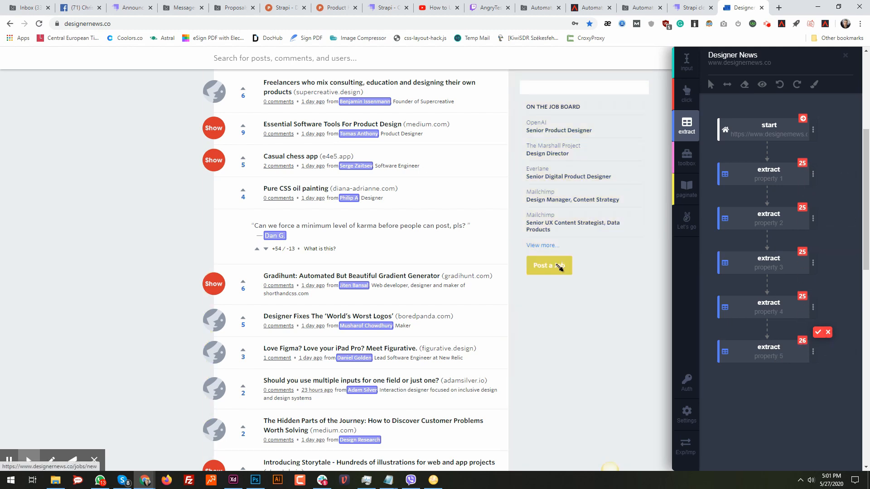
scroll(469, 257, up, 2)
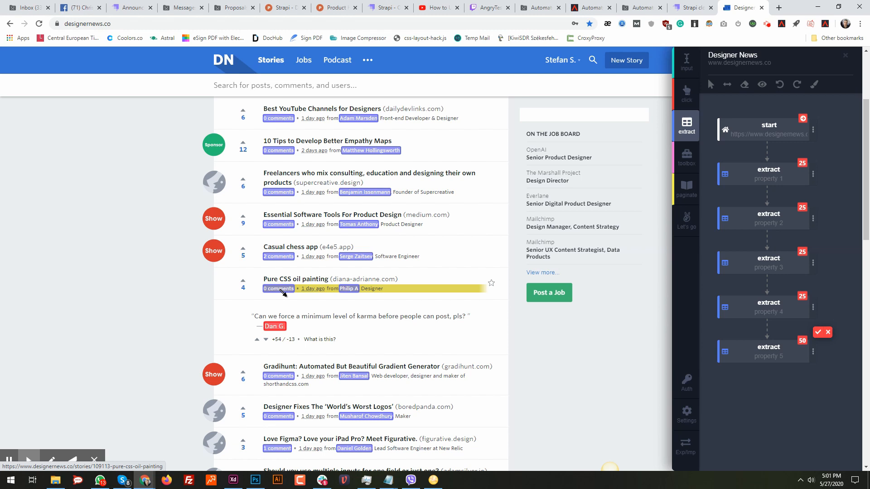
click(280, 291)
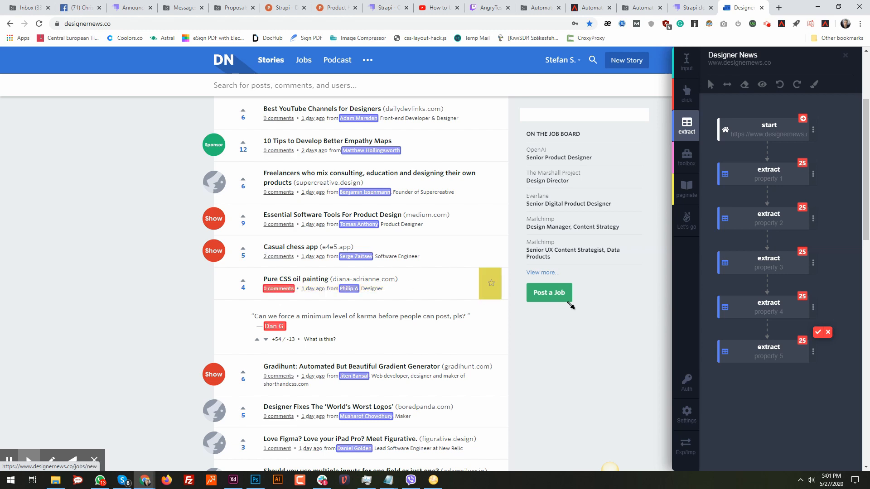
scroll(440, 248, up, 3)
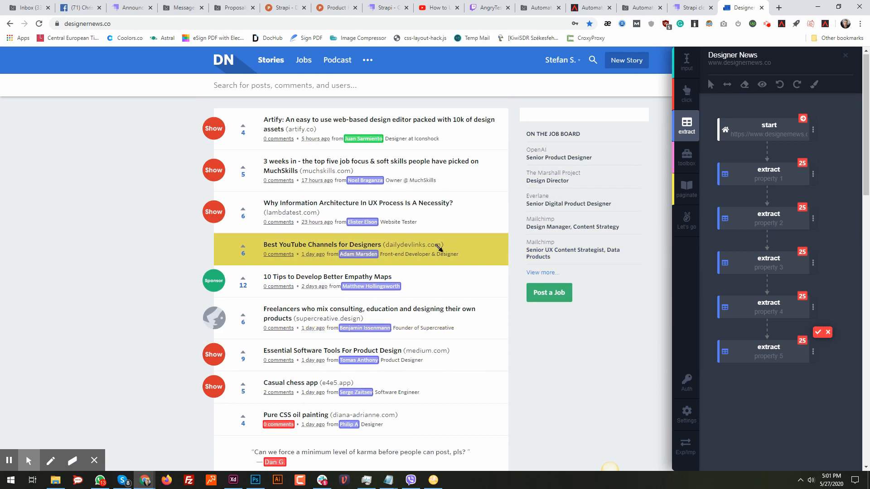
click(818, 334)
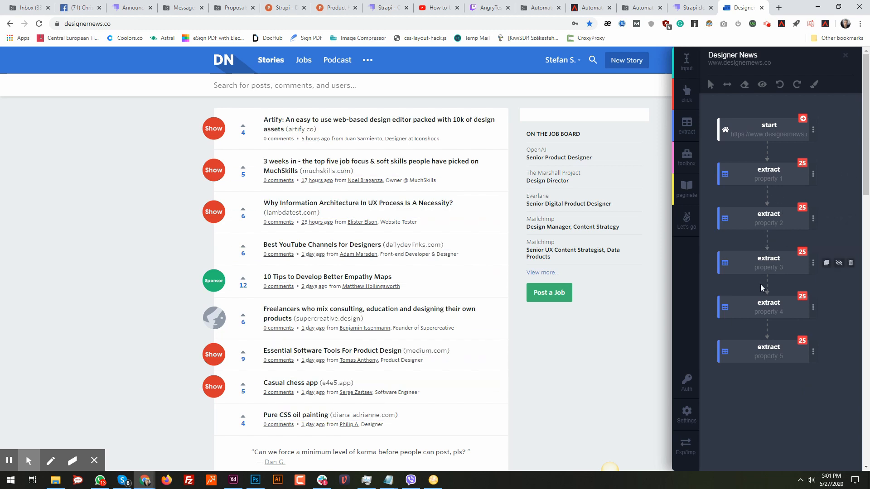
- Rename the first extract property to title and the second to votes
double_click(773, 179)
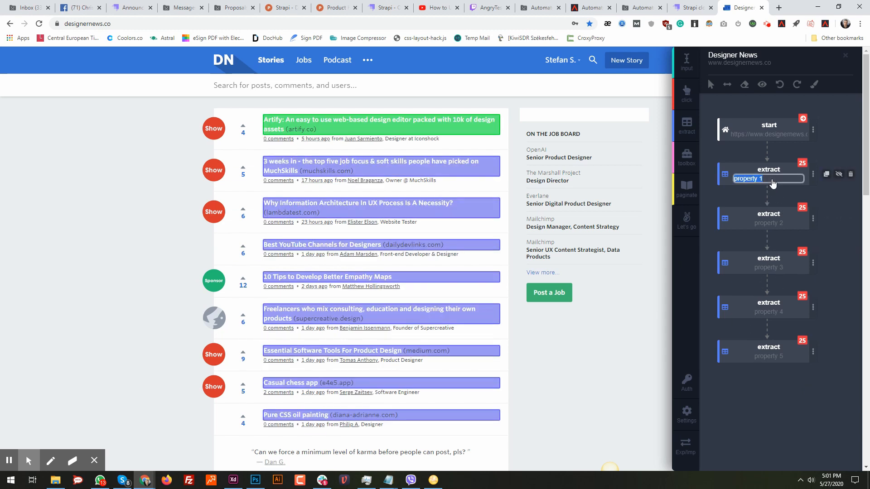
text(title)
key(Return)
double_click(770, 224)
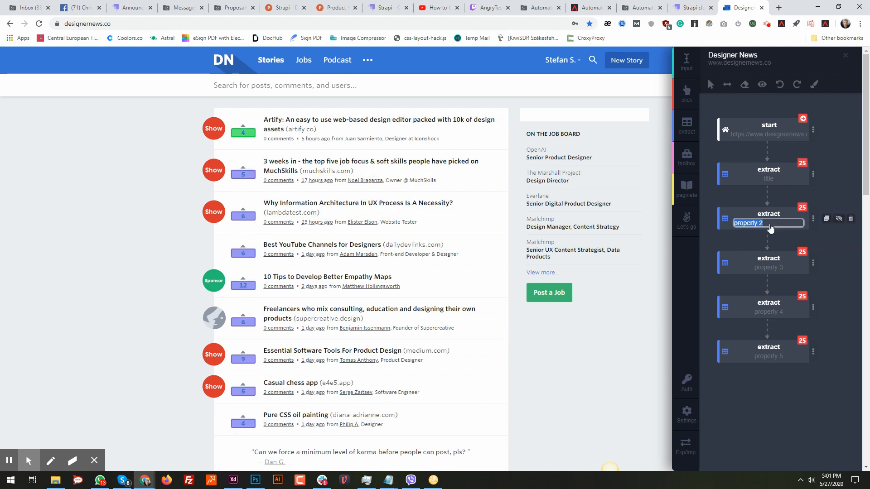
text(votes)
key(Tab)
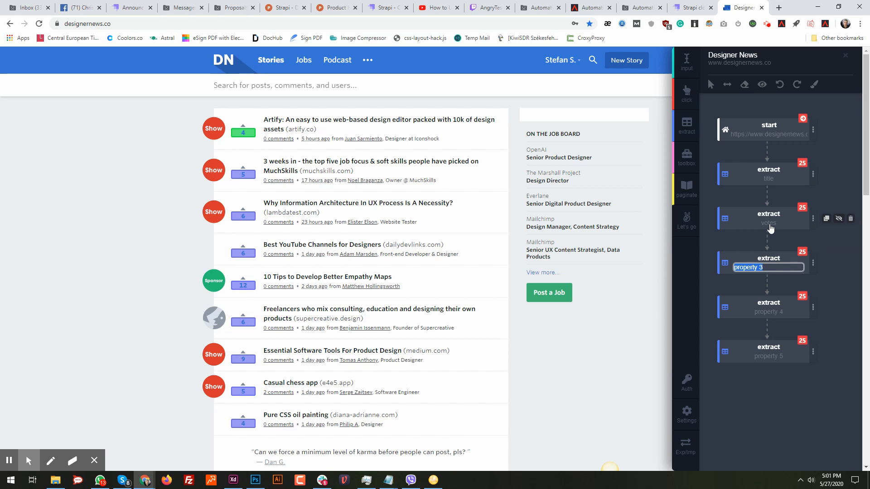
- Rename the third extract property to comments and the fourth to date
text(comments)
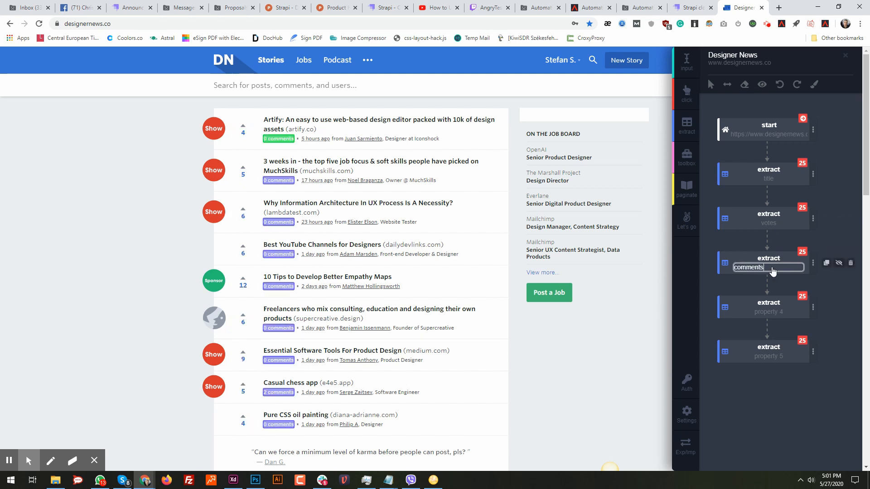
click(764, 313)
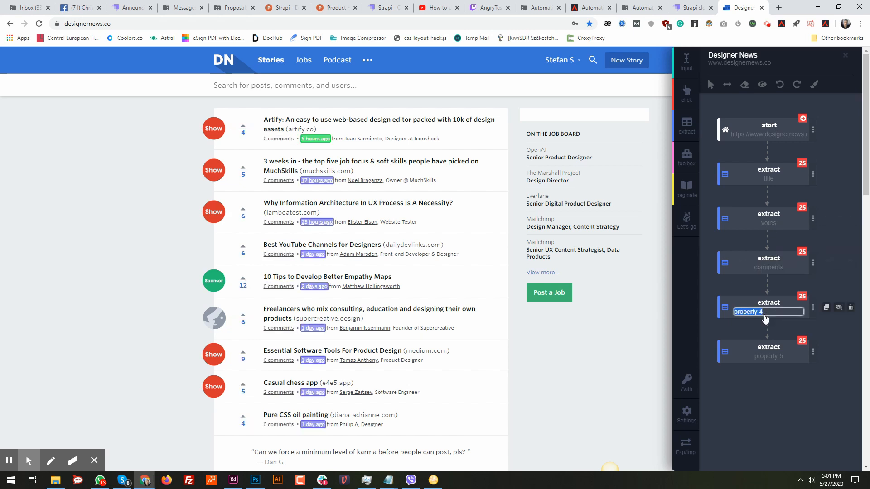
text(date)
key(Return)
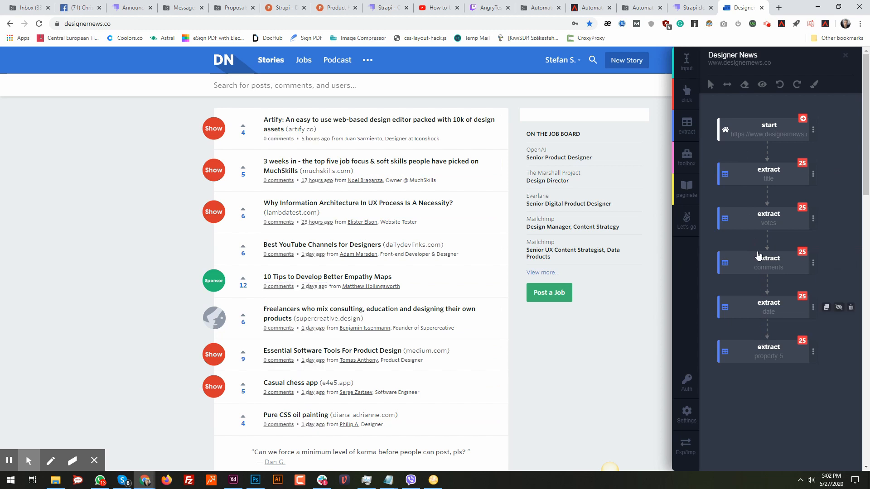
- Rename the fifth extract property to author
double_click(767, 356)
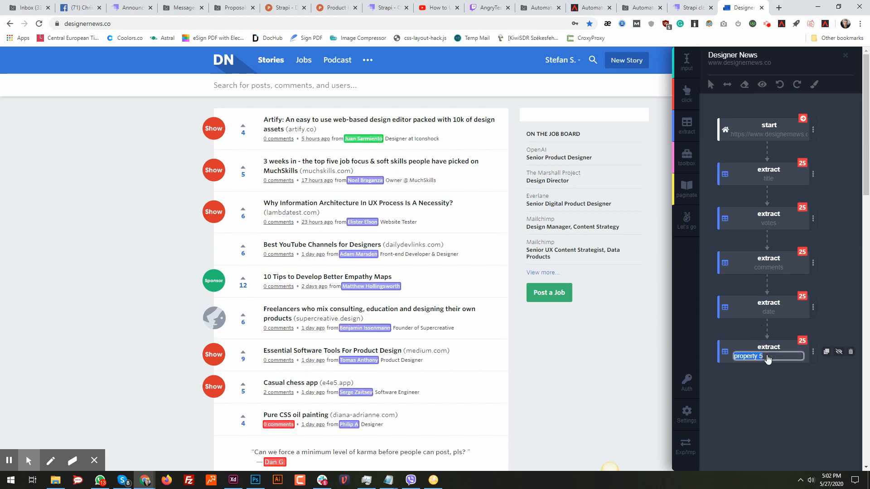
text(author)
key(Return)
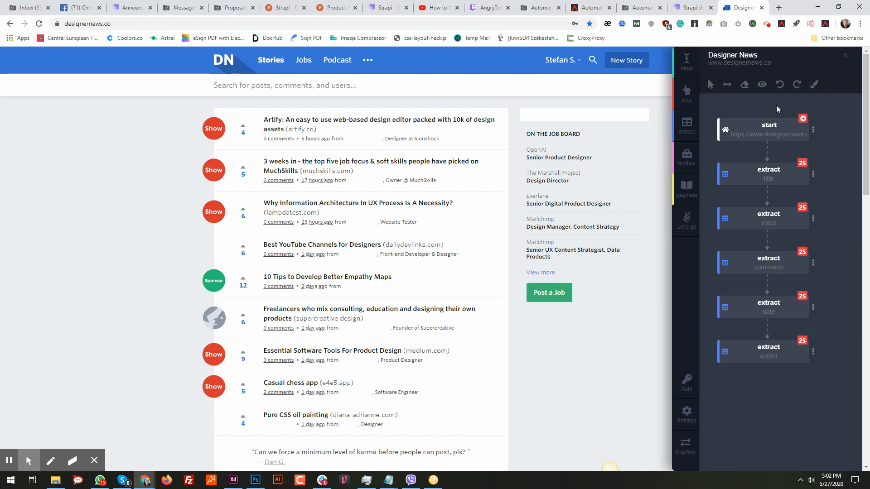
- Preview the extracted story data and look through all rows of the CSV table
click(762, 85)
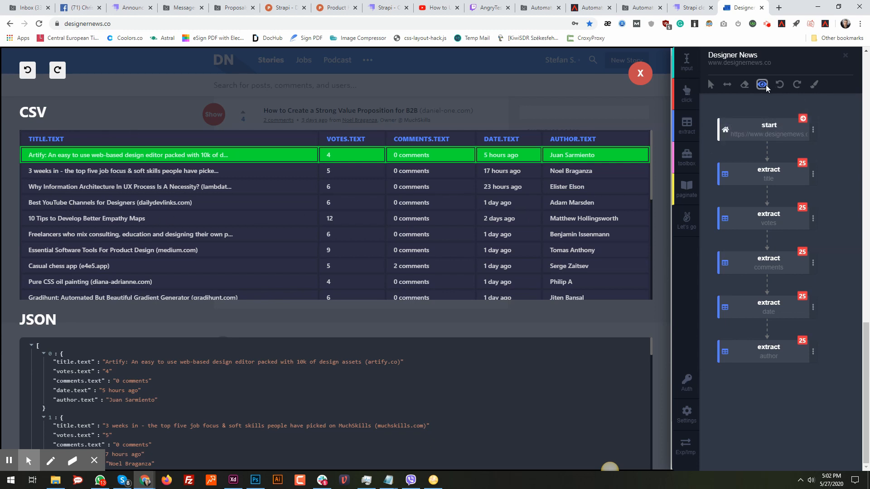
scroll(267, 249, down, 5)
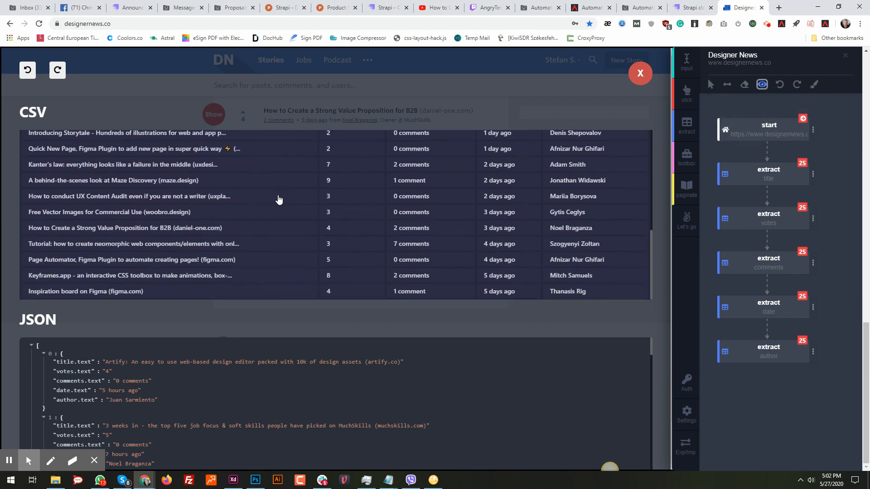
scroll(285, 216, up, 4)
scroll(285, 216, up, 3)
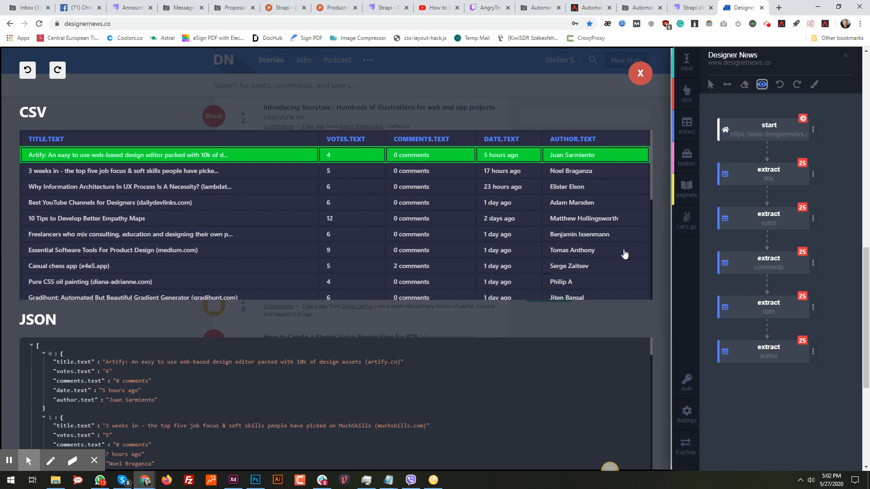
- Close the data preview and add a paginate action that targets the Next link below the stories
click(639, 75)
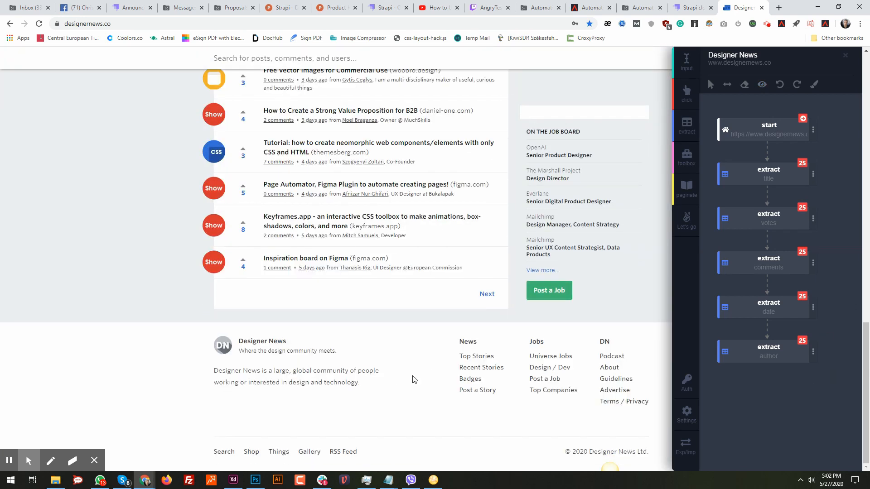
click(687, 194)
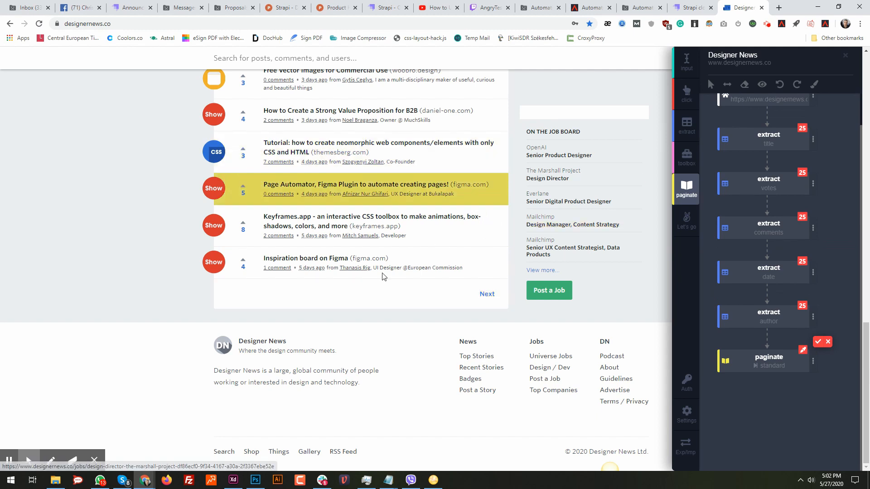
click(487, 295)
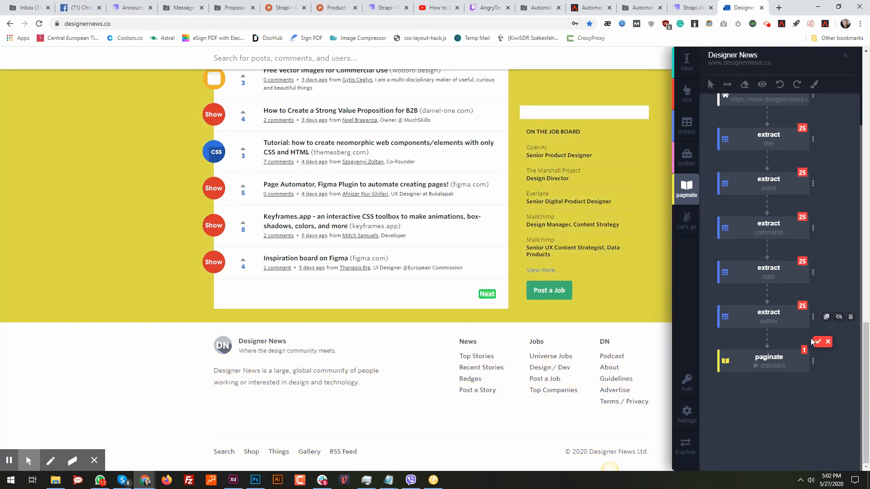
click(818, 342)
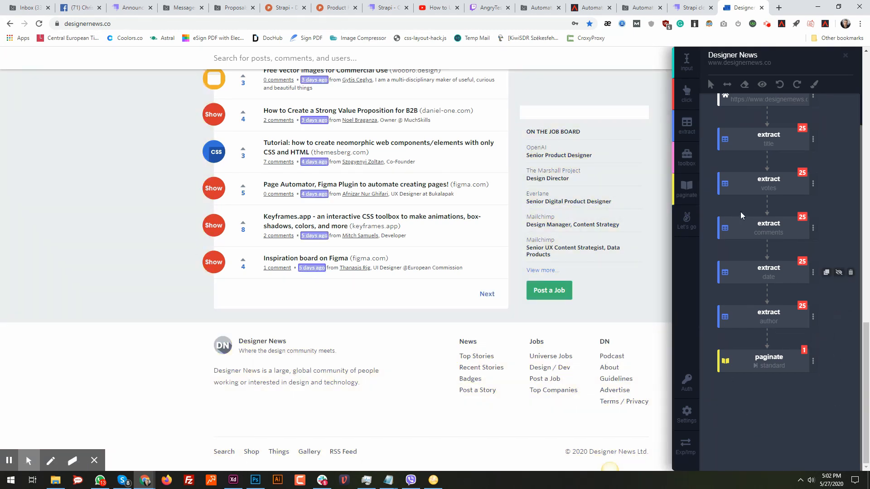
- Link the paginate action back to the title extract and set its number of pages to 10, keeping standard pagination
scroll(740, 211, up, 2)
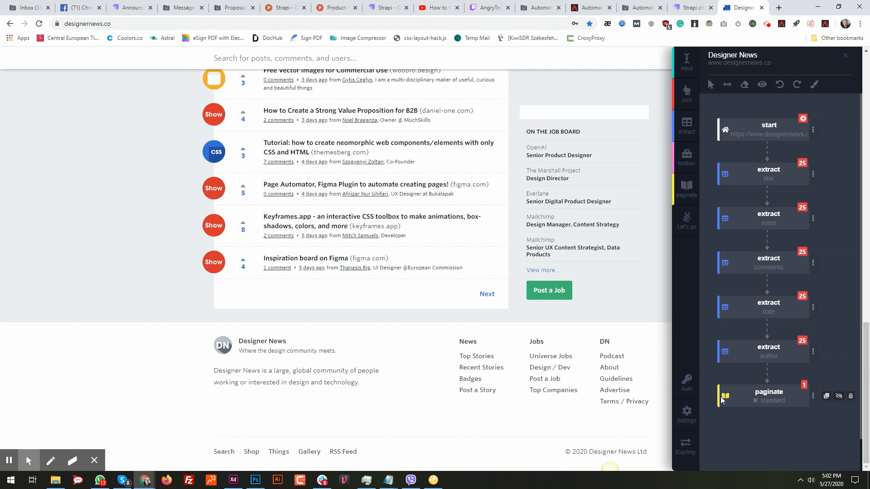
click(725, 174)
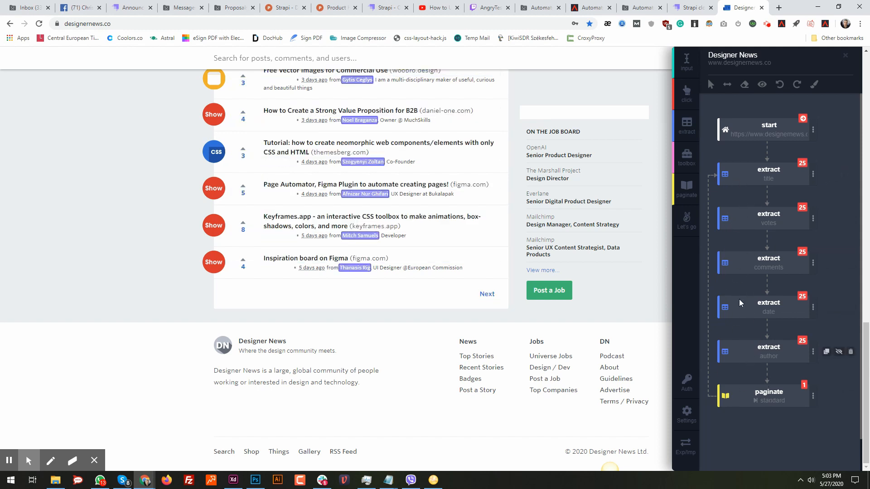
click(813, 396)
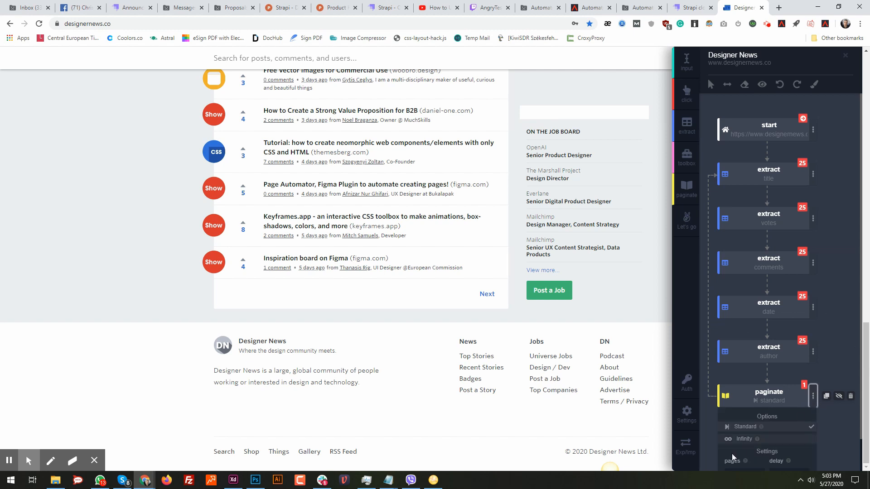
click(742, 441)
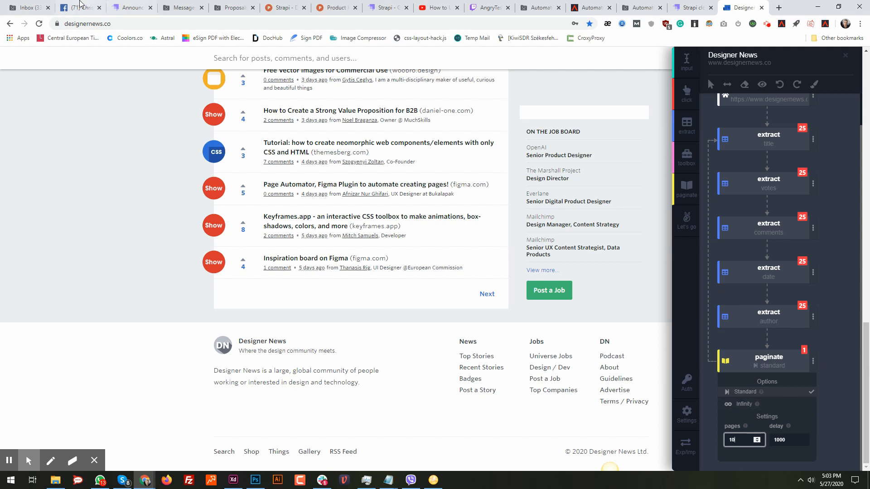
- Look at how infinite scrolling loads posts on the open Facebook timeline, and return to the Designer News page
click(93, 12)
scroll(499, 311, down, 20)
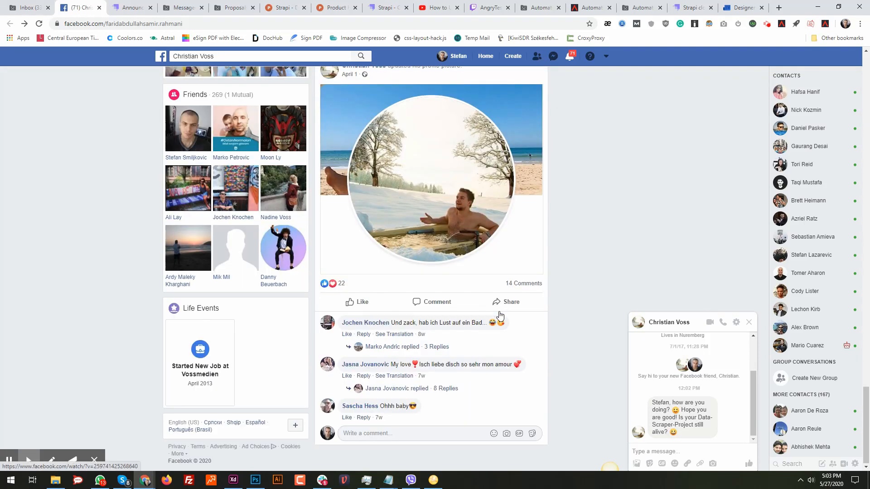
scroll(499, 313, down, 10)
scroll(500, 316, up, 20)
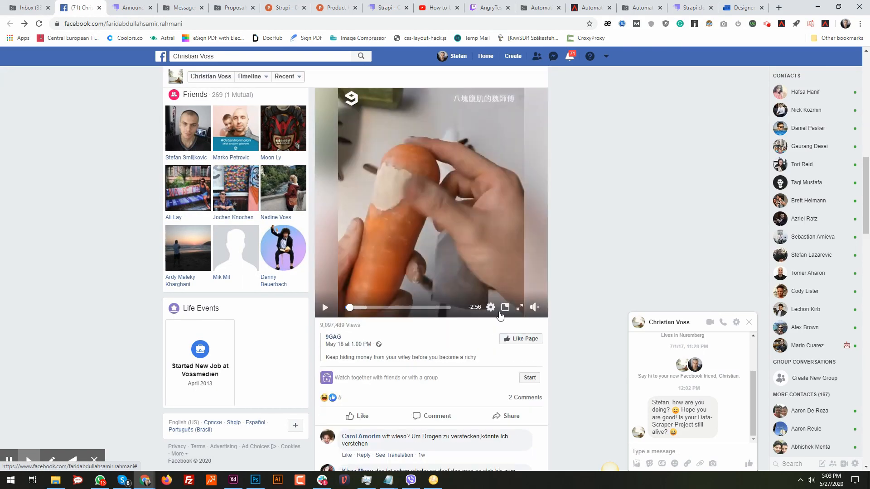
click(745, 6)
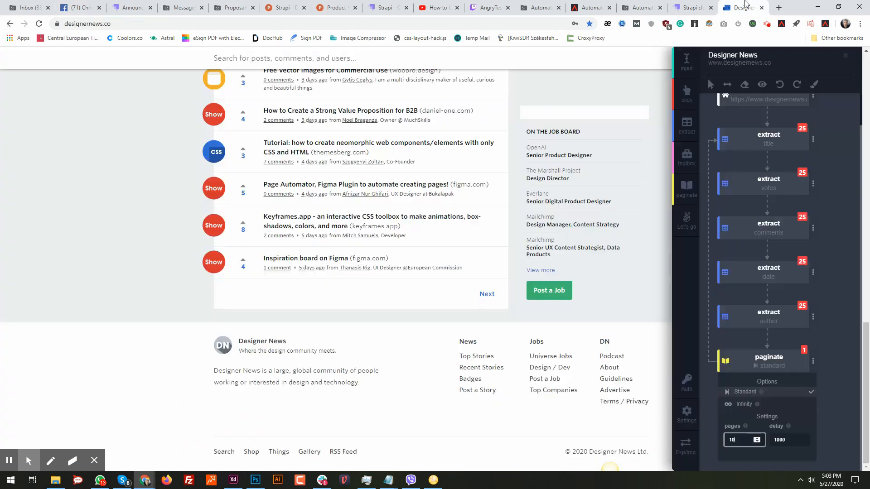
- Close the paginate options and use Create and Run to launch the finished bot
click(710, 383)
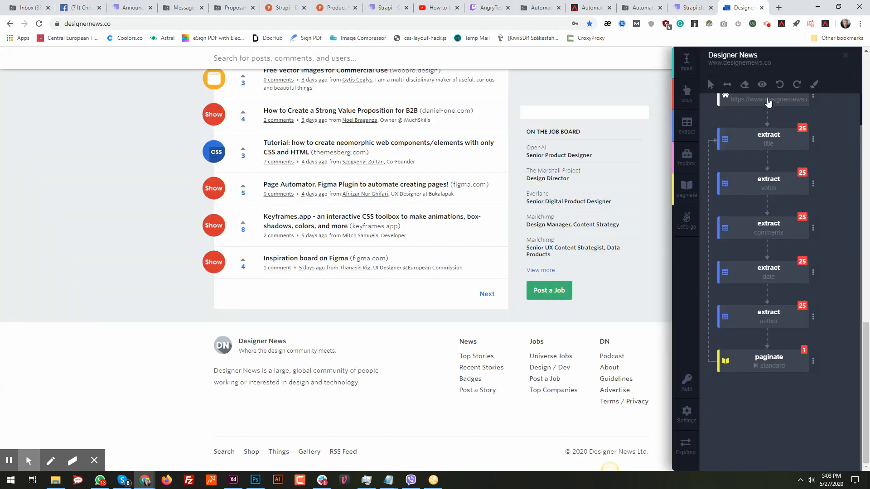
scroll(748, 198, up, 1)
scroll(751, 154, up, 3)
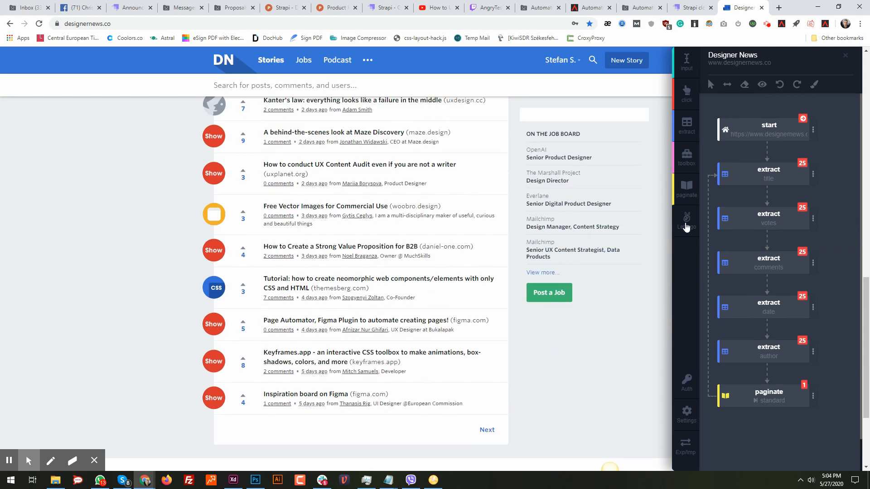
click(686, 227)
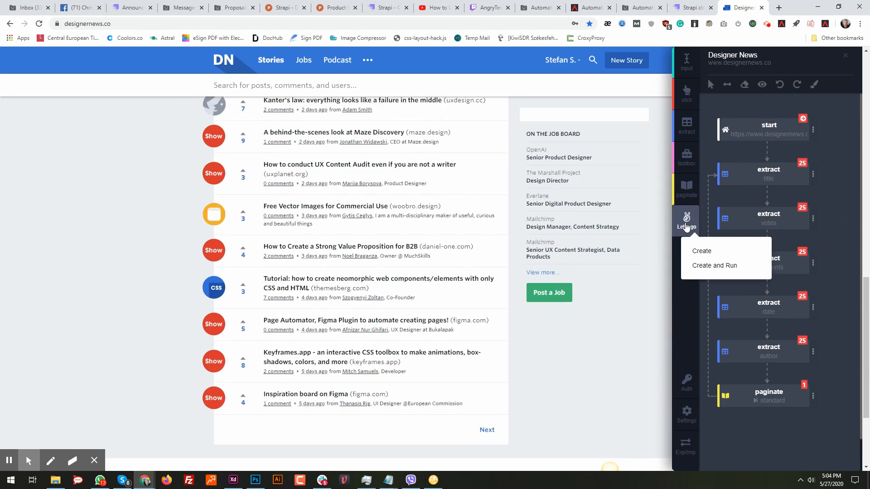
click(713, 270)
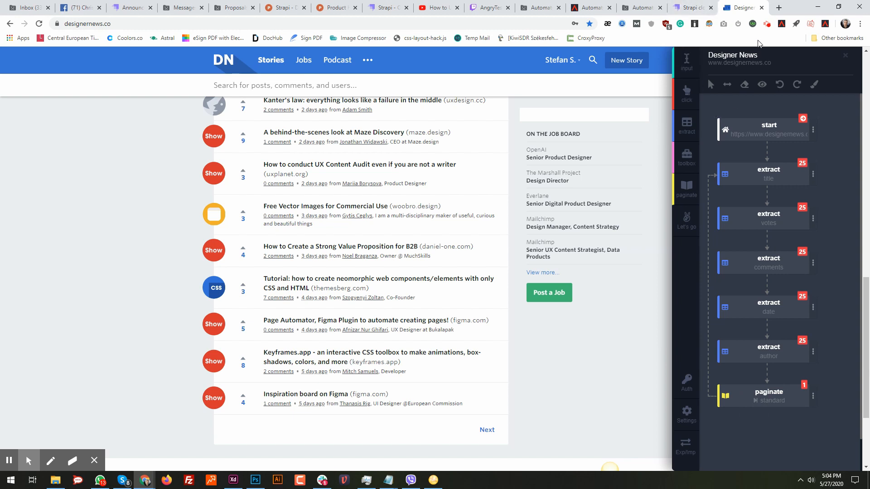
- Open the Designer News instance in the Automatio dashboard and check its run status, running time, credits, data rows and paginated pages
click(592, 6)
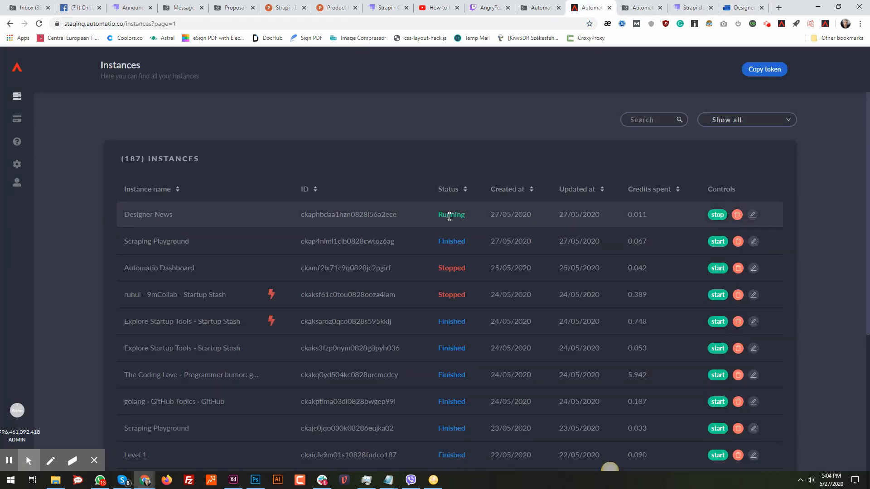
click(150, 217)
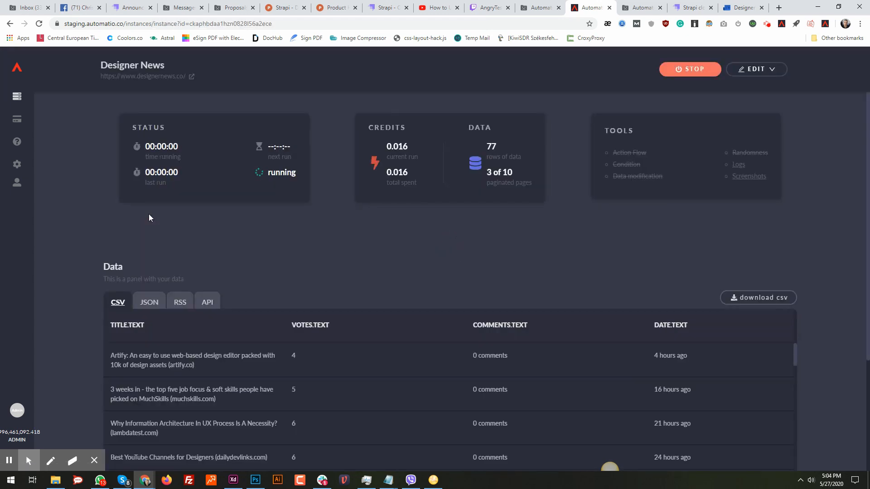
drag(271, 175, 314, 181)
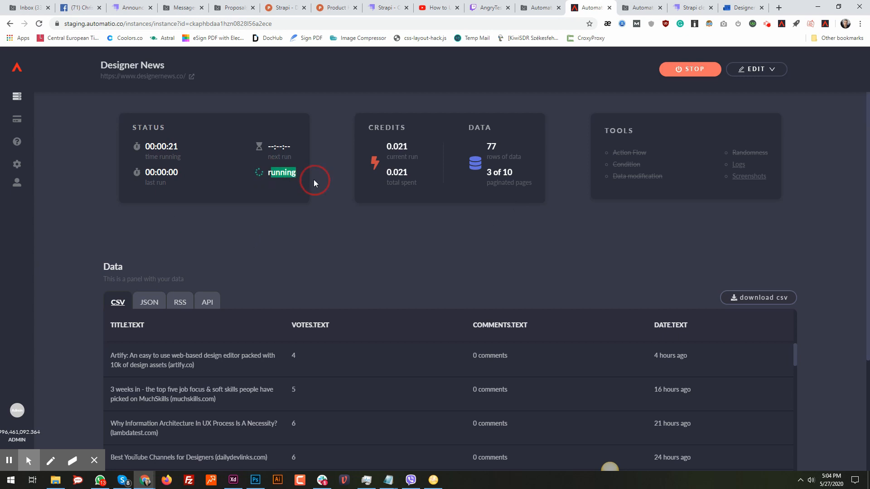
double_click(175, 143)
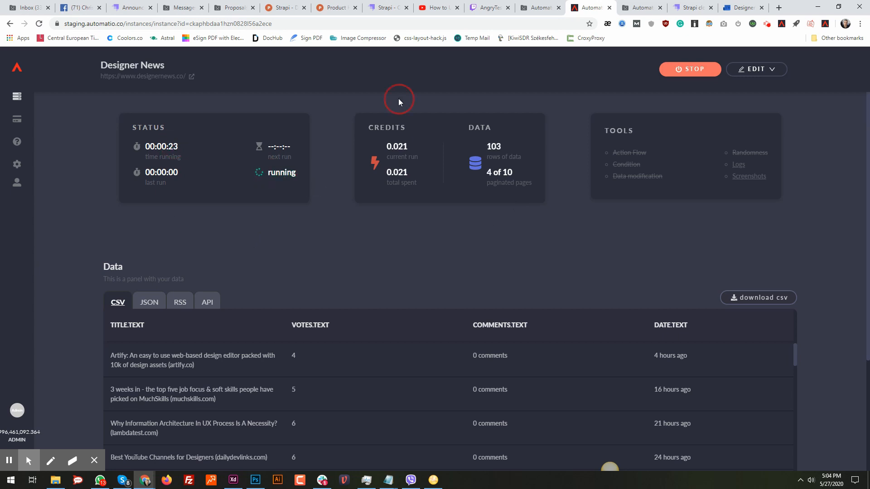
drag(397, 147, 391, 146)
double_click(490, 144)
click(485, 174)
scroll(425, 367, down, 3)
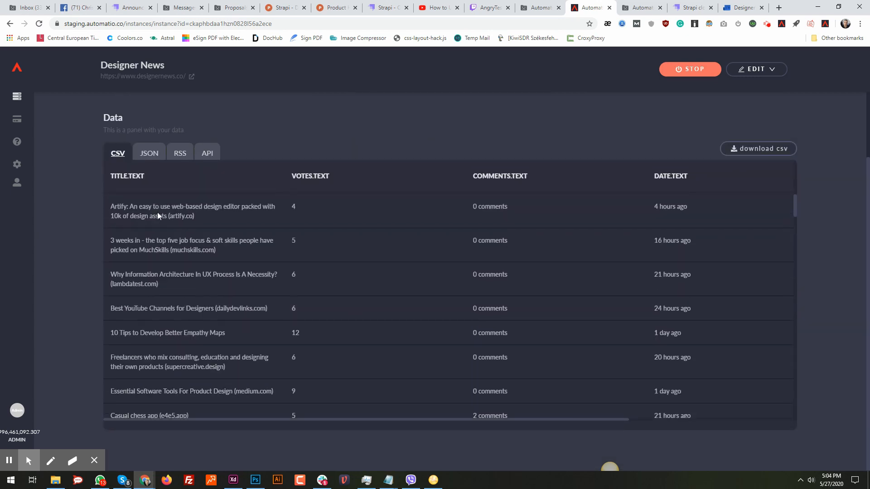
- Examine the columns of the instance's extracted CSV data and locate the option for downloading it
click(132, 180)
drag(485, 181, 543, 186)
drag(455, 419, 475, 272)
scroll(527, 257, up, 3)
click(527, 253)
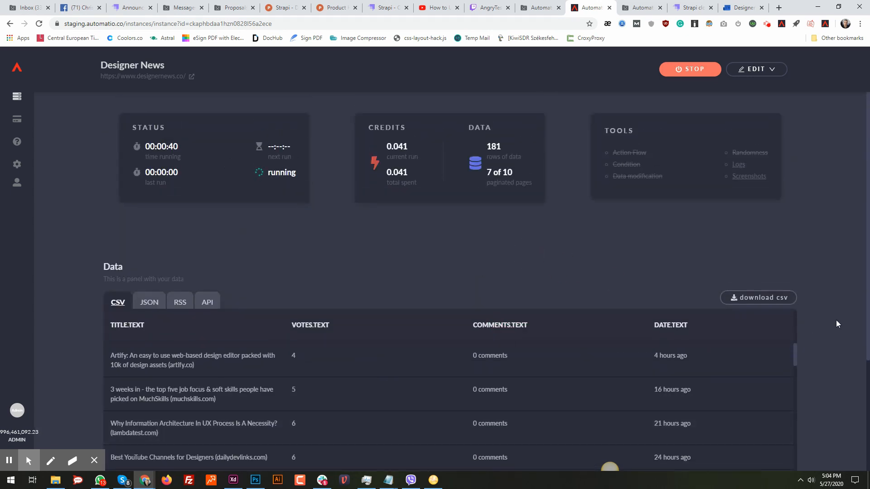
click(754, 297)
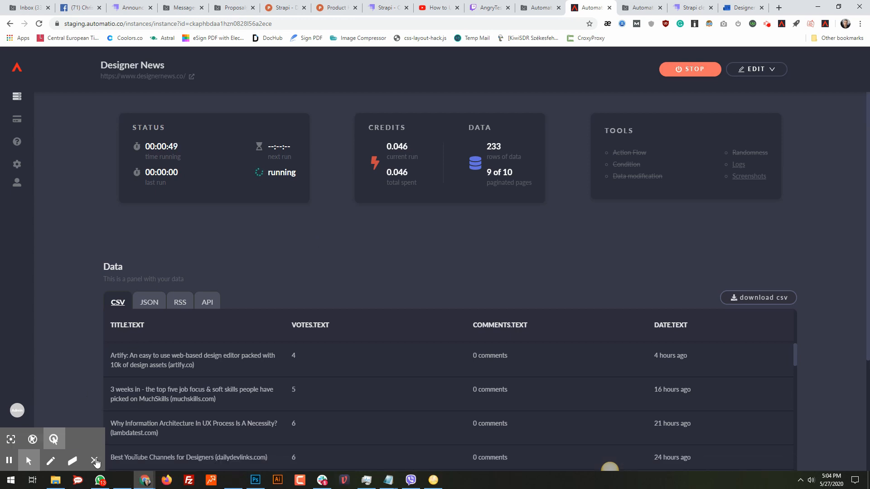
click(96, 461)
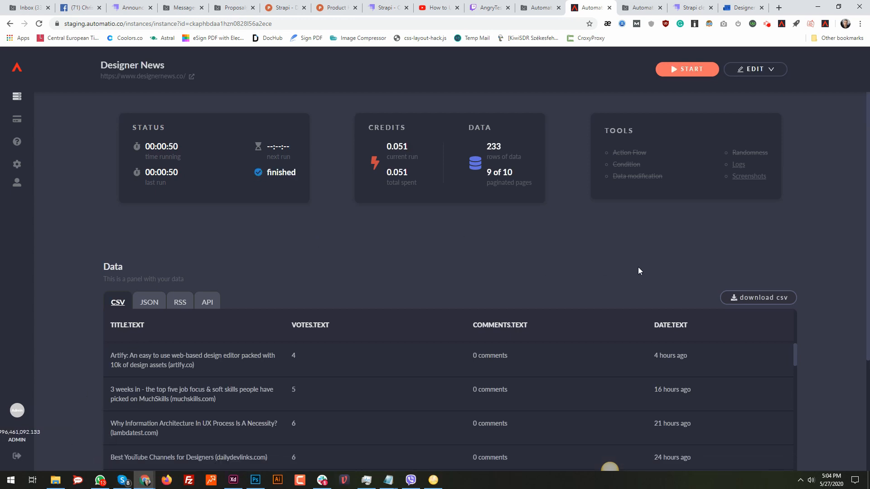
click(433, 480)
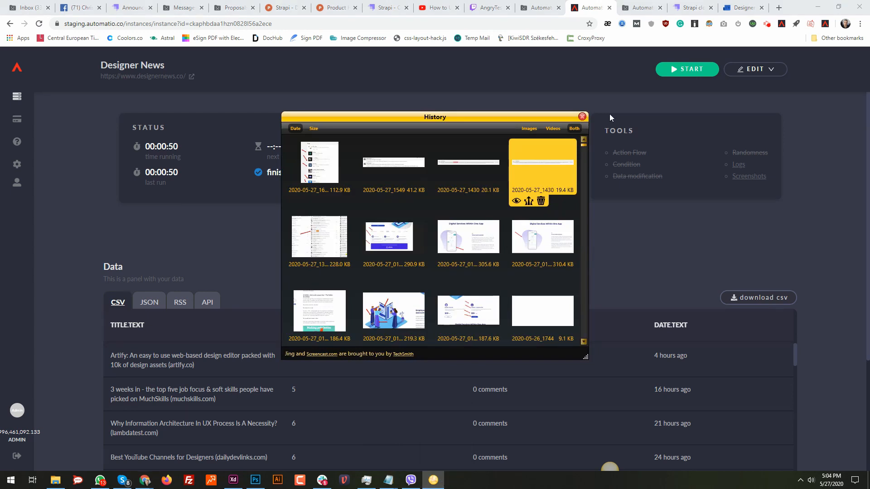
click(581, 117)
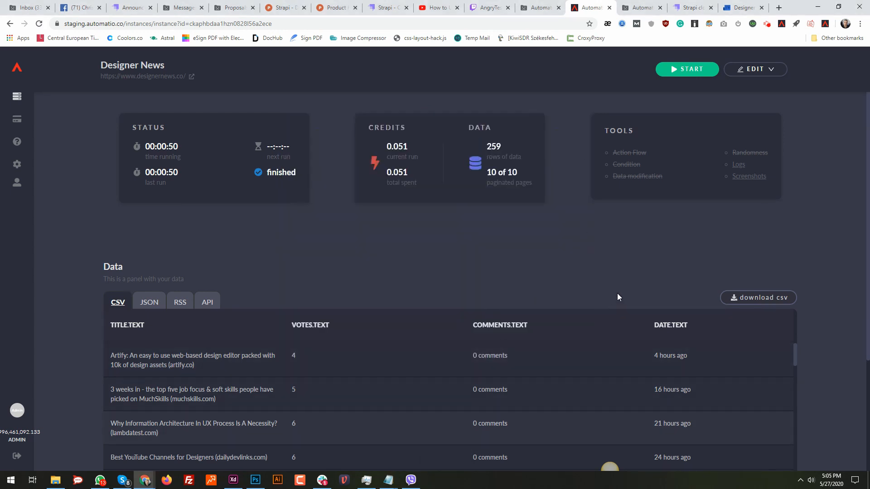
- Open the instance's logs and read the extracting and paginating messages on the first page
click(738, 165)
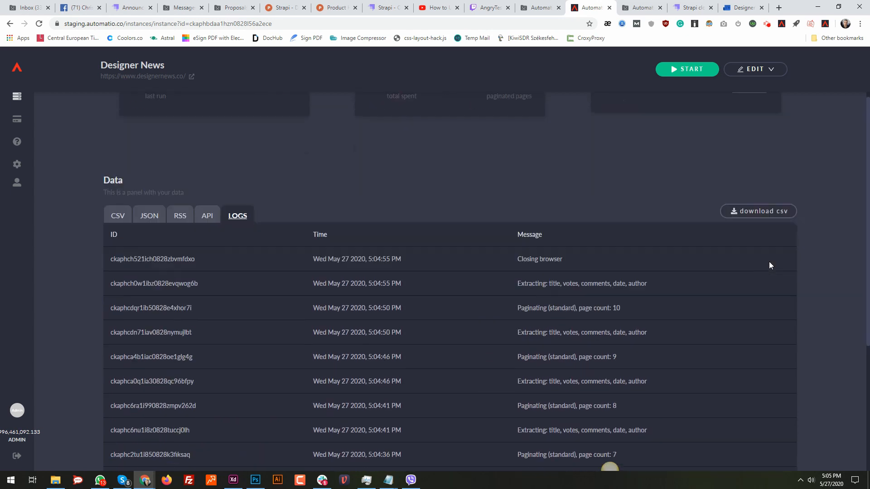
scroll(769, 262, down, 1)
click(541, 109)
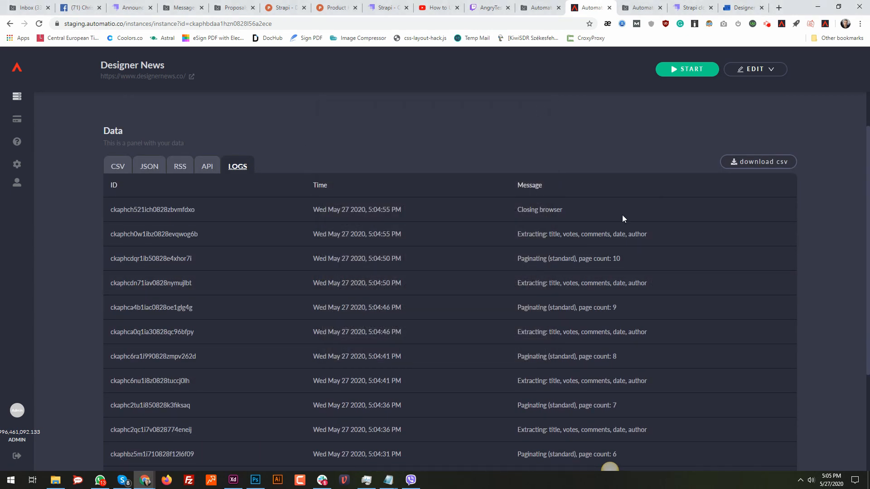
scroll(623, 224, down, 3)
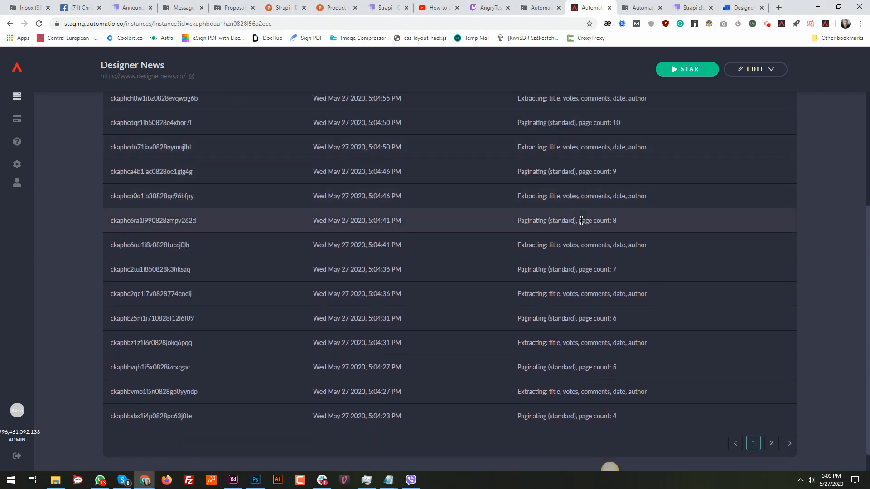
scroll(581, 221, up, 3)
scroll(611, 272, down, 2)
drag(589, 267, 617, 267)
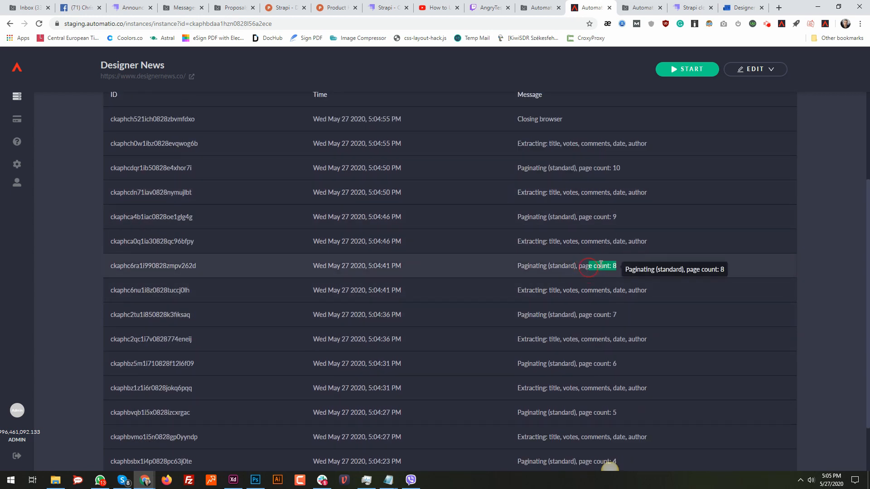
drag(583, 216, 617, 216)
drag(539, 240, 675, 292)
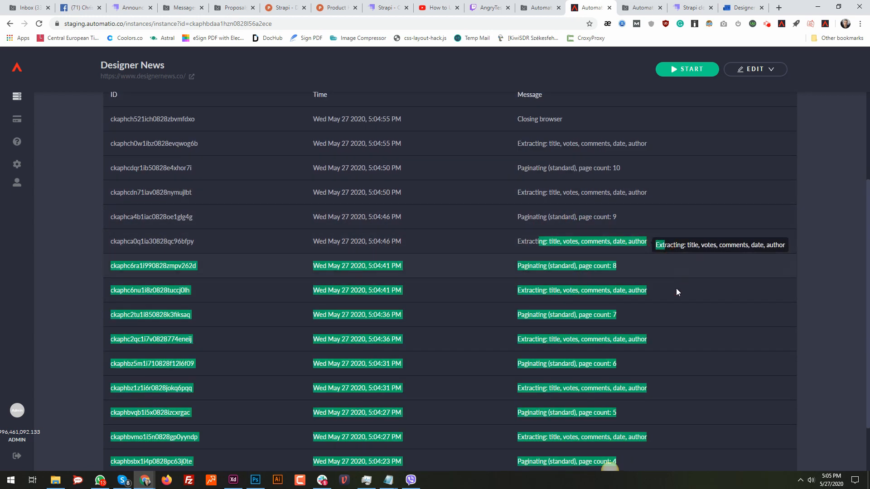
scroll(676, 293, down, 1)
- Review the run's earliest log messages on page 2, and return to the bot builder on the Designer News page
click(768, 417)
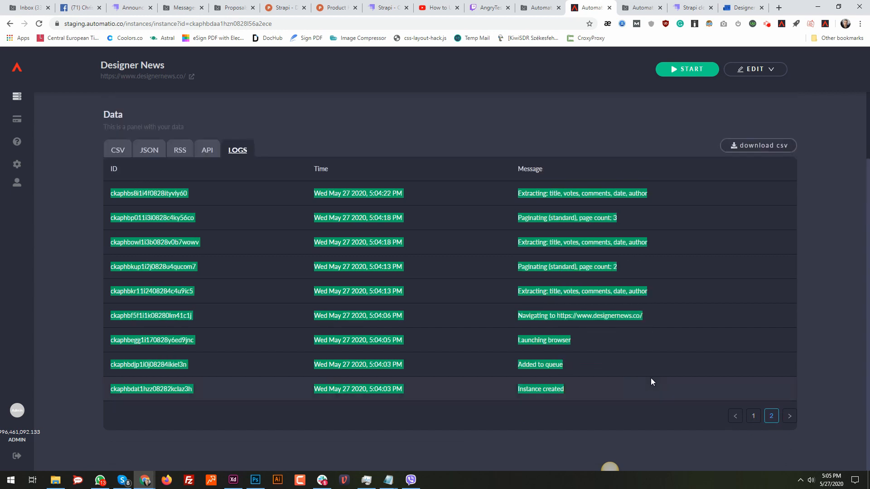
click(633, 388)
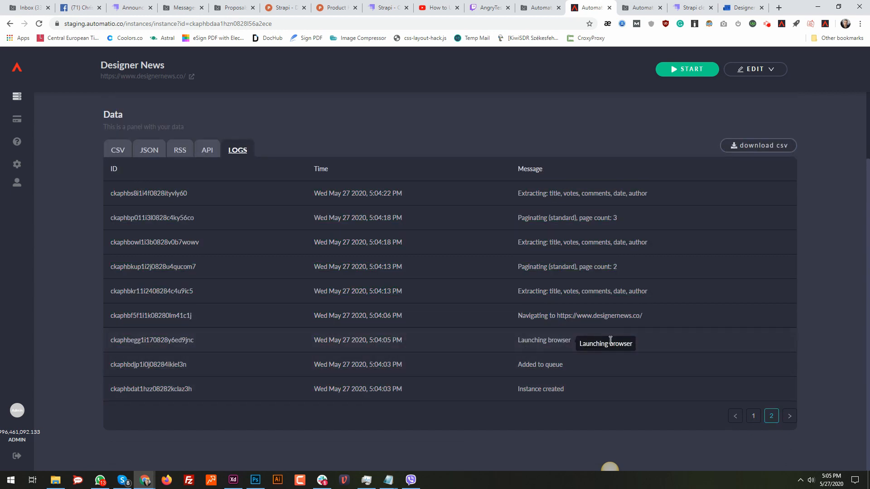
drag(644, 318, 519, 315)
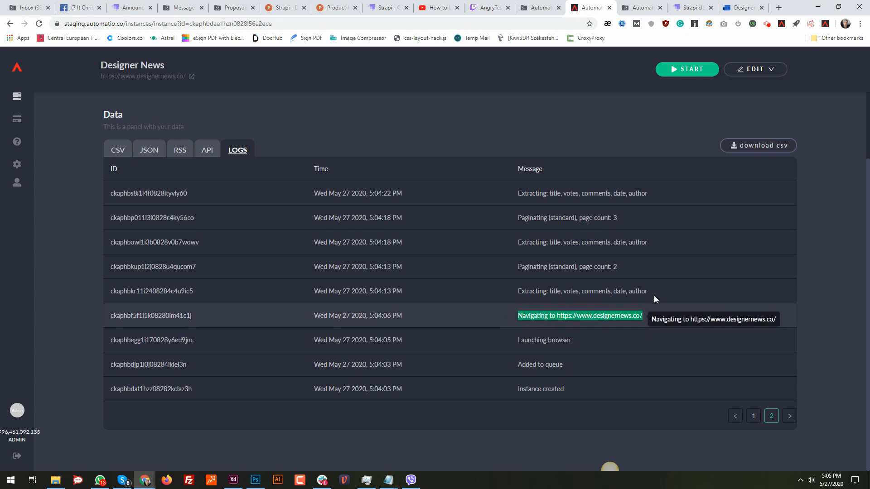
scroll(511, 252, up, 3)
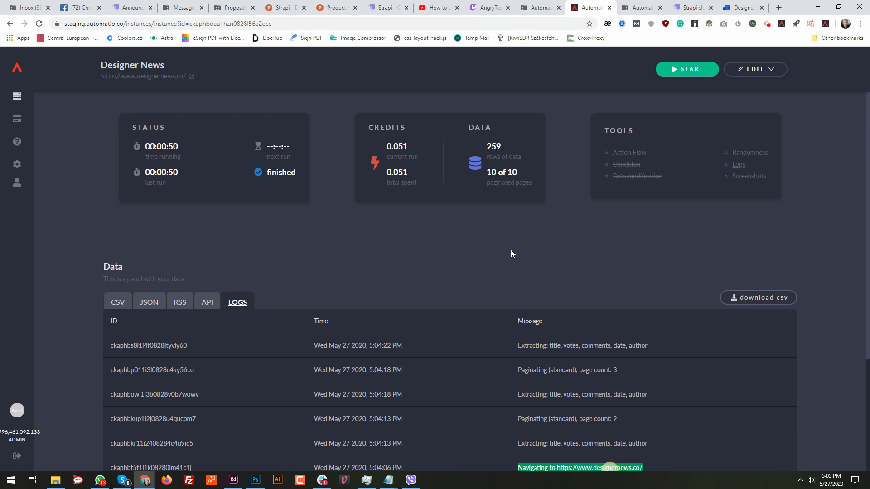
click(743, 8)
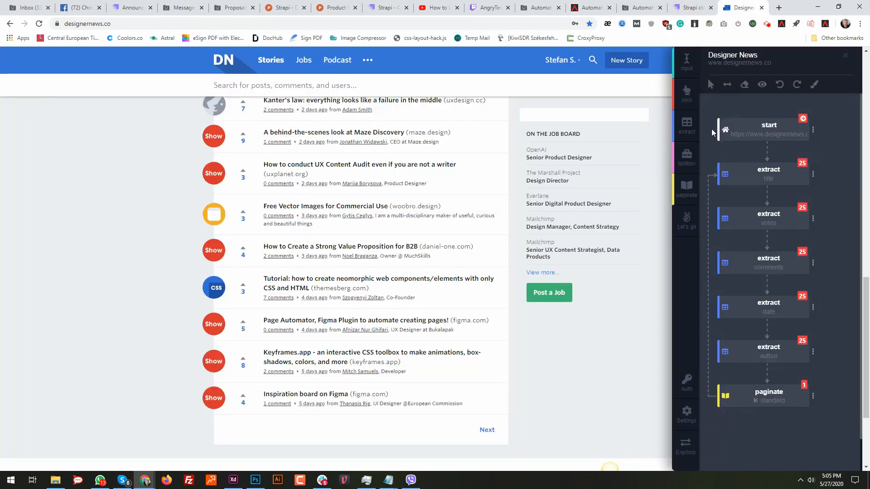
- Add a toolbox action before pagination that takes a full-page screenshot at quality 80
click(687, 156)
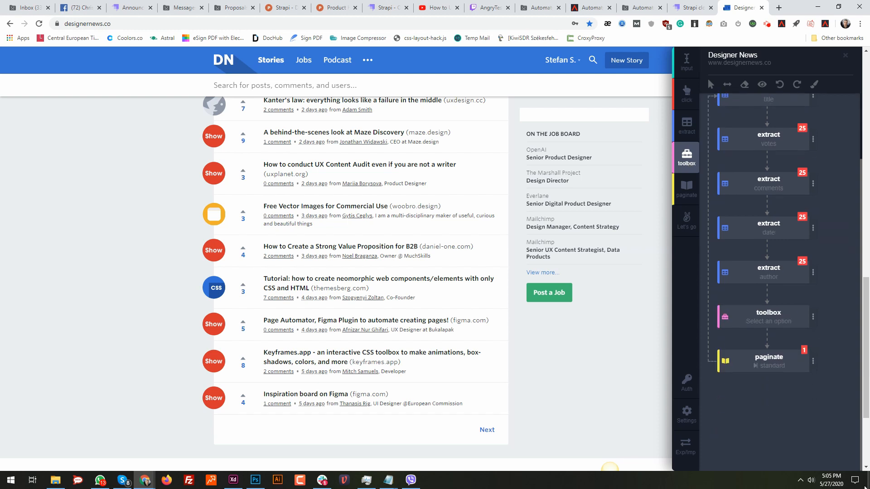
click(812, 319)
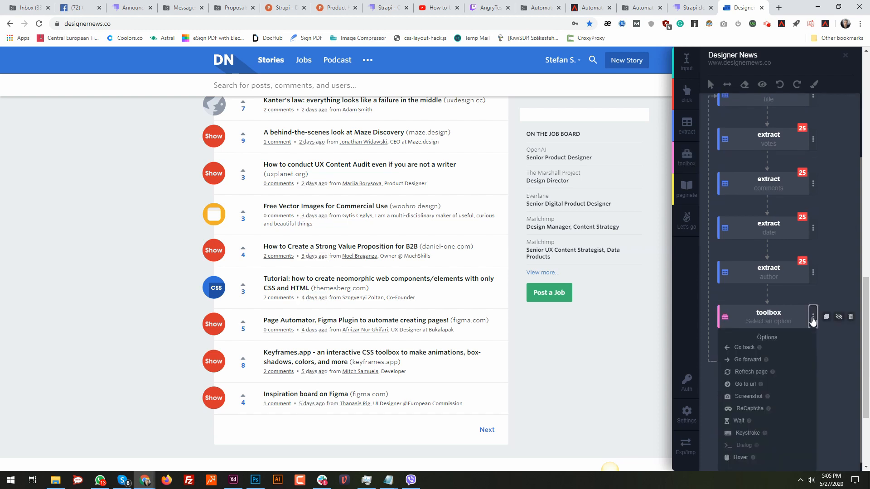
click(759, 401)
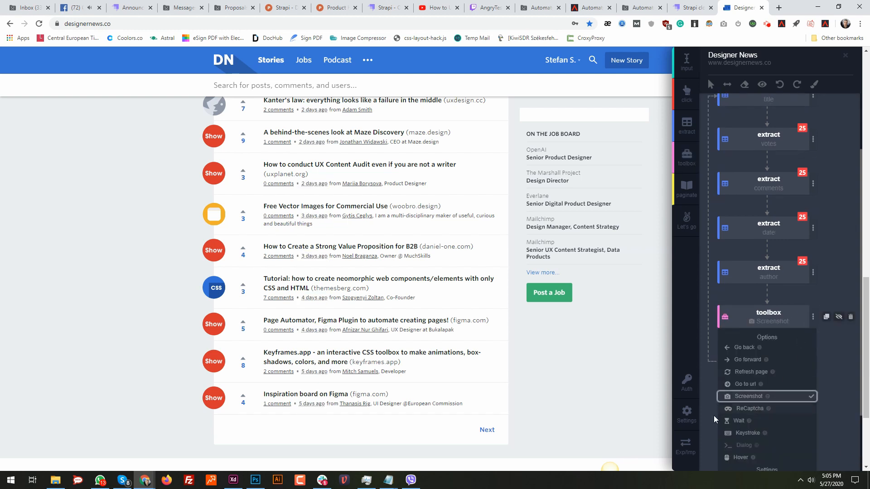
scroll(743, 398, down, 2)
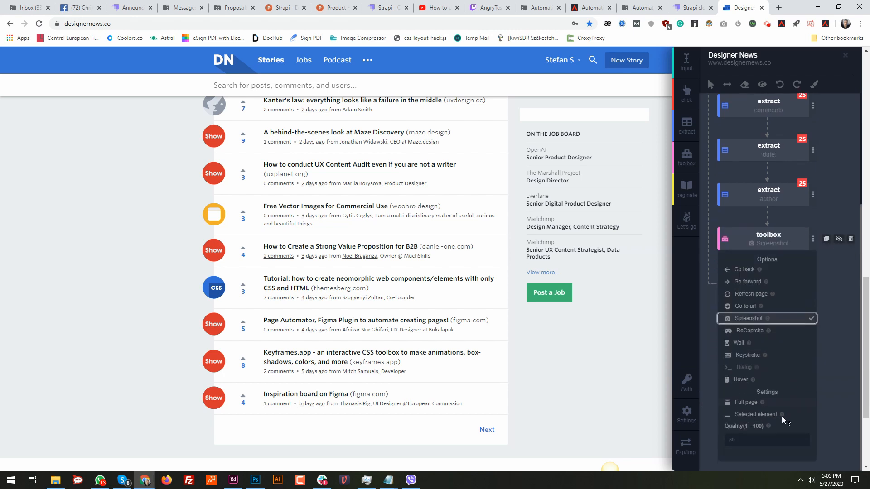
click(757, 441)
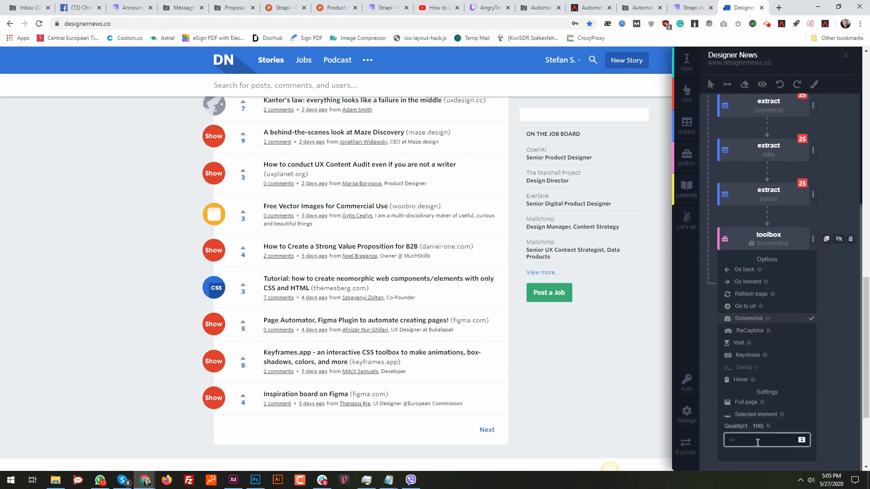
text(80)
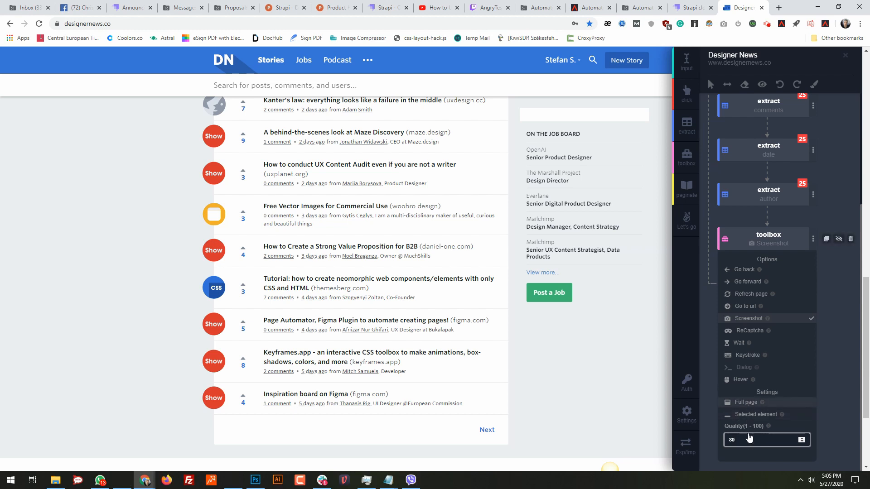
click(746, 402)
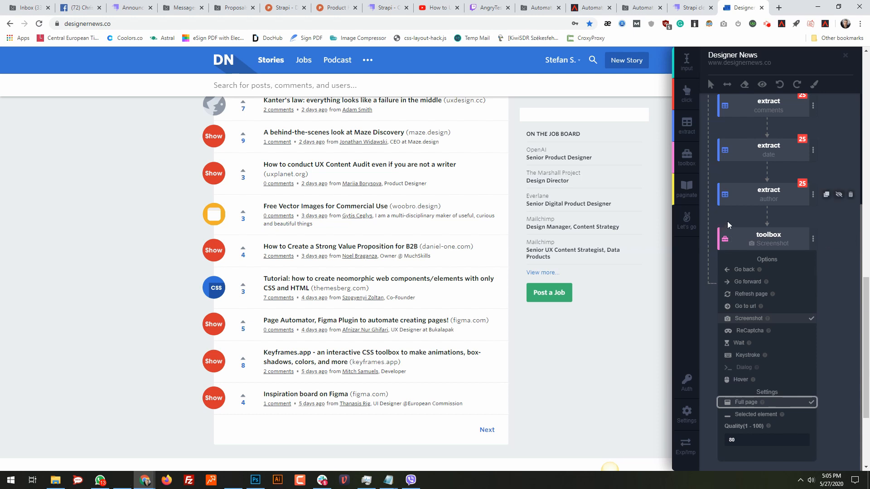
click(747, 212)
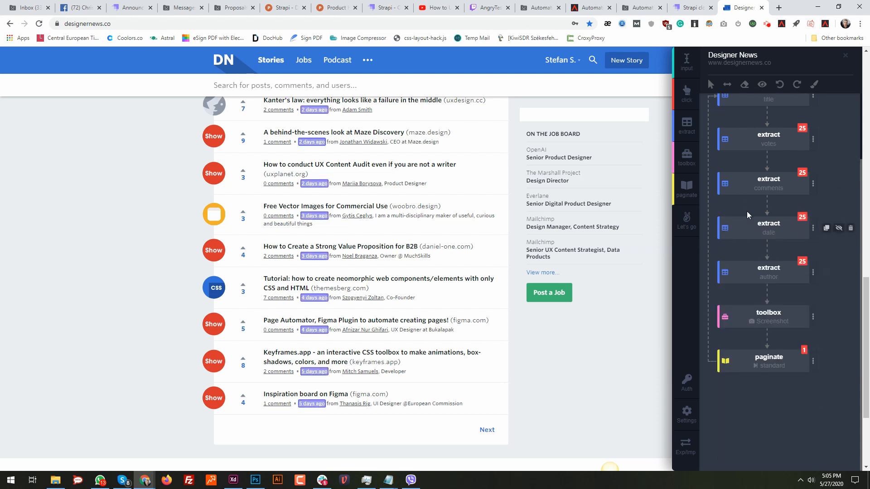
- Recheck the screenshot action's settings and move it directly after the start action, ahead of the title extraction
click(813, 319)
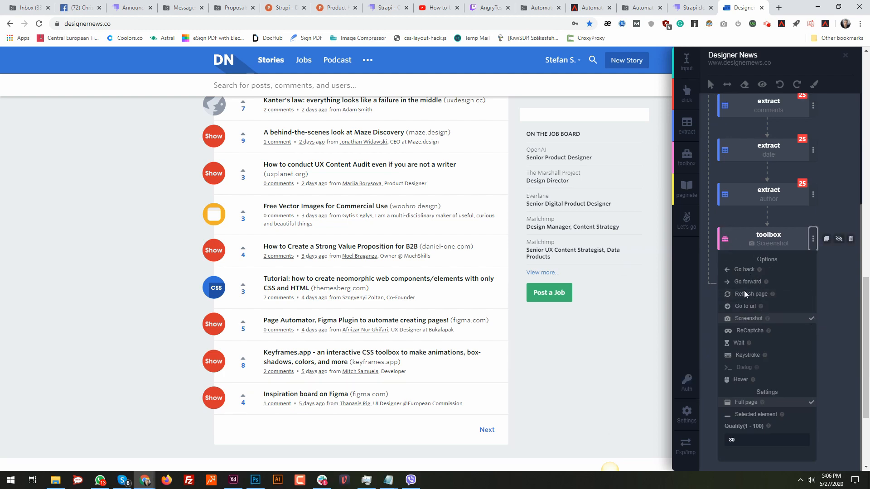
click(734, 218)
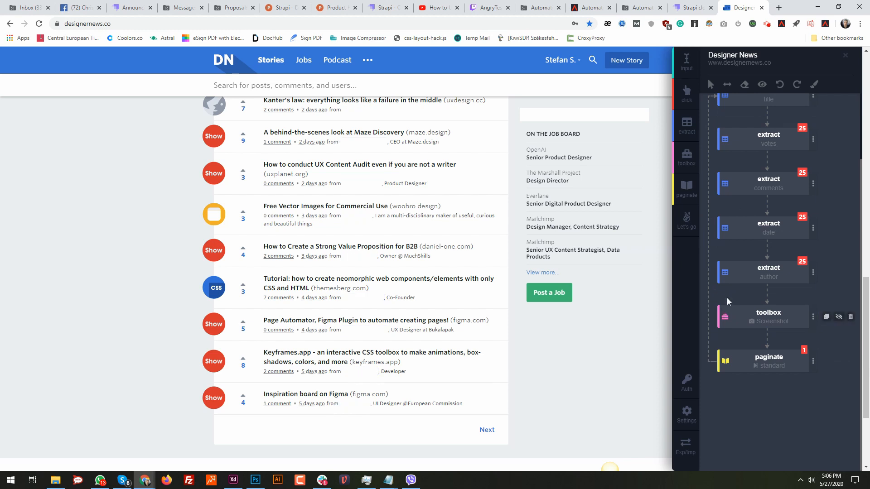
drag(725, 319, 737, 175)
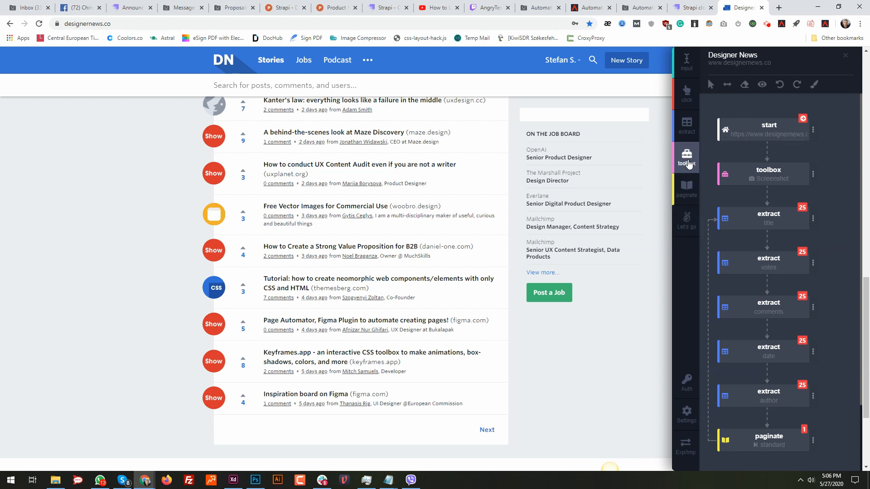
- Add a toolbox Wait action of 3000 ms and place it between the start and screenshot actions
click(687, 158)
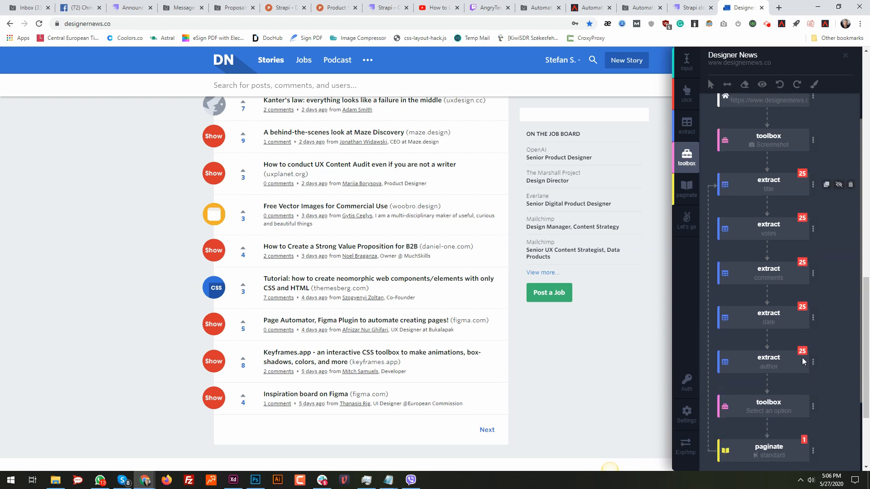
click(813, 316)
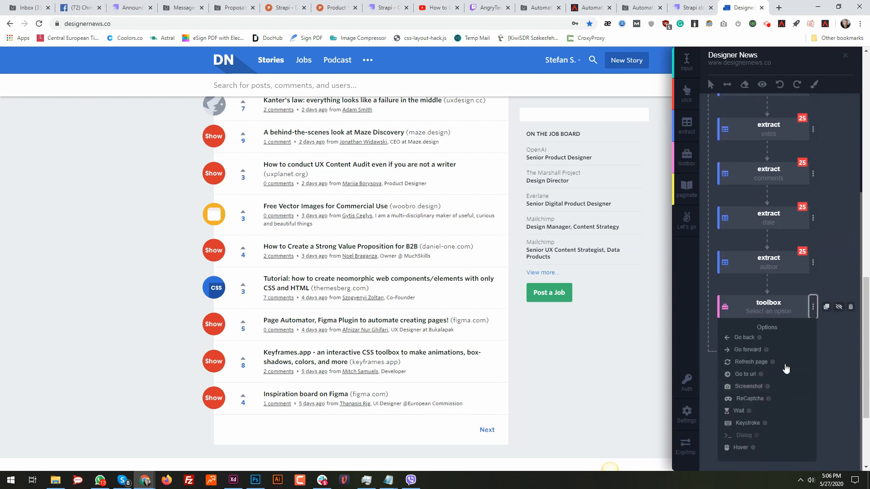
click(765, 411)
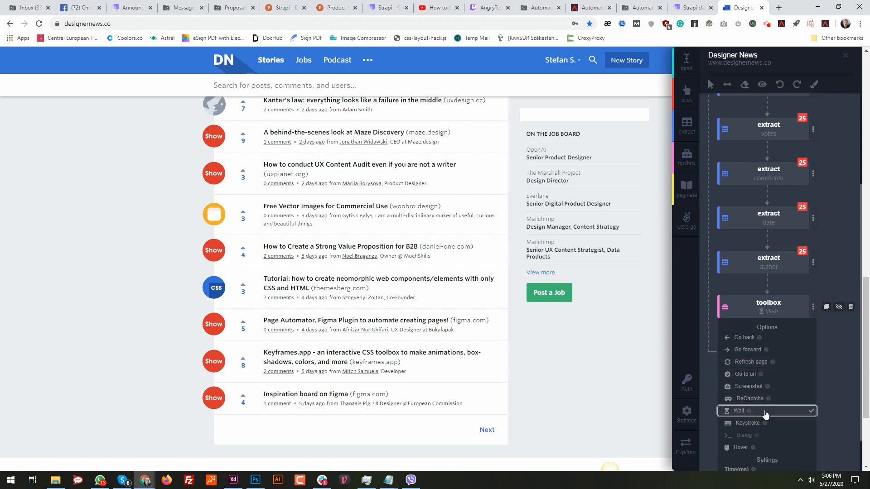
click(754, 439)
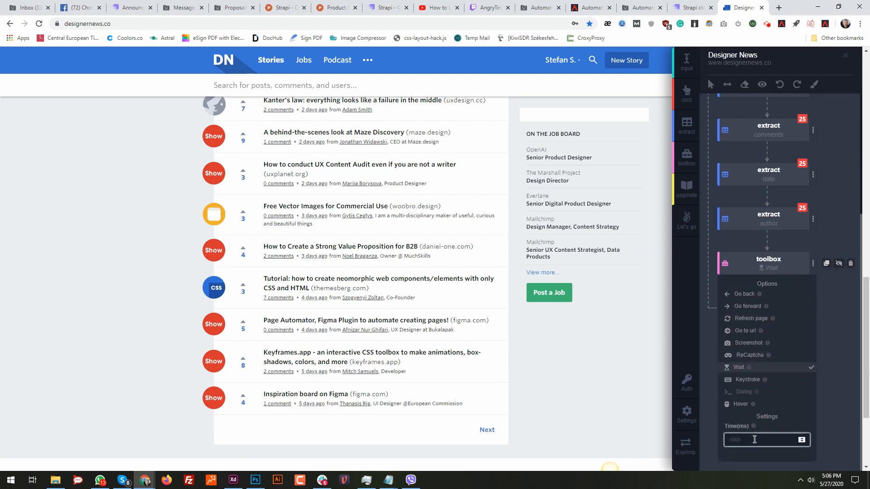
click(705, 382)
drag(732, 304, 730, 186)
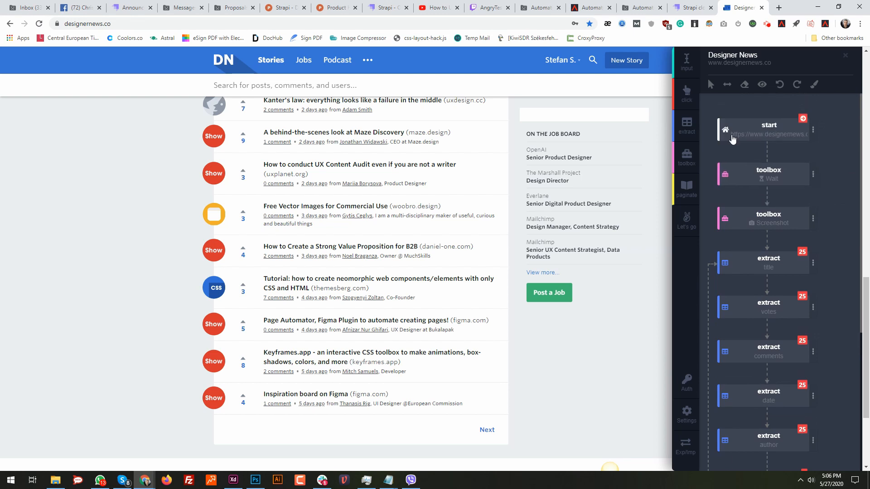
mouse_move(728, 176)
- Update and run the existing Designer News bot, and close the page with the builder
scroll(760, 231, down, 2)
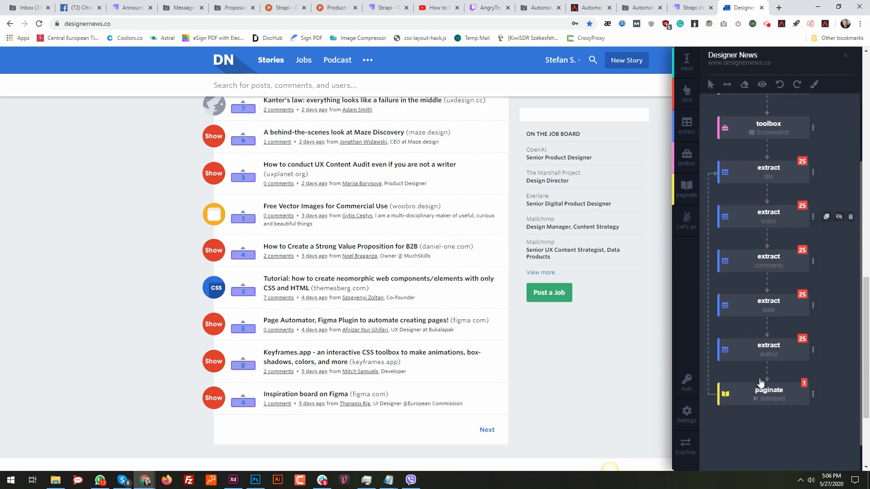
click(686, 220)
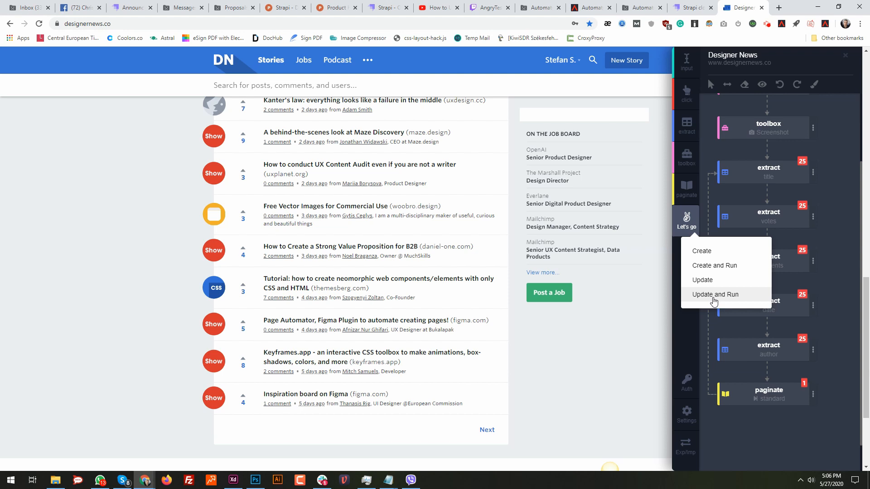
click(713, 294)
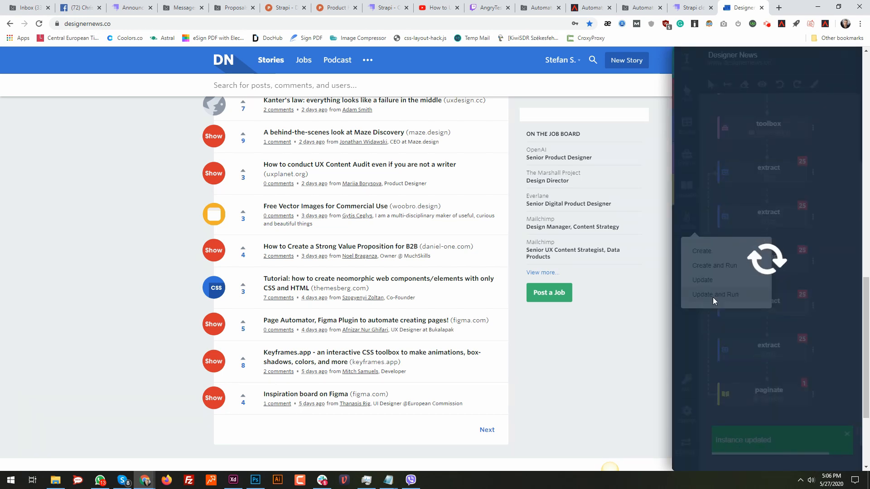
click(762, 8)
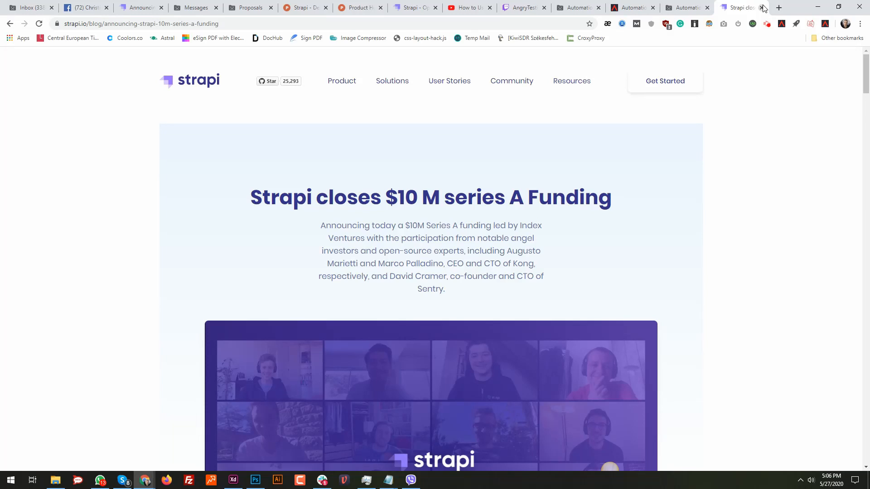
- Open the instance in the Automatio dashboard and check the new run's logs for the waiting and screenshot messages, plus its page progress
click(633, 8)
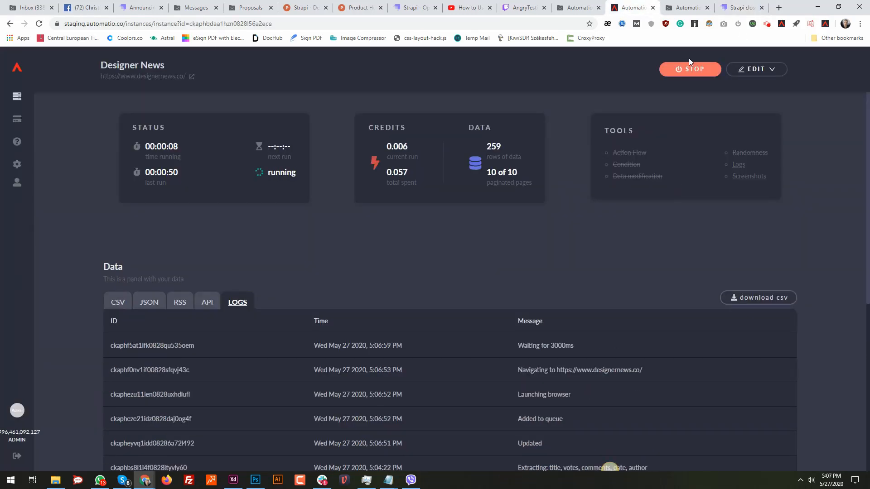
click(735, 165)
scroll(573, 275, down, 3)
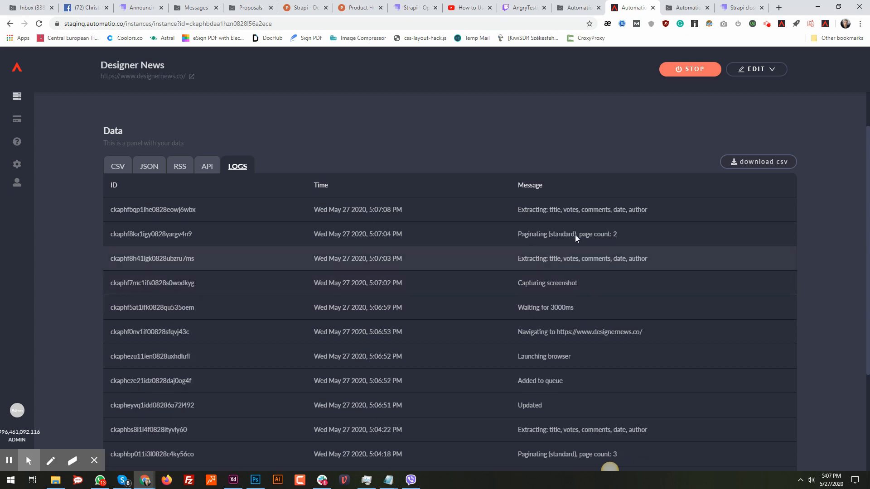
scroll(548, 154, up, 3)
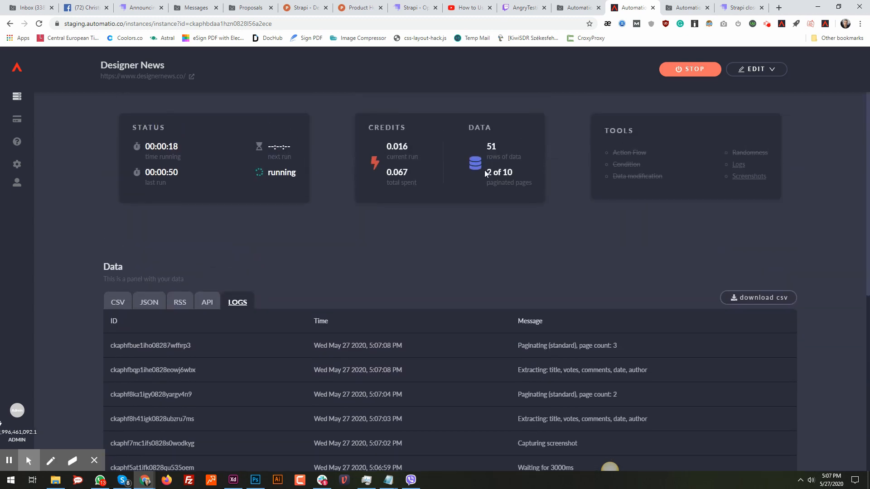
- Open the instance's captured screenshots, view them in lightbox mode and close the lightbox
click(751, 178)
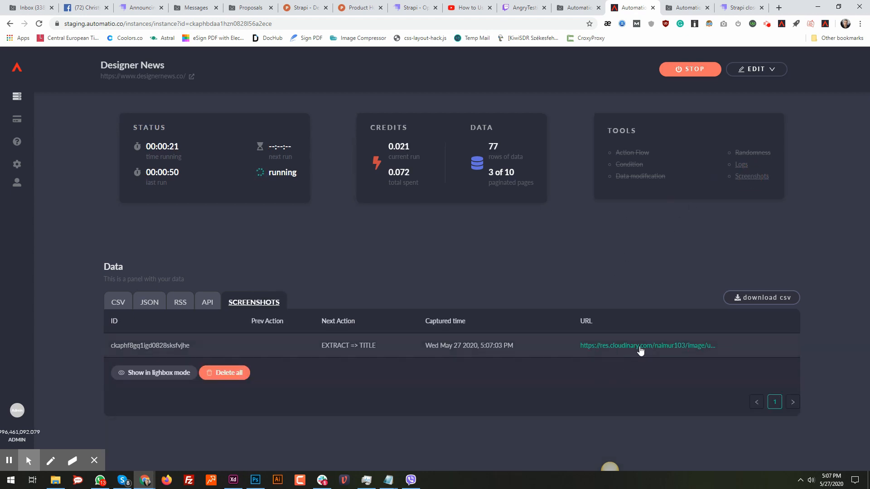
click(150, 377)
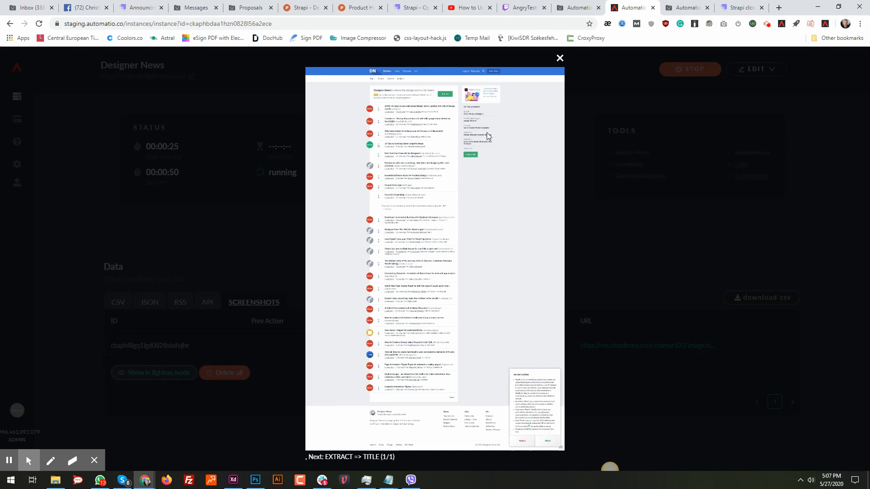
click(561, 60)
- Open the captured screenshot from its URL, examine the whole page at full size, and return to the instance dashboard
click(630, 346)
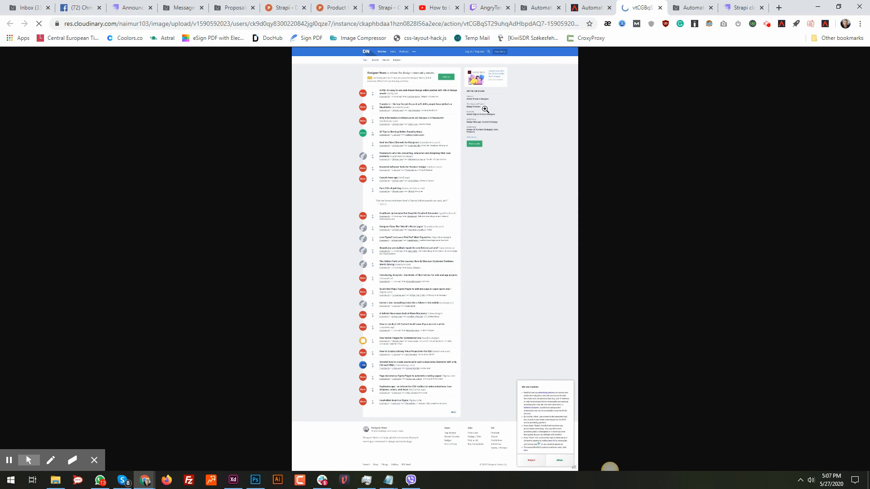
click(485, 110)
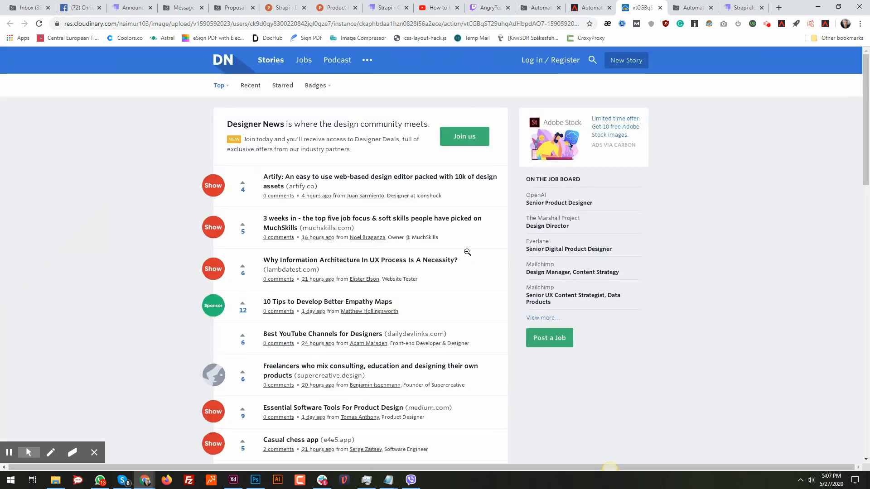
scroll(437, 325, down, 3)
scroll(437, 325, down, 15)
scroll(442, 325, up, 14)
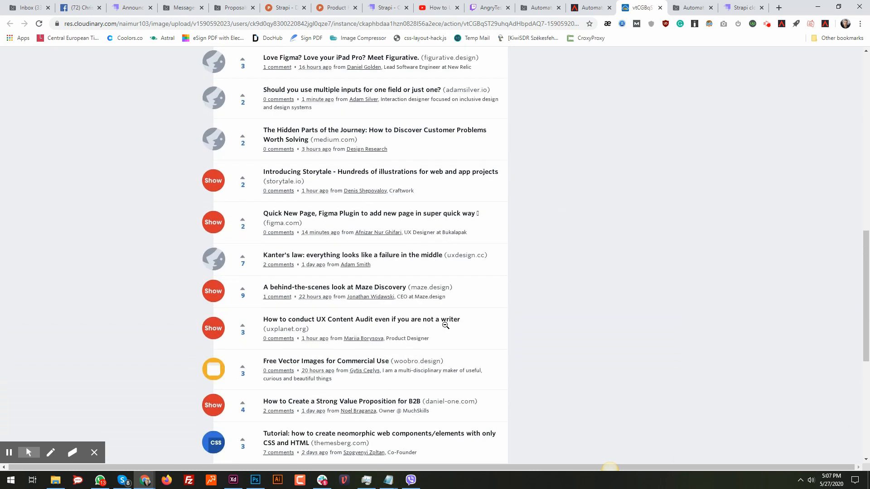
scroll(445, 325, up, 4)
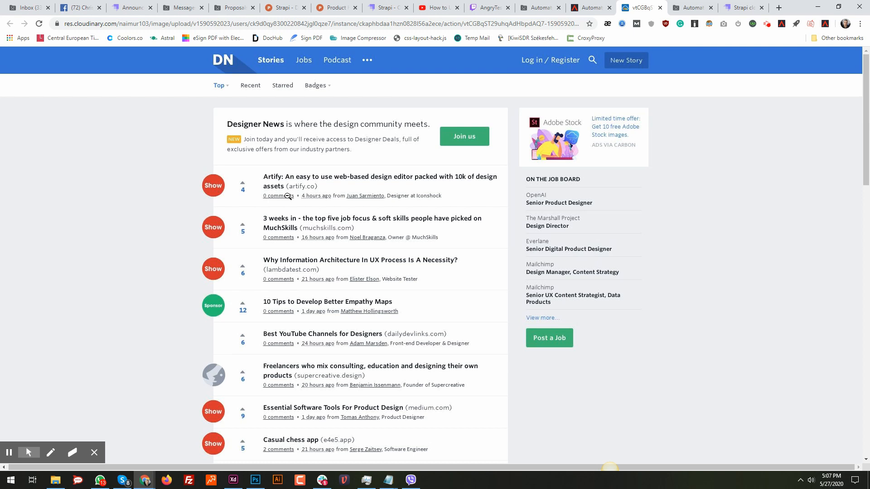
scroll(272, 209, down, 20)
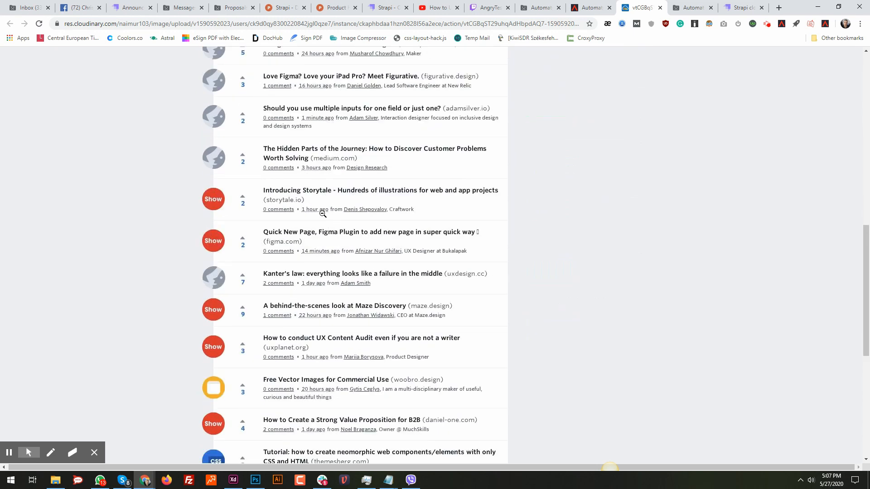
scroll(416, 209, up, 8)
scroll(399, 200, up, 14)
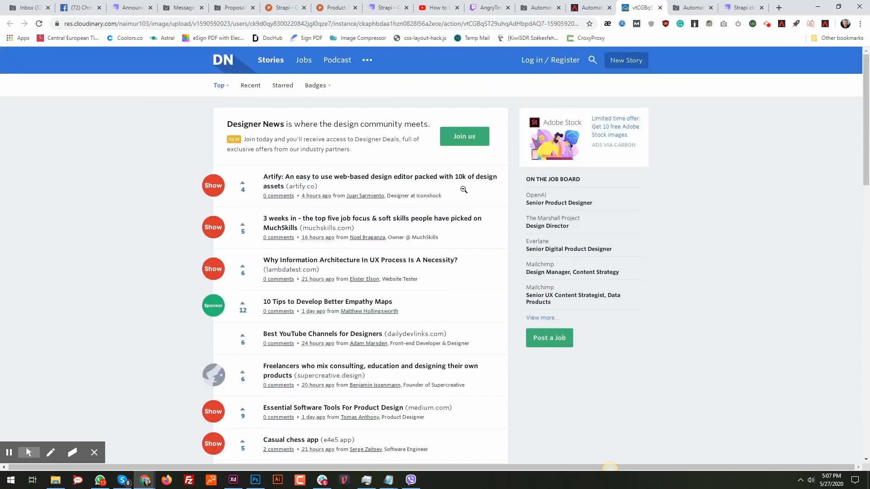
click(271, 114)
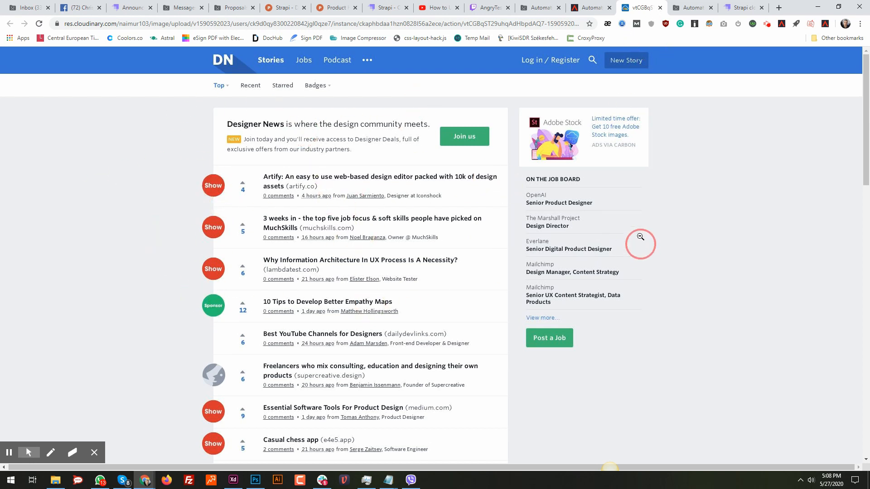
click(660, 8)
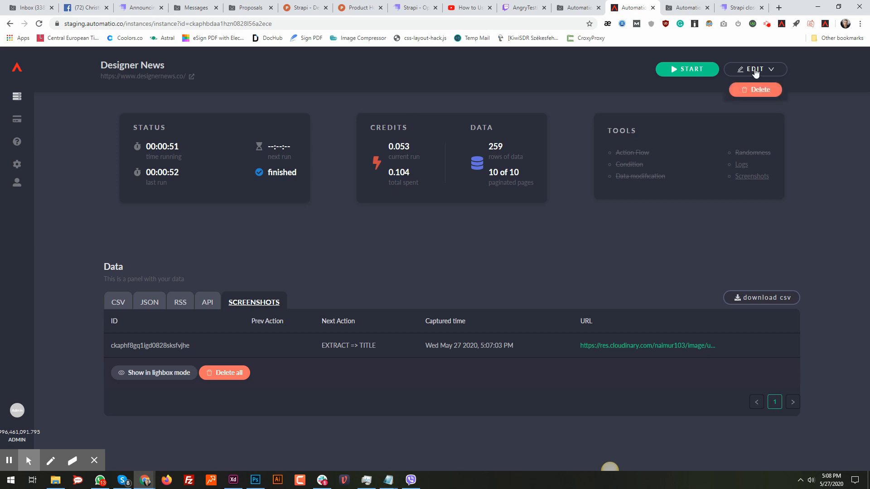
- Open the Designer News instance for editing in the bot builder and close the extra page
click(755, 73)
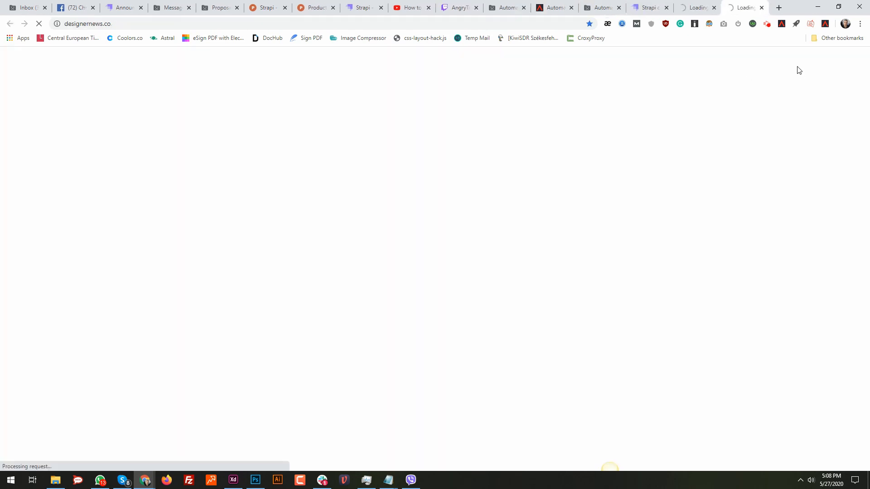
click(761, 7)
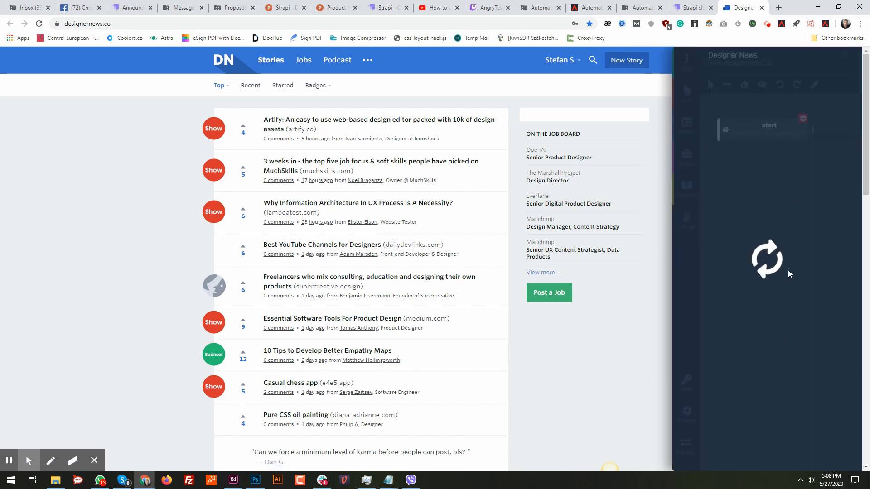
- Examine the Designer News bot's workflow from the start action through the wait, screenshot, extract and paginate actions
scroll(784, 275, down, 3)
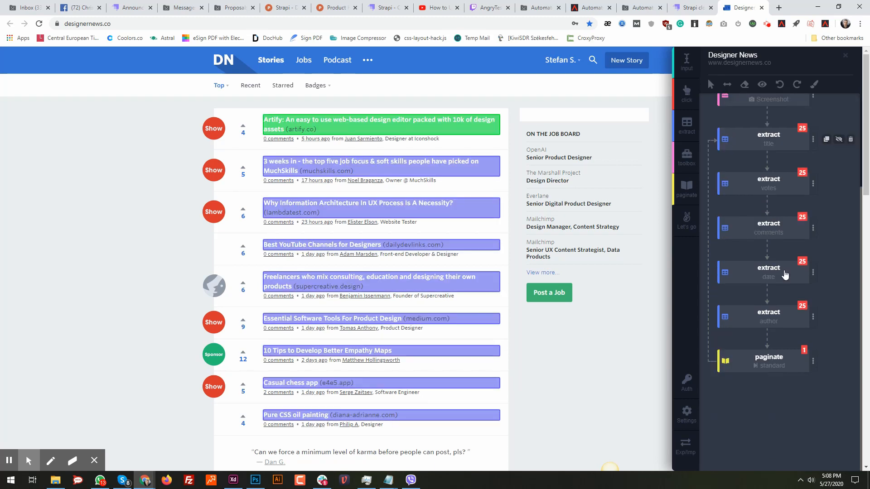
scroll(780, 221, up, 3)
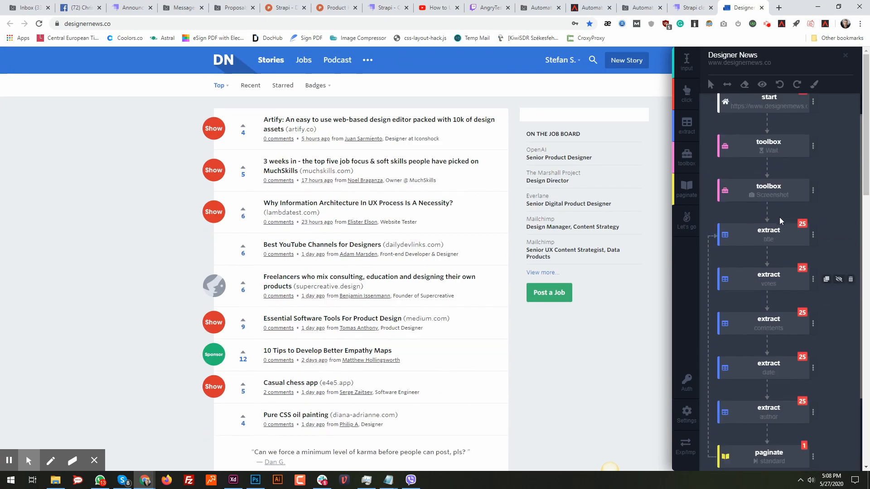
scroll(780, 221, up, 1)
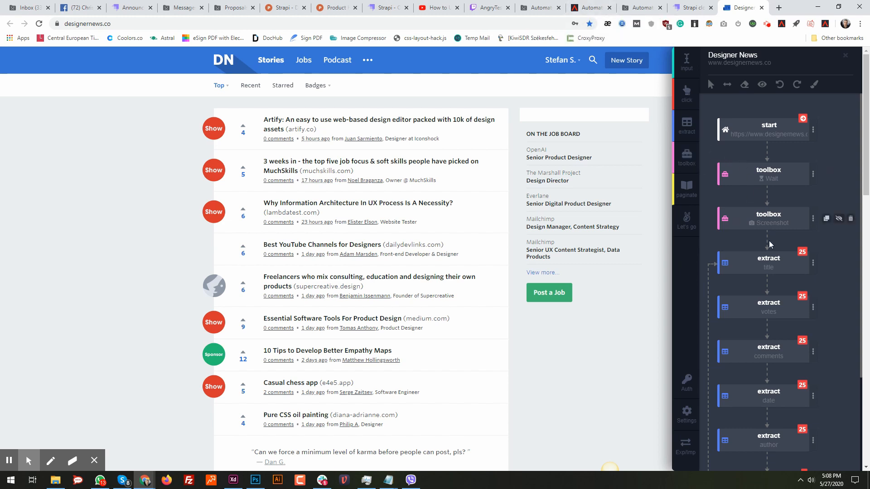
scroll(735, 160, down, 3)
scroll(743, 140, up, 3)
scroll(772, 228, down, 2)
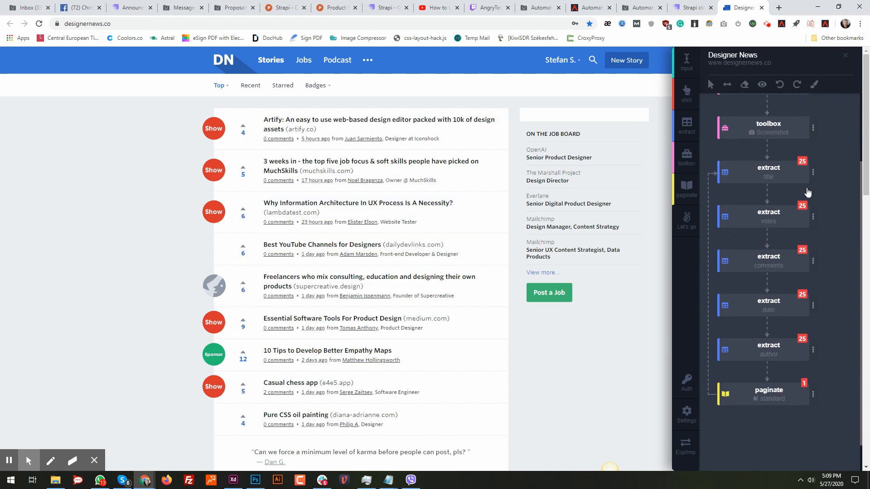
click(813, 394)
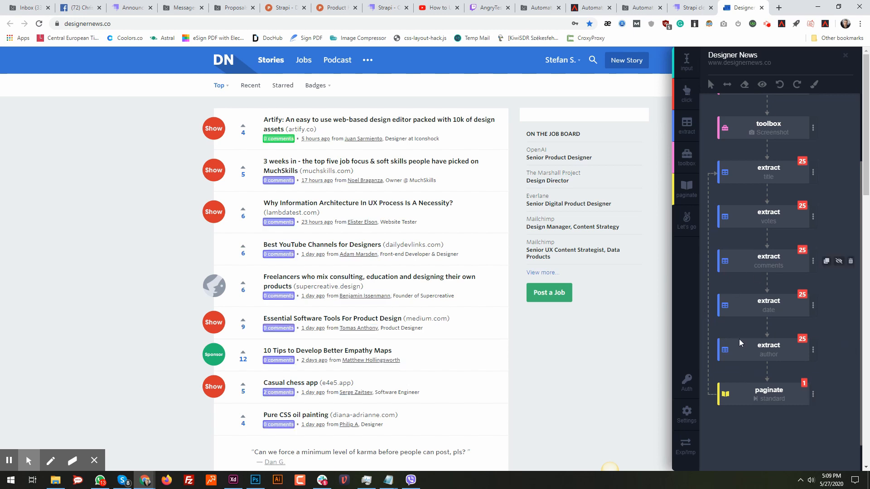
scroll(739, 343, up, 2)
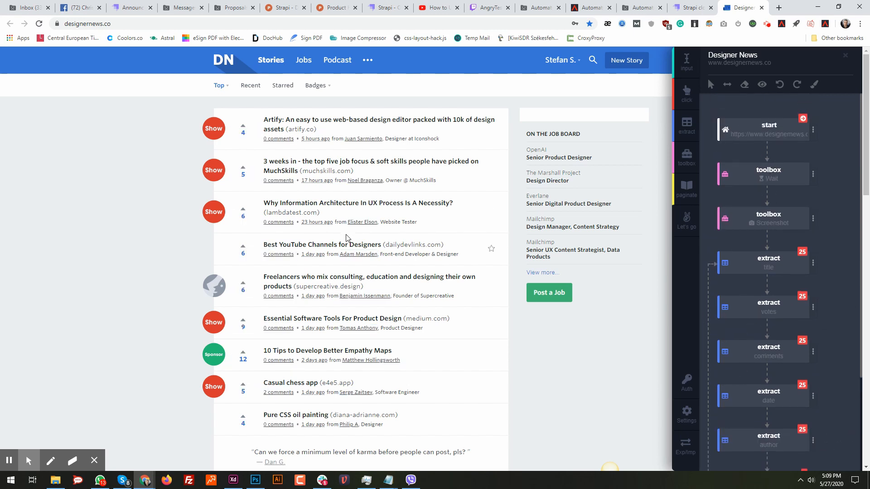
- Redirect the paginate action's loop to the toolbox Wait action and check that action's options
scroll(782, 259, down, 1)
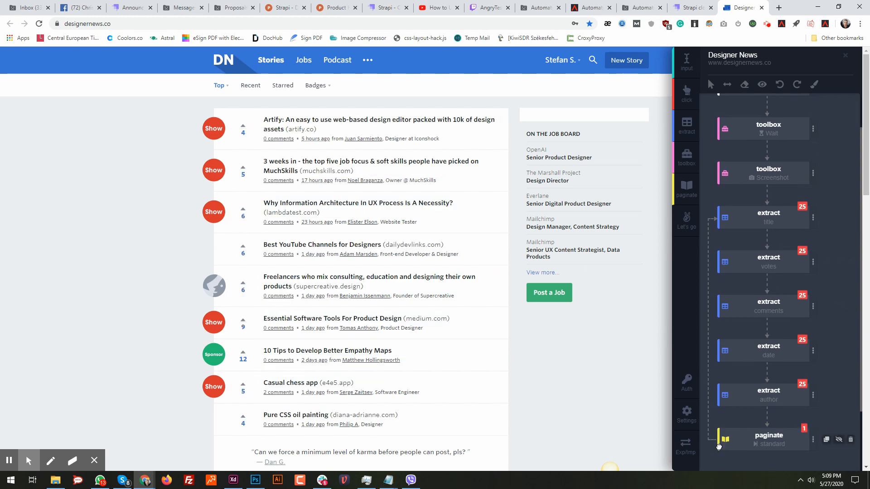
mouse_move(719, 447)
mouse_down()
mouse_move(745, 157)
mouse_move(738, 238)
mouse_move(744, 170)
mouse_up()
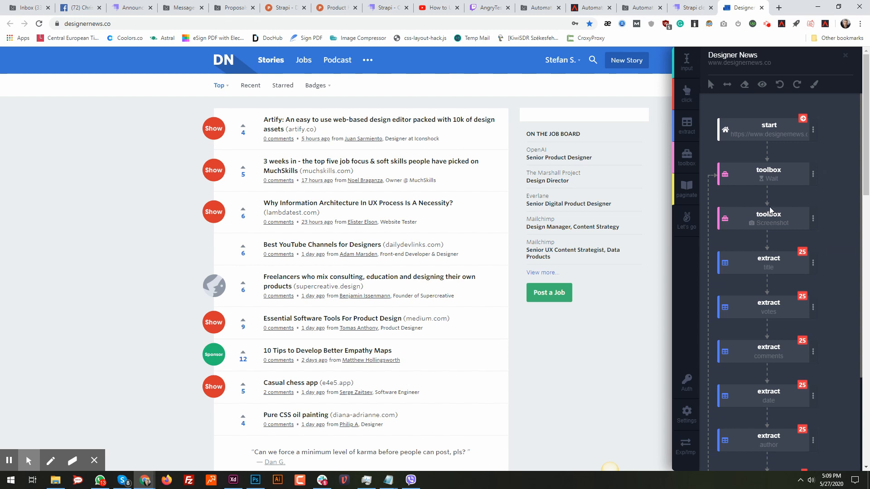
click(813, 174)
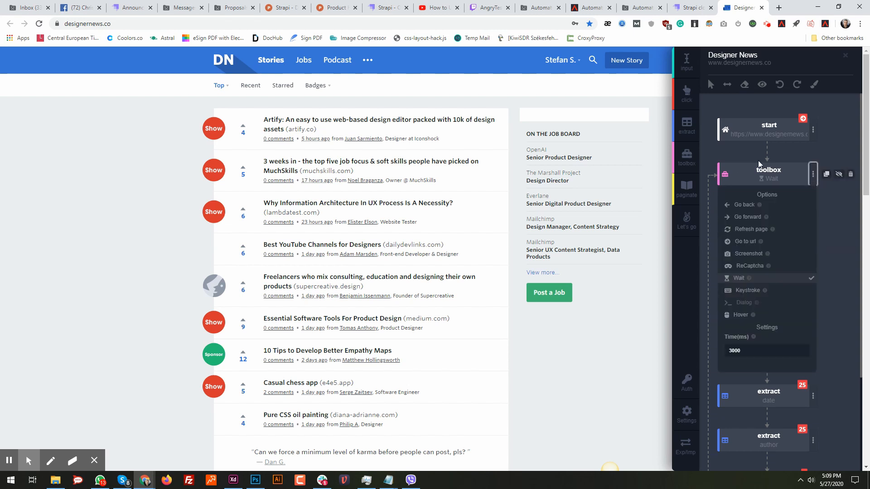
click(726, 154)
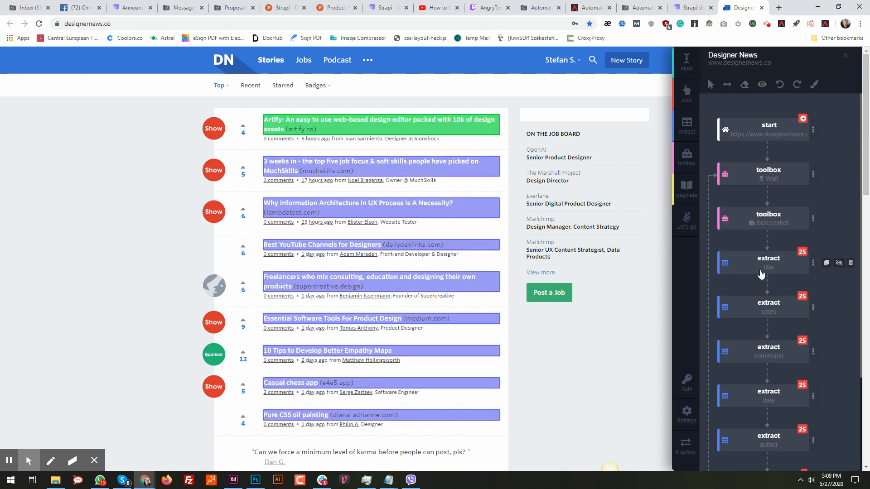
- Update the Designer News bot with the changed pagination loop and run it
click(686, 220)
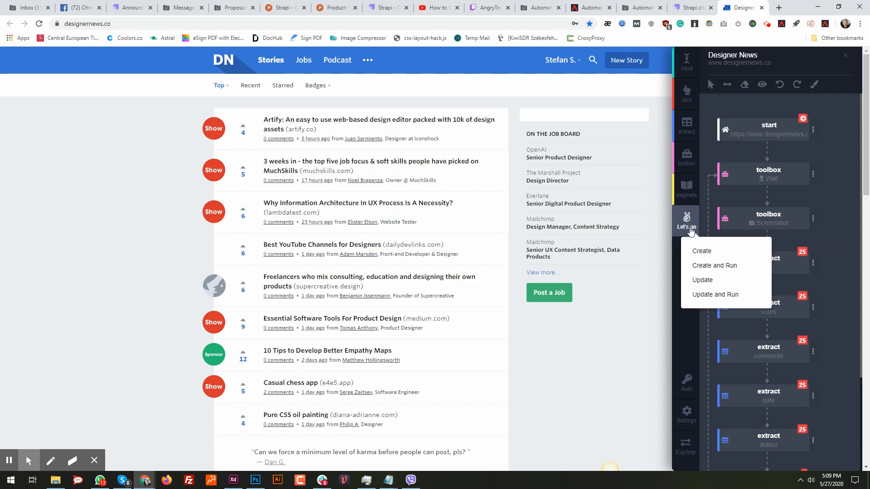
click(704, 157)
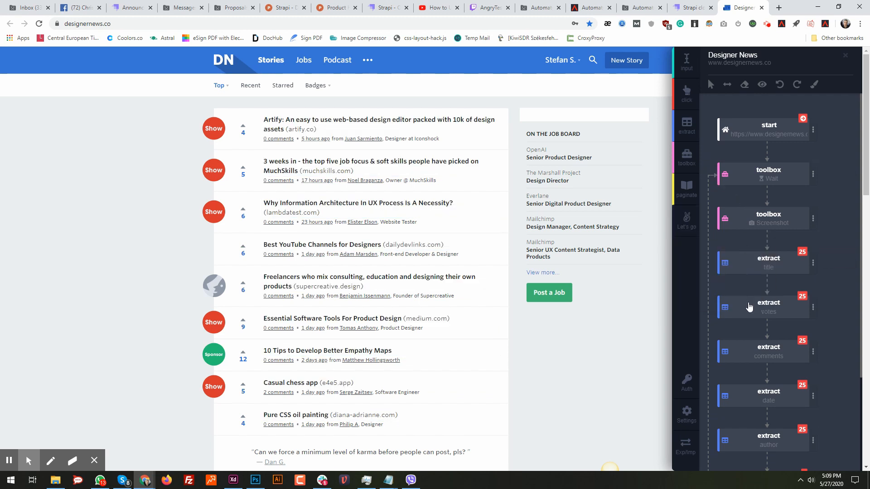
scroll(752, 317, down, 3)
scroll(739, 334, up, 3)
click(686, 220)
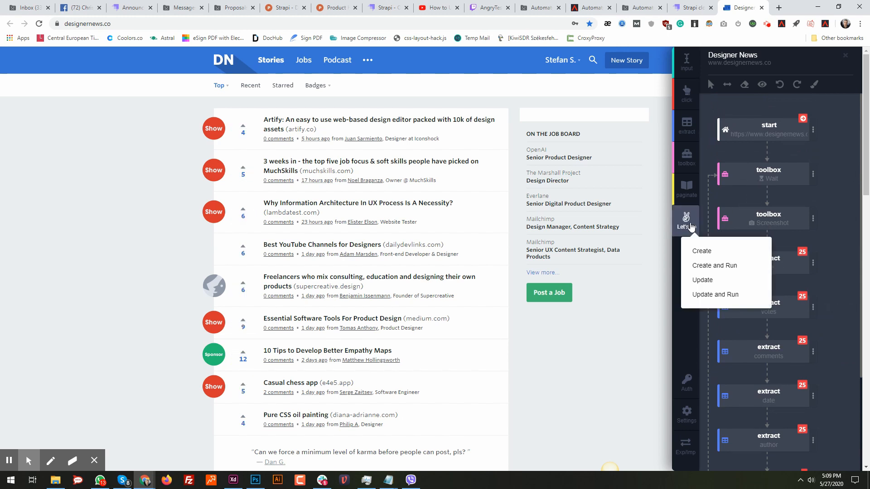
click(716, 294)
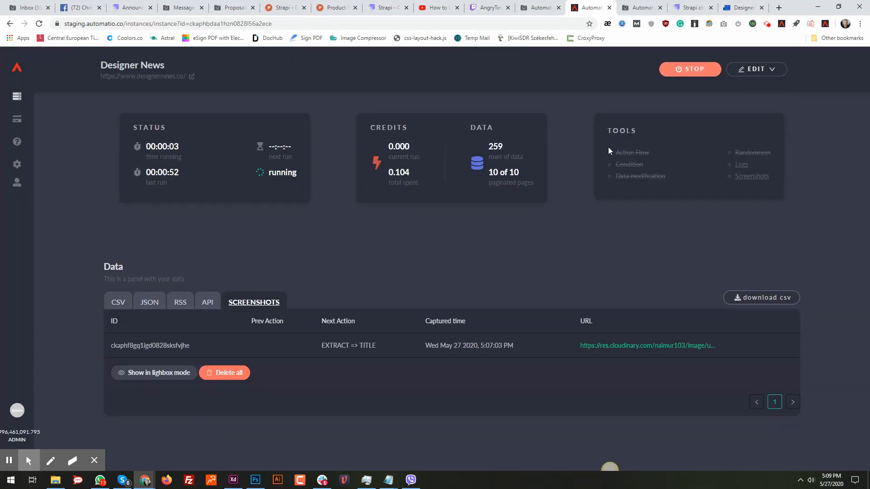
- Check the new run's logs and show its captured screenshots in lightbox mode
click(741, 165)
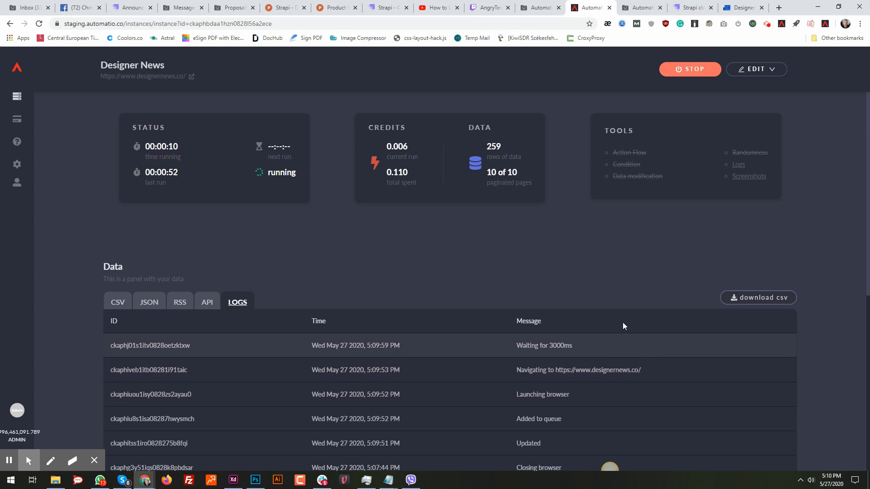
click(749, 176)
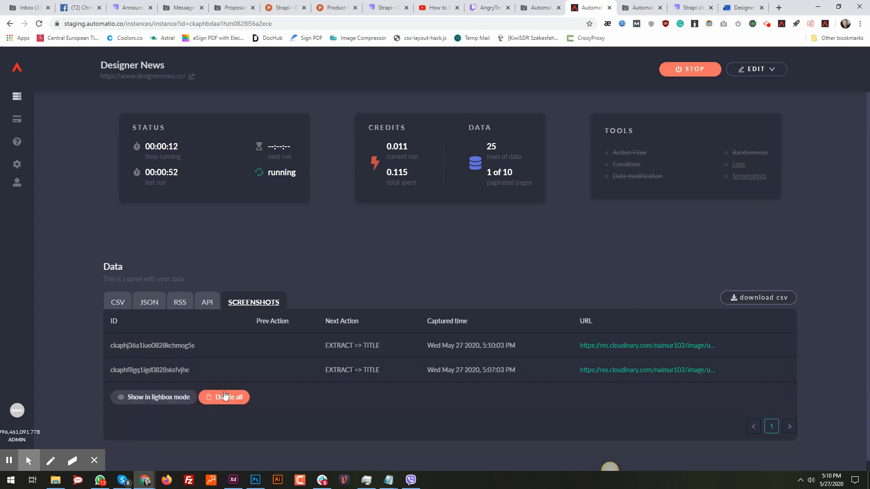
click(159, 401)
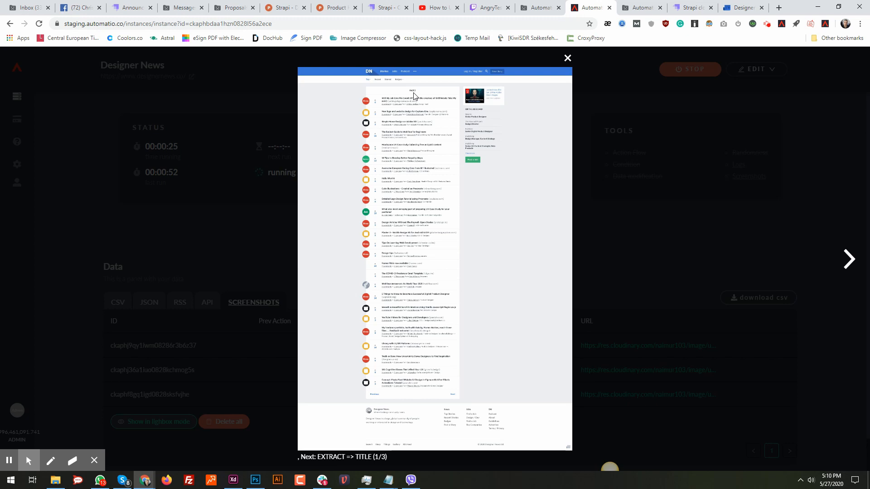
- Open the page 2 screenshot in a new tab, examine it at full size, and return to the instance dashboard
right_click(413, 95)
click(441, 102)
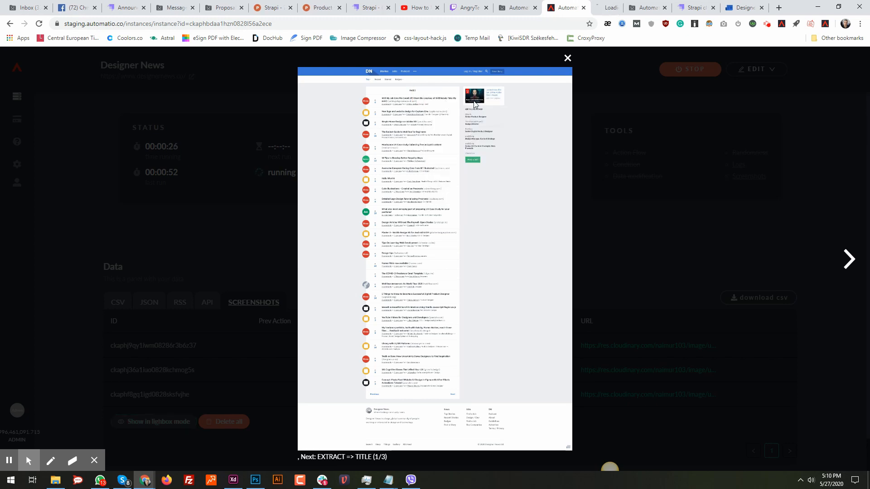
click(600, 6)
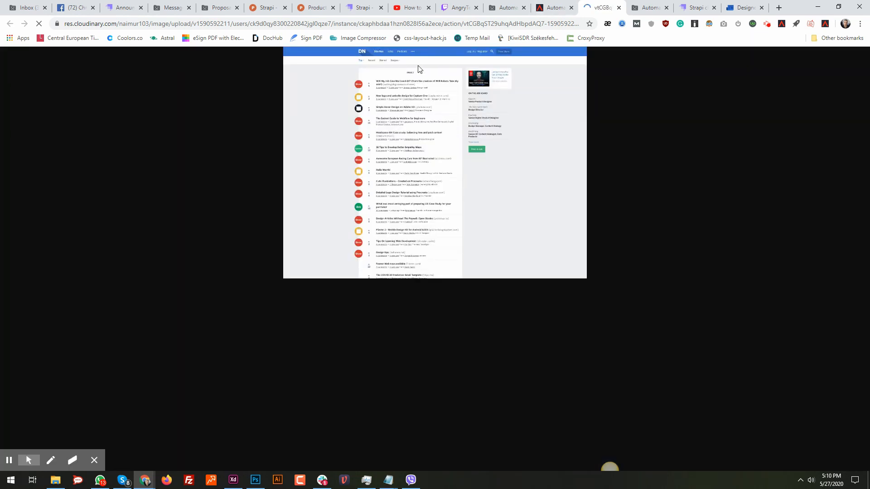
click(417, 68)
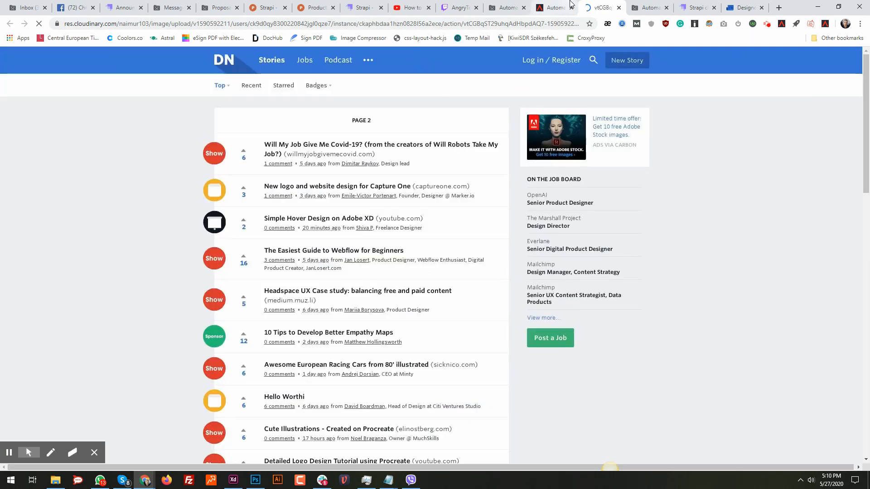
click(562, 6)
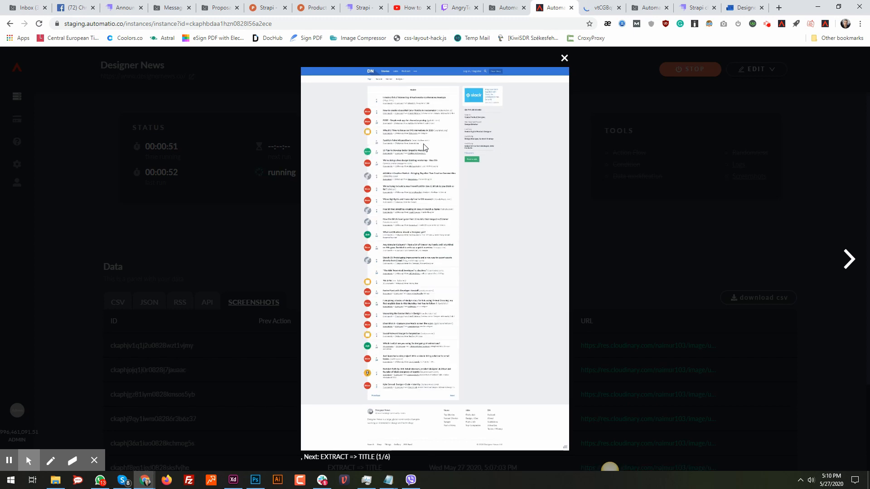
- Open the page 5 screenshot in a separate tab, enlarge it to full size, and return to the lightbox
right_click(425, 144)
click(449, 151)
click(611, 8)
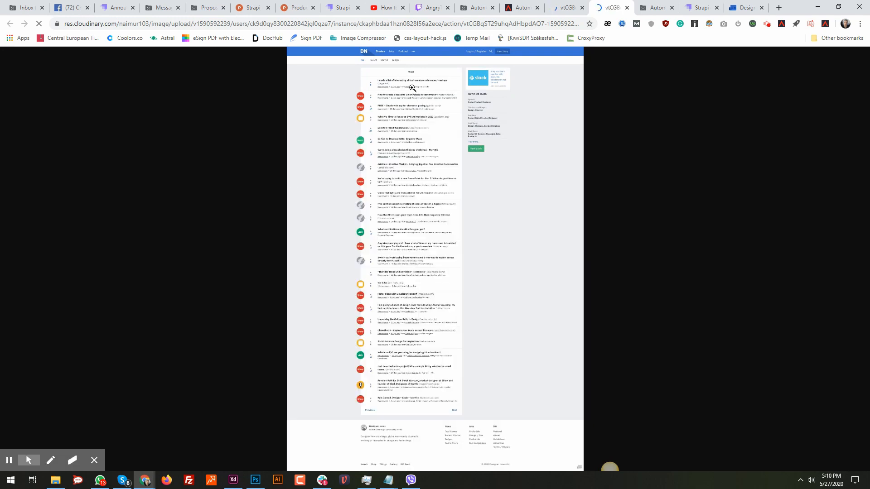
click(412, 88)
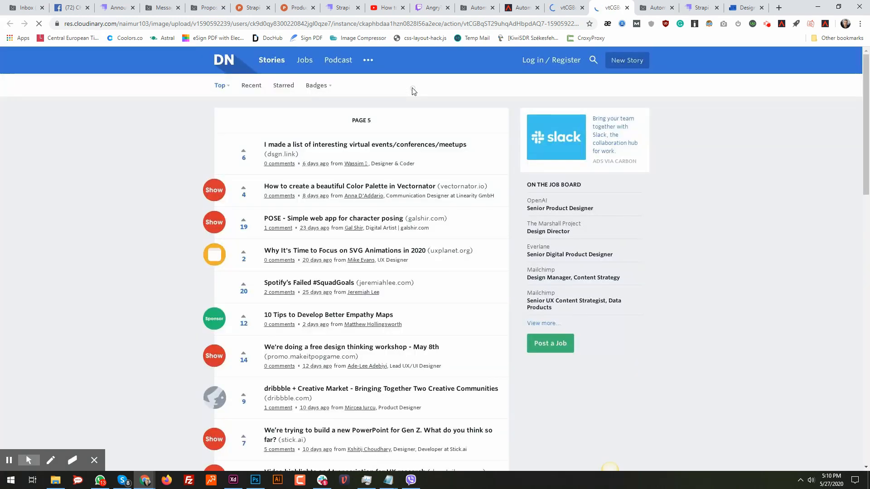
click(515, 4)
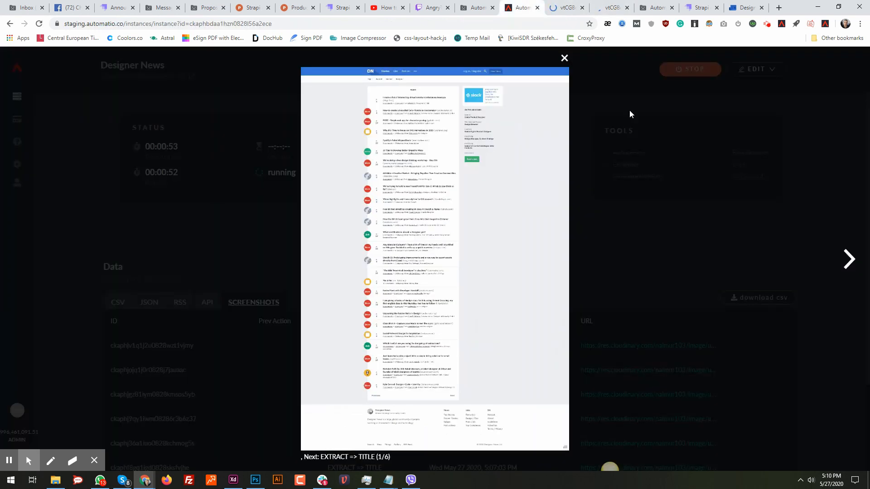
- Close the lightbox and review the list of captured screenshots and the run's page progress
click(564, 59)
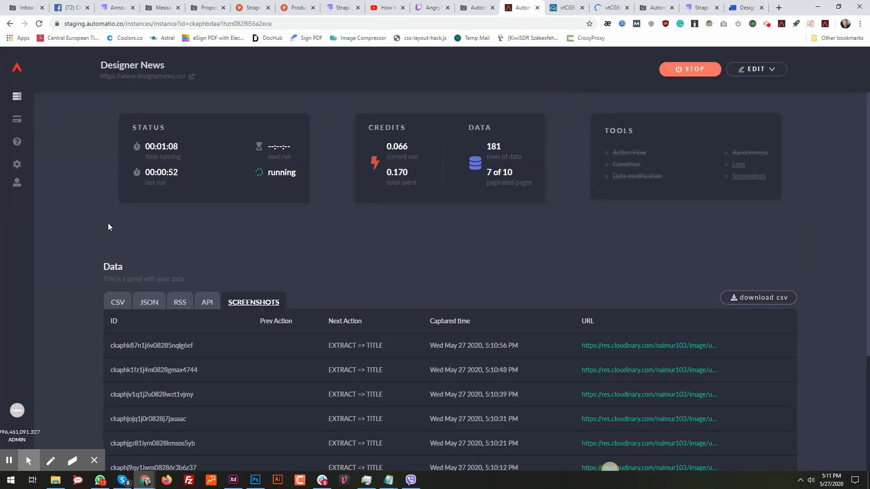
scroll(371, 267, down, 4)
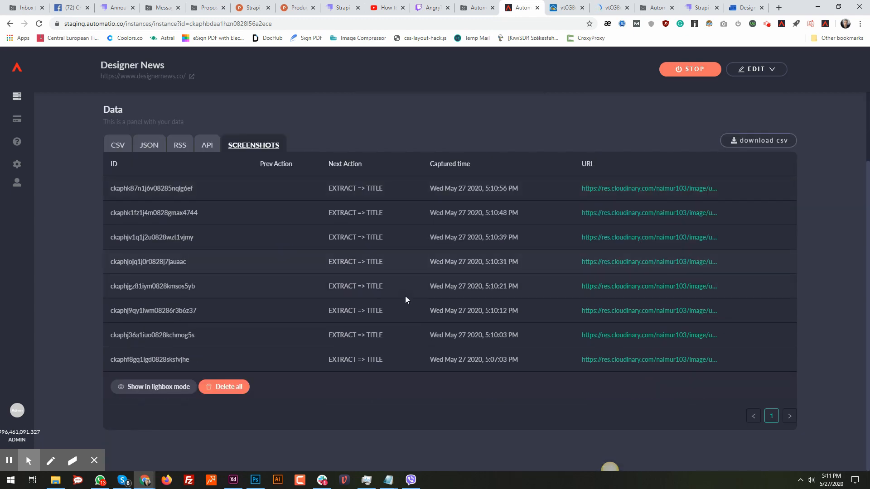
scroll(405, 299, up, 4)
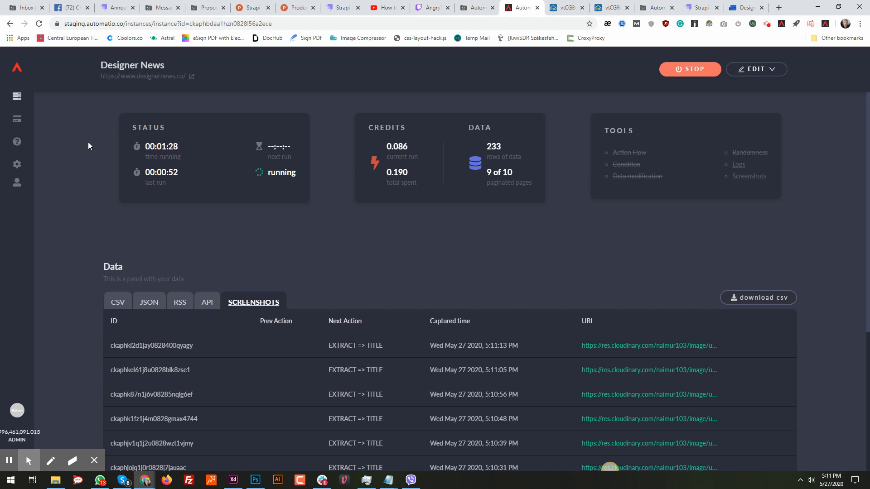
- Open Google in a new incognito window with the bot builder on the page
key(ctrl+shift+n)
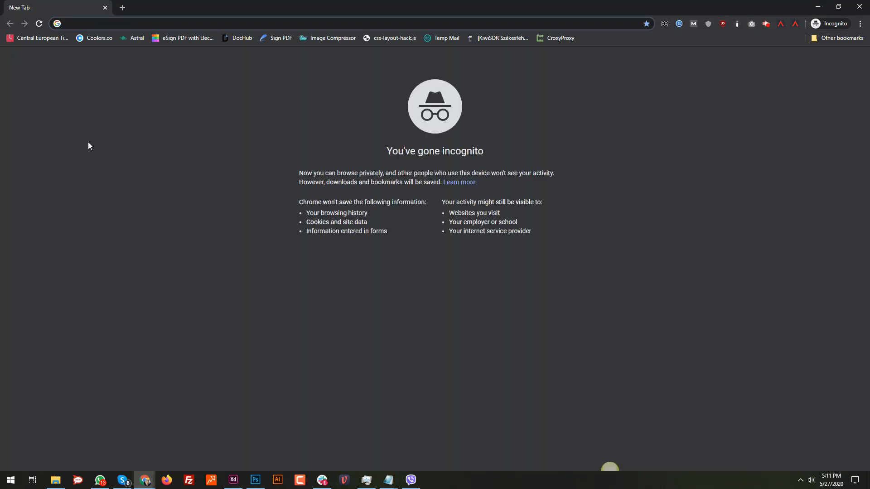
text(google)
key(Return)
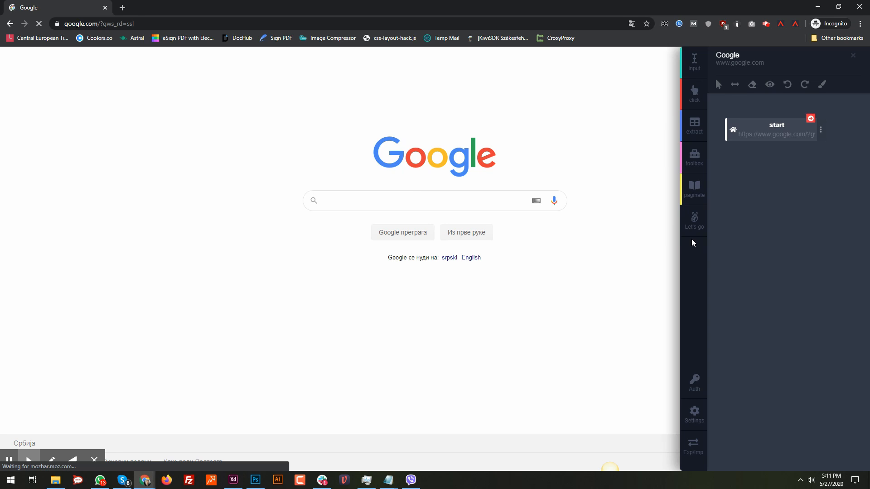
- Add an input action to the bot that targets Google's search field
click(695, 63)
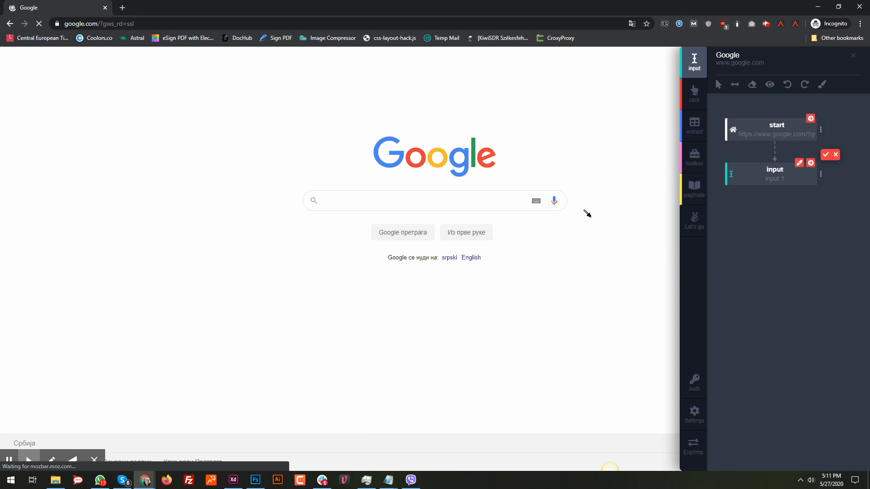
click(430, 208)
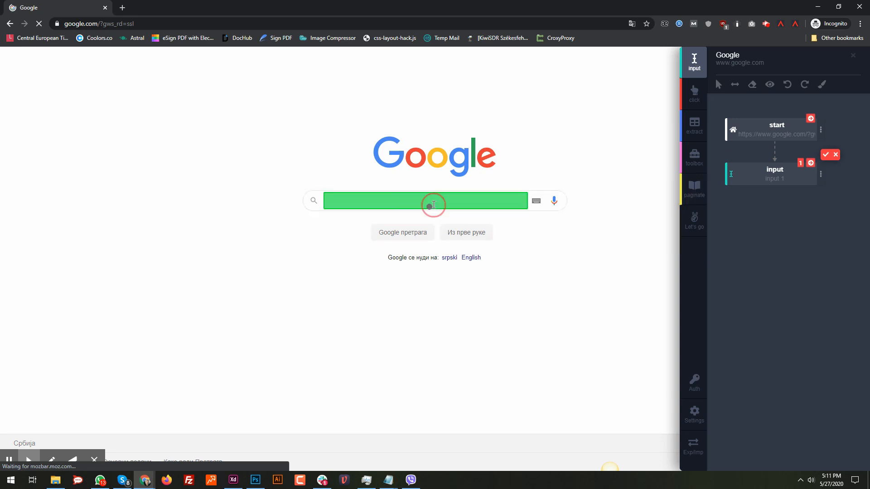
click(826, 156)
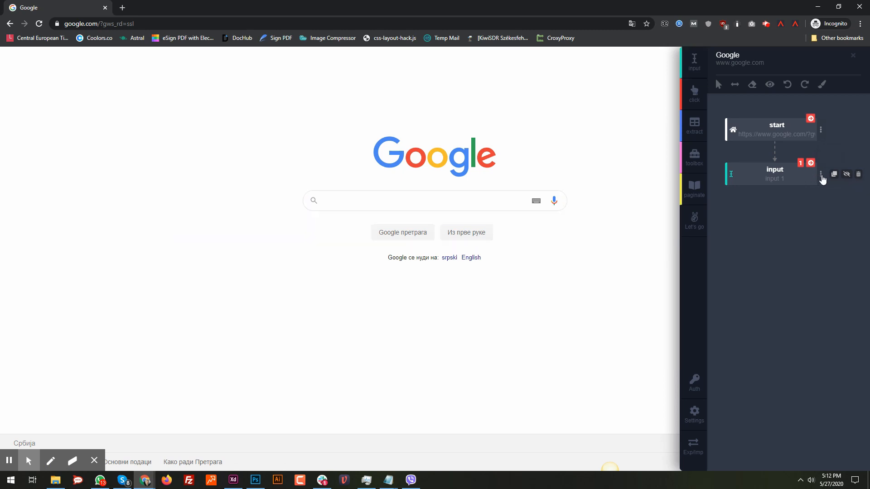
- Set the input action's input data to automatio.co and close its options
click(822, 180)
click(752, 250)
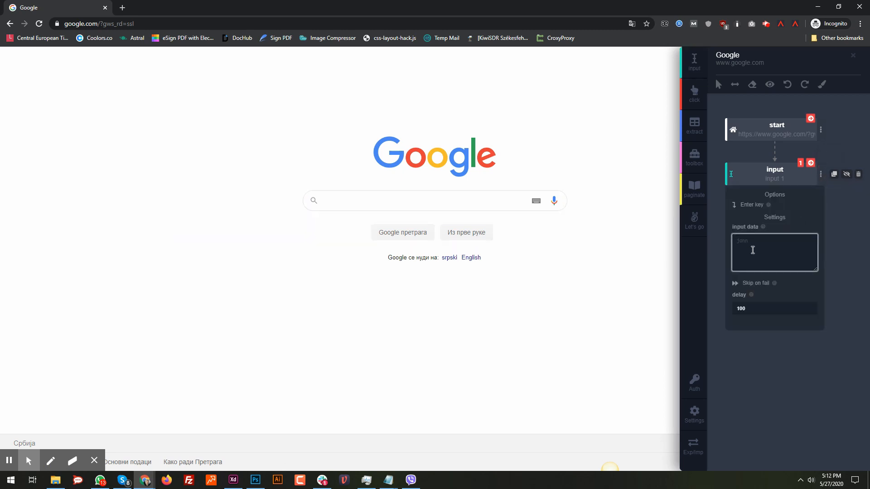
text("")
text(automati)
text(o.co)
click(716, 153)
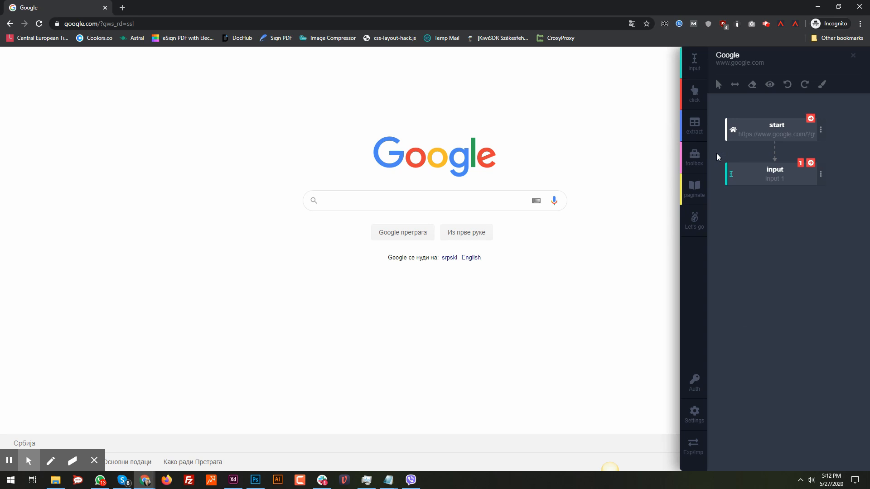
- Add a click action to the bot that targets Google's search button and confirm the selection
click(694, 93)
click(410, 234)
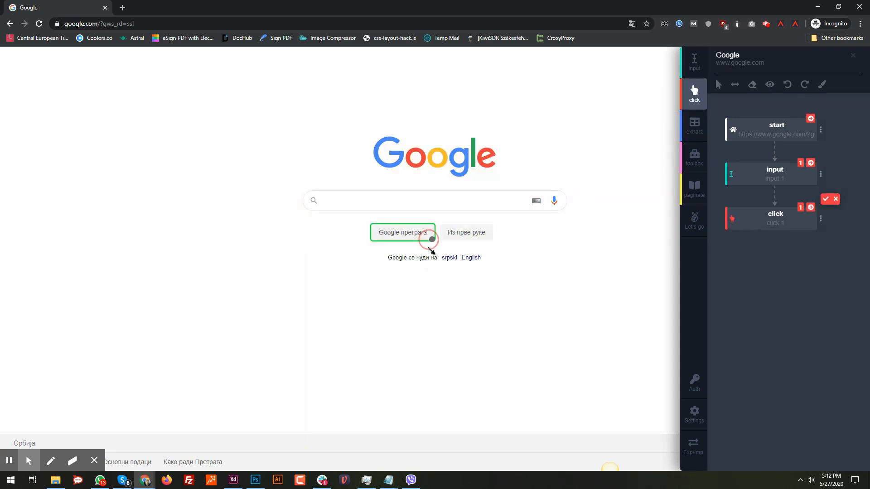
click(824, 199)
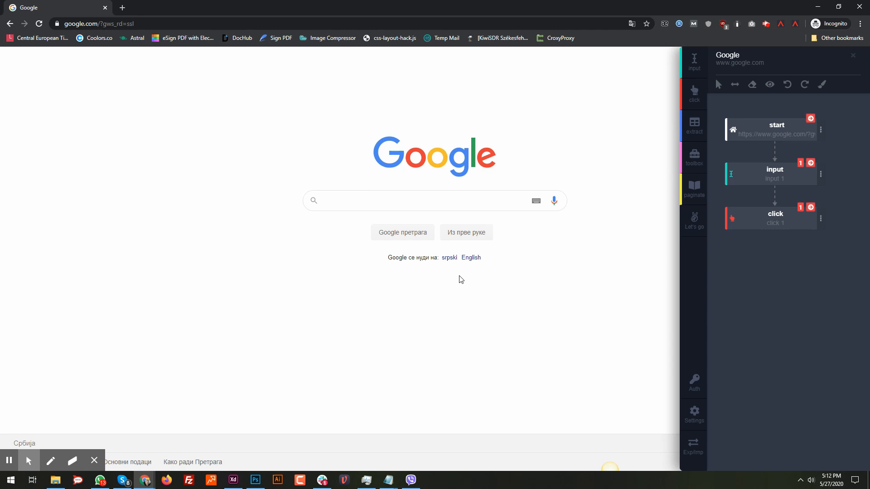
- Run the input action and the click action on the page to reach the automatio.co search results
mouse_move(813, 174)
click(810, 163)
click(811, 164)
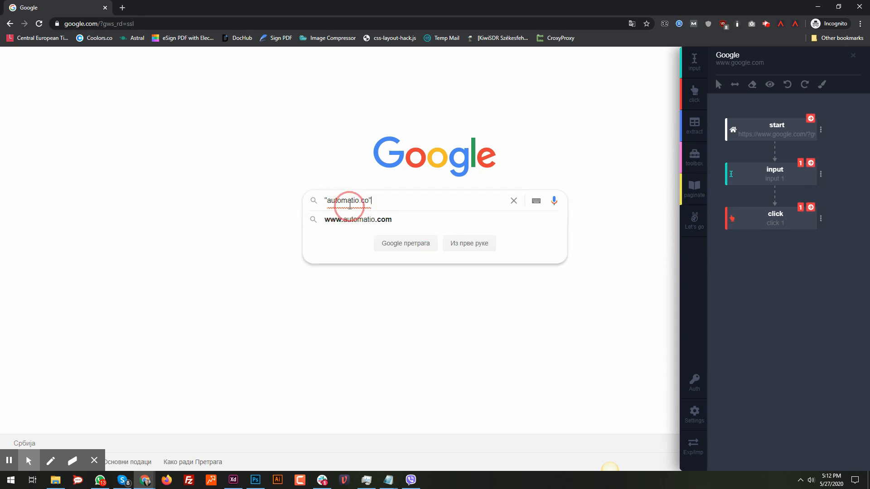
click(810, 208)
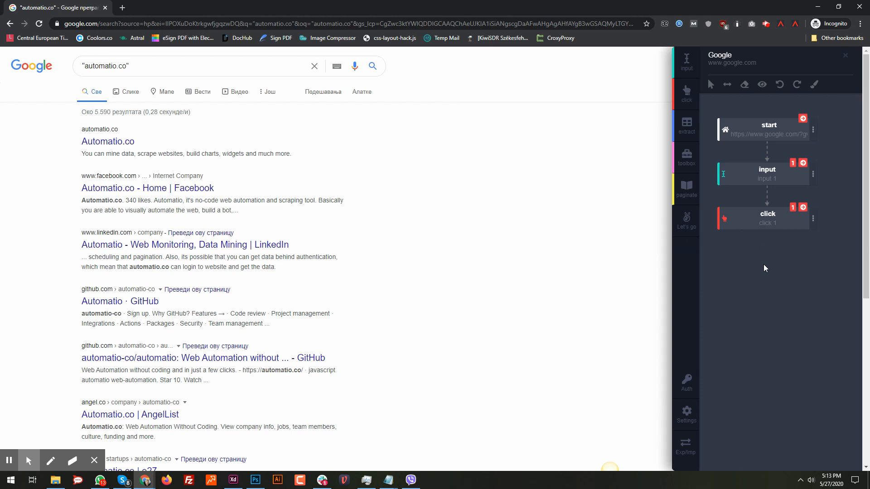
- Add an extract action that targets the titles of all search results on the page
click(686, 125)
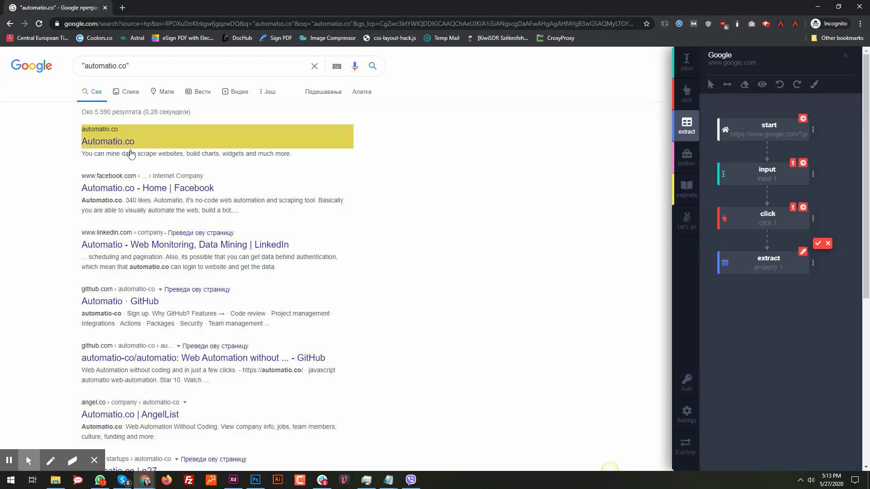
click(130, 154)
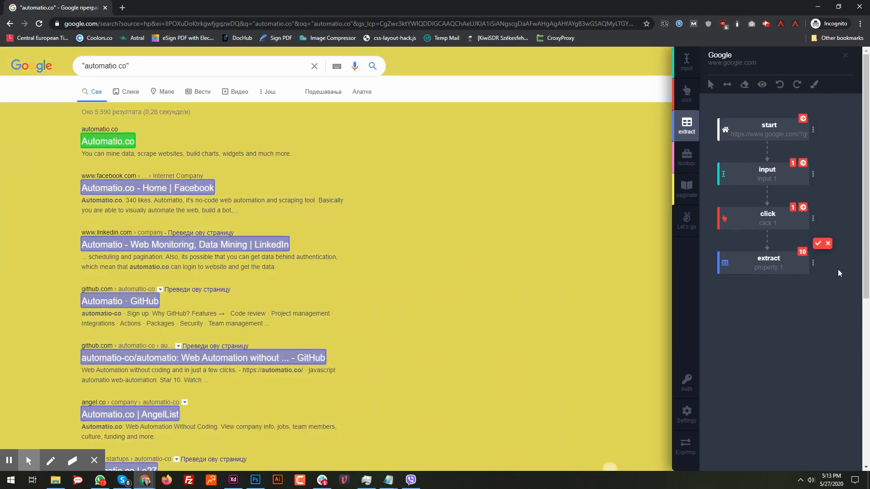
click(818, 244)
- Rename the extract action as website urls
click(779, 268)
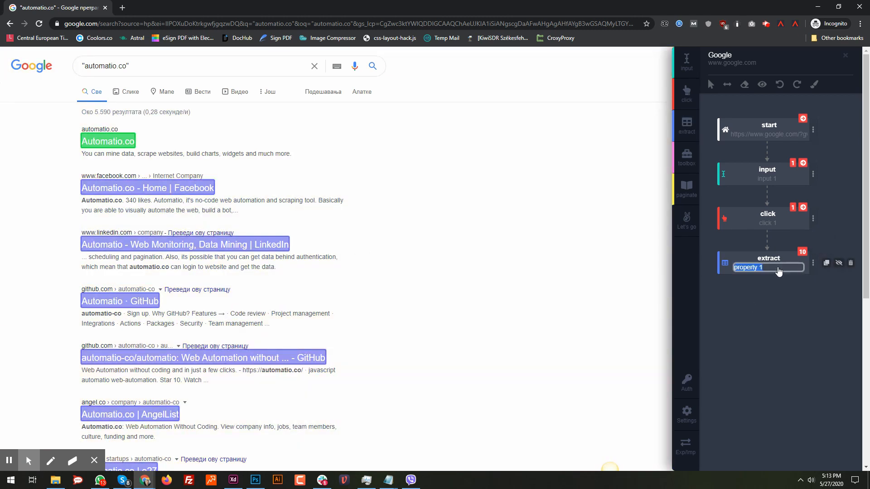
text(website surls)
key(shift+Left)
key(shift+Left)
key(shift+Left)
key(shift+Left)
key(shift+Left)
text(urls)
click(757, 292)
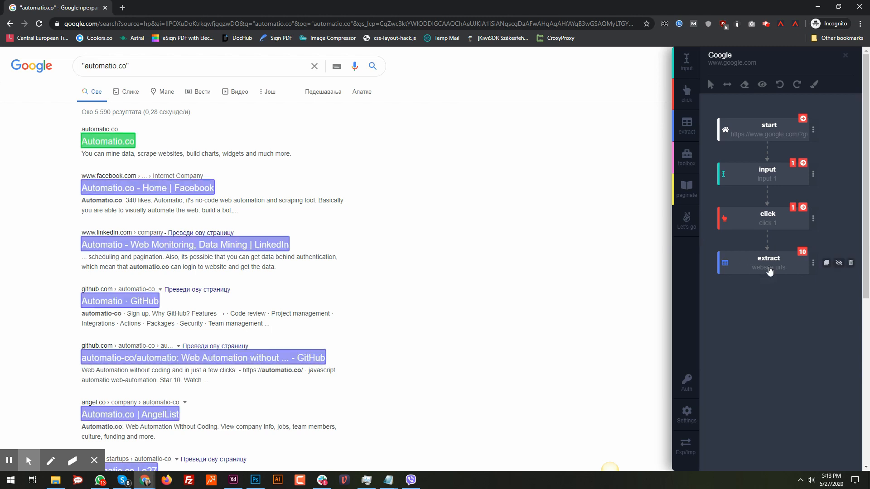
- Preview the extracted data and set the website urls action to extract Link (href), then close the preview and options
click(763, 84)
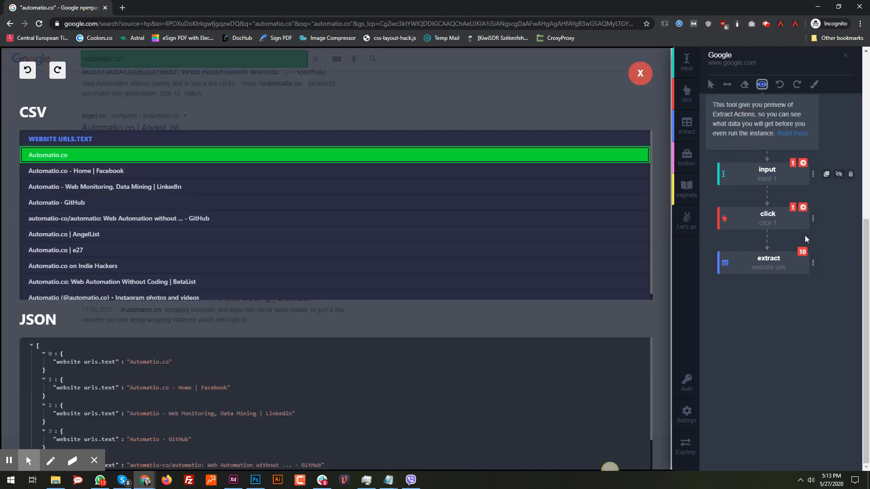
click(813, 263)
click(785, 307)
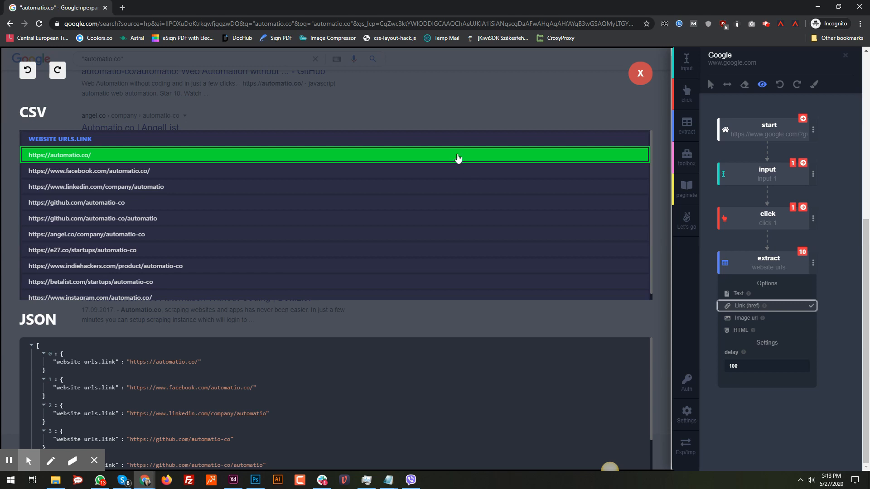
click(639, 75)
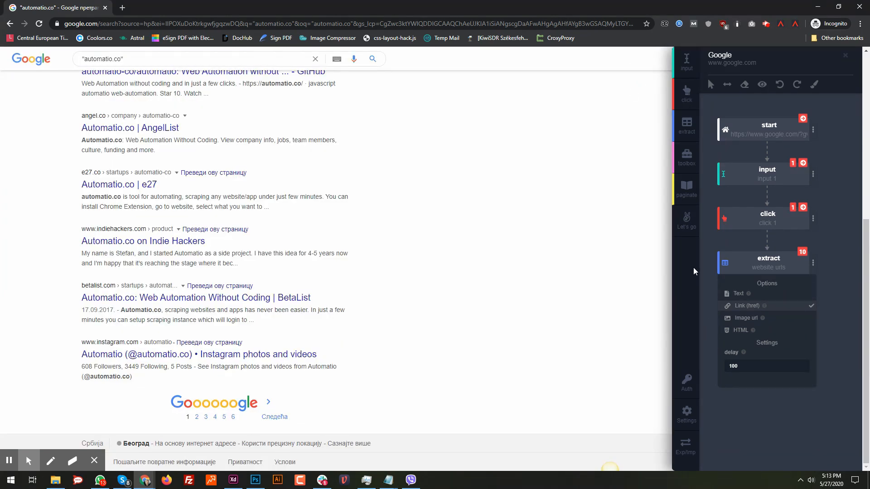
click(706, 252)
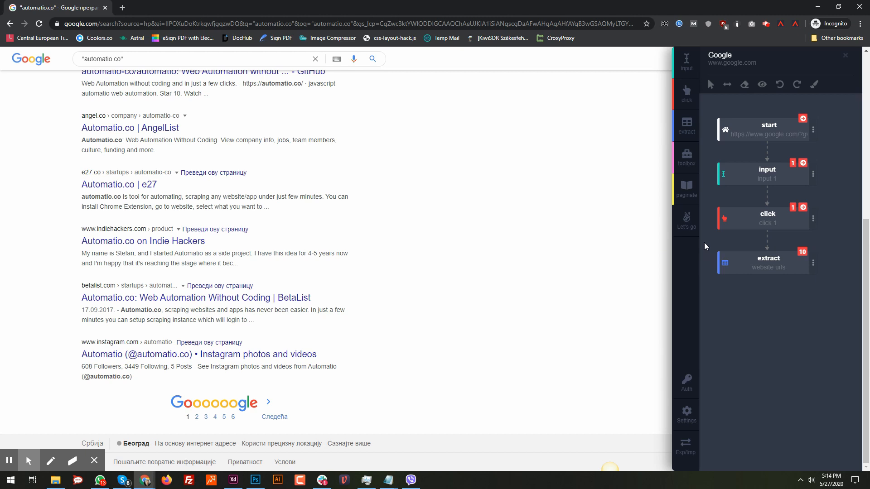
- Replay the bot's start, input and click actions in order to test the flow up to the extraction
scroll(650, 241, up, 7)
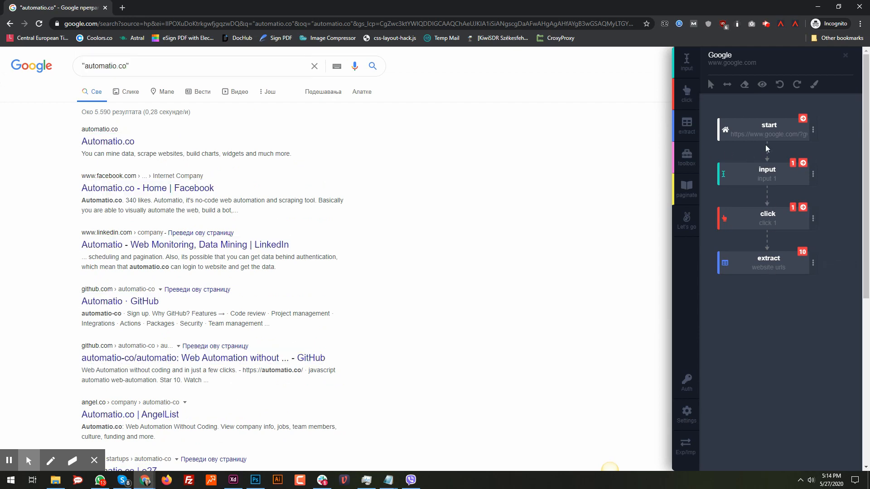
click(803, 119)
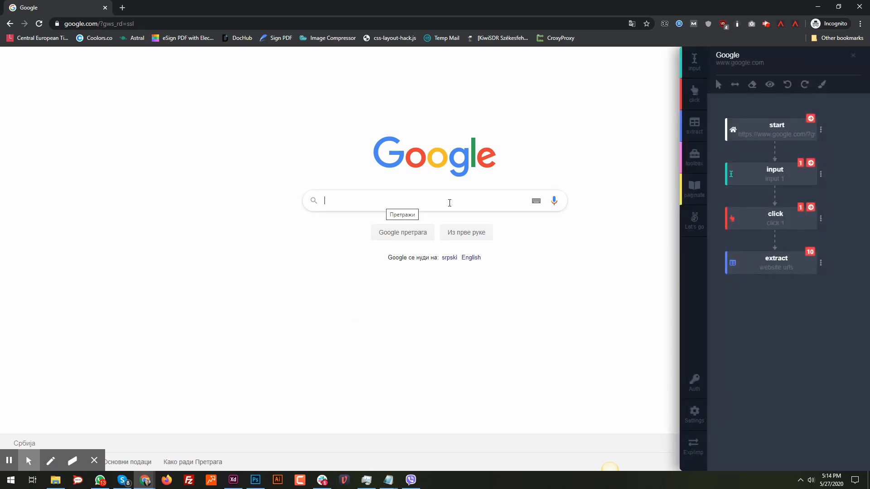
click(811, 163)
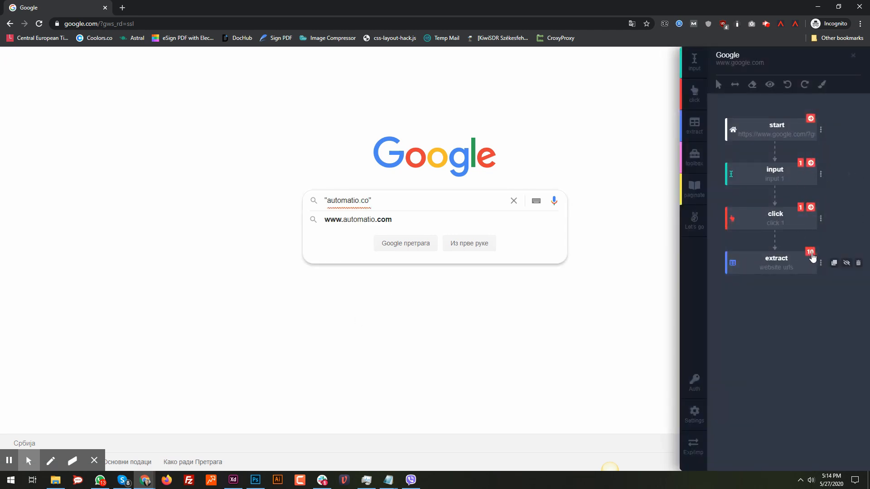
click(811, 207)
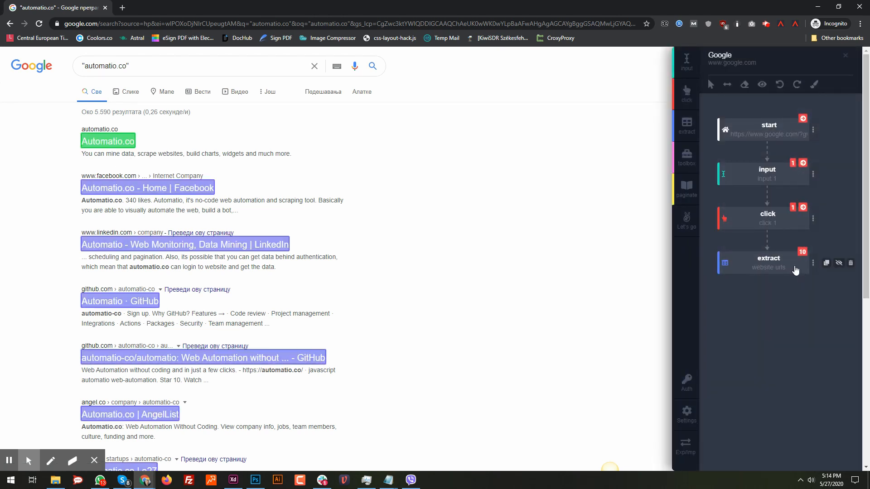
- Add a paginate action that targets the next-page link below the search results
click(692, 203)
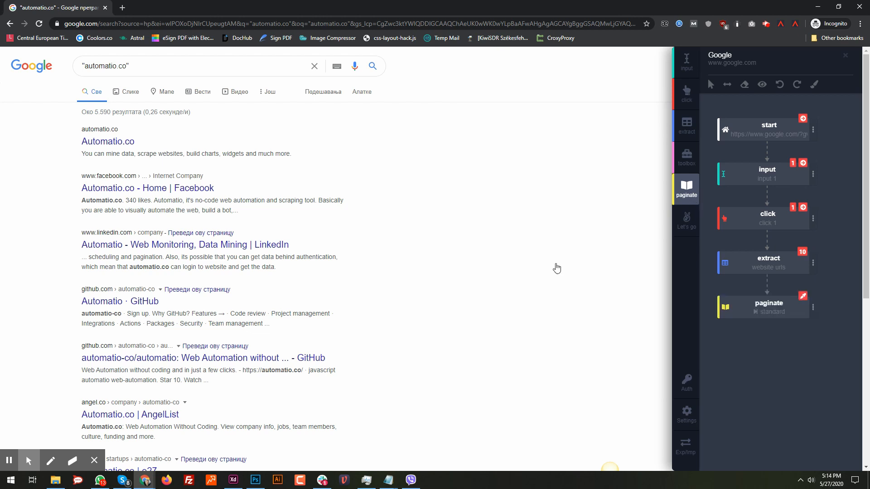
scroll(558, 268, down, 6)
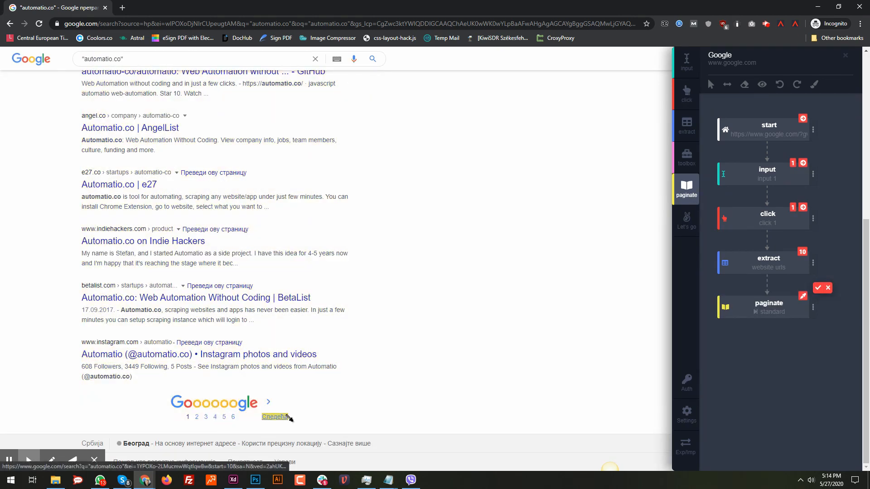
click(290, 418)
click(818, 289)
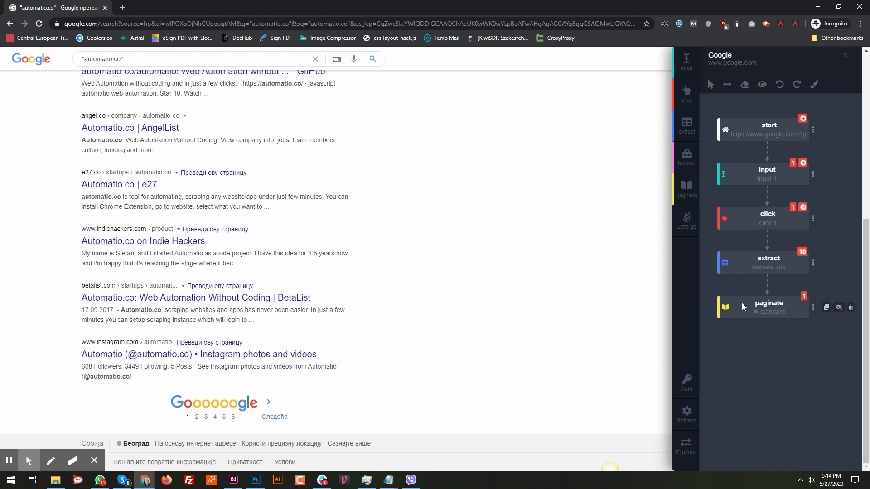
- Set the paginate action to 10 pages and connect it back to the extract action as a loop
click(812, 307)
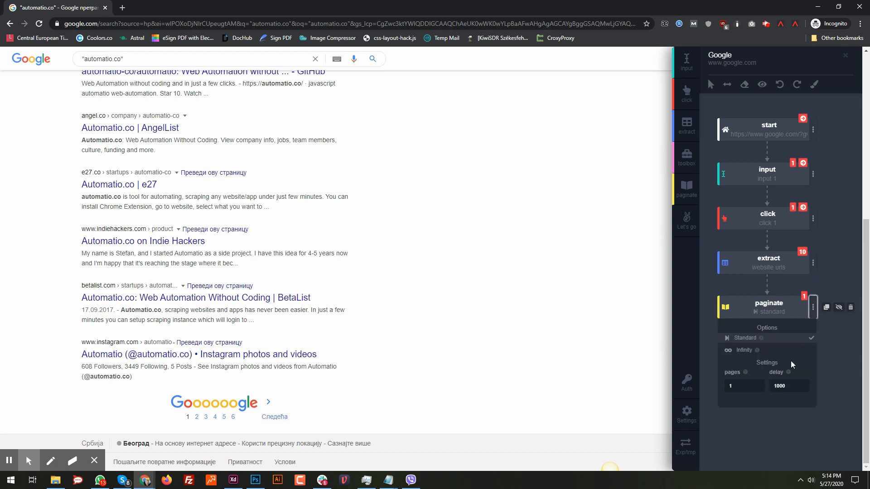
click(738, 386)
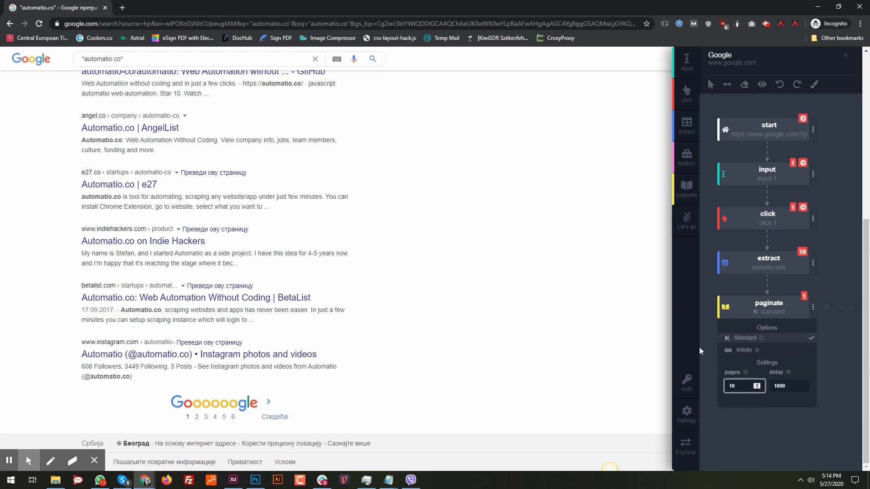
click(708, 304)
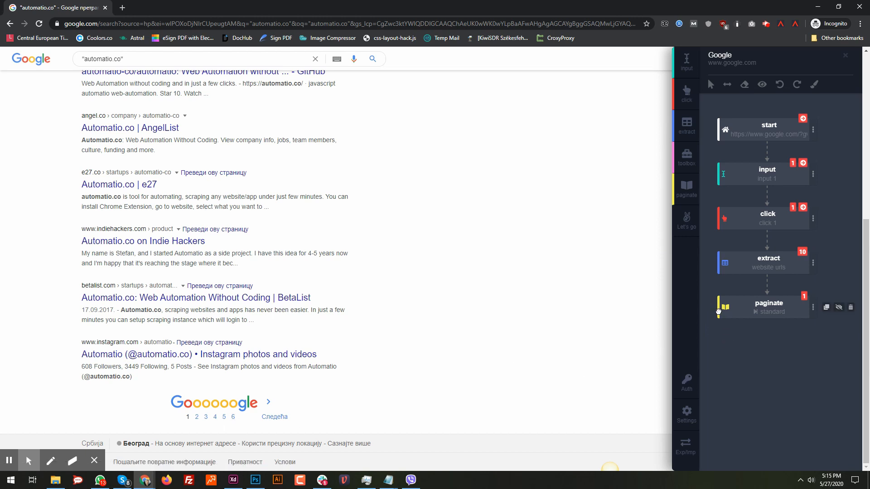
drag(718, 311, 743, 276)
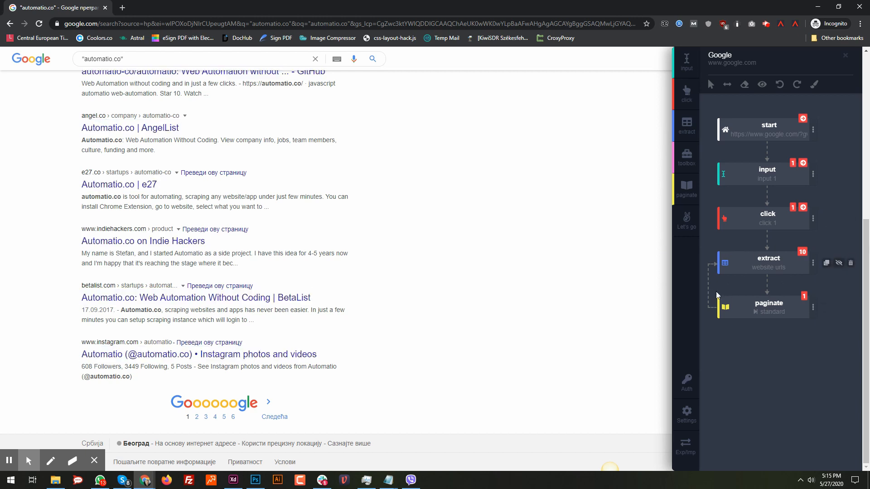
scroll(83, 278, up, 6)
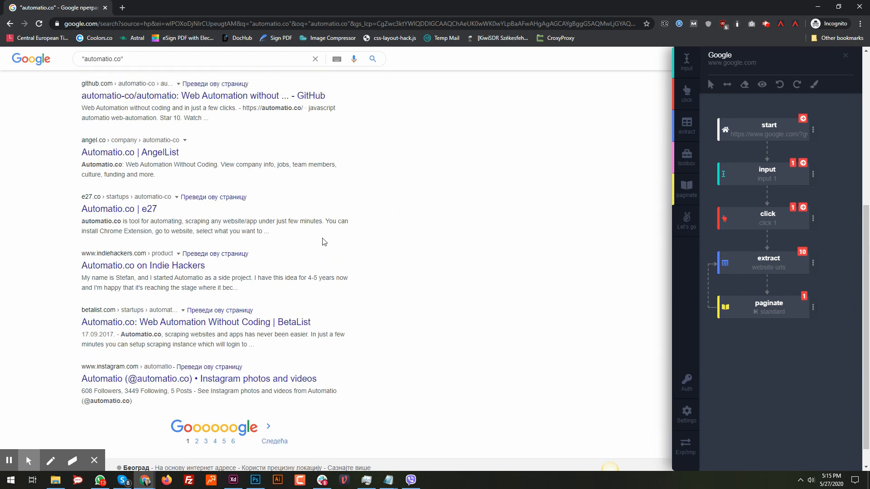
scroll(83, 277, down, 6)
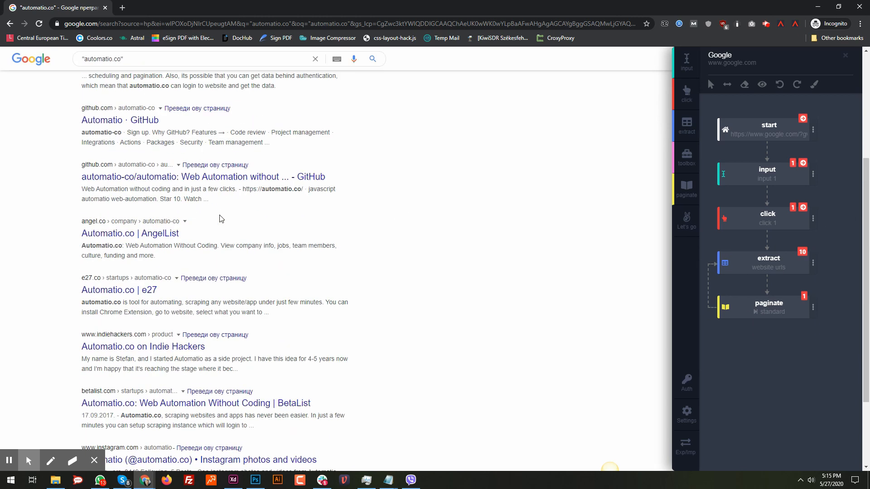
scroll(645, 323, up, 5)
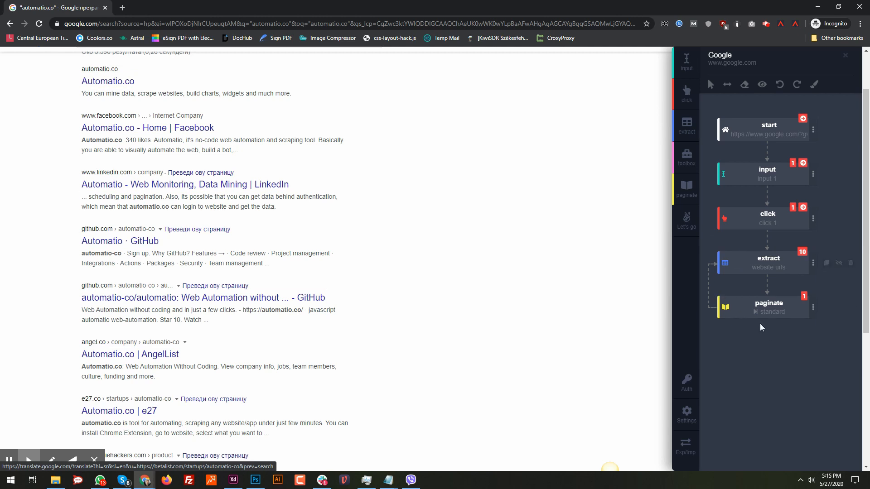
scroll(344, 312, down, 5)
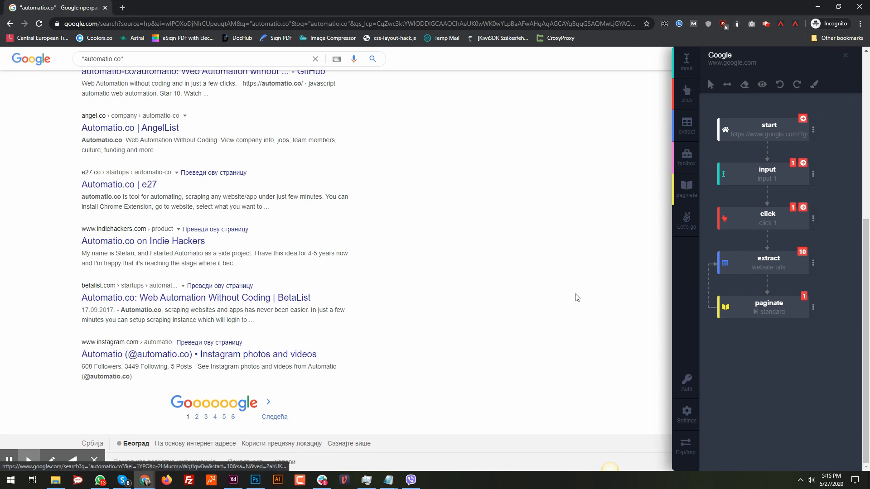
scroll(562, 247, up, 6)
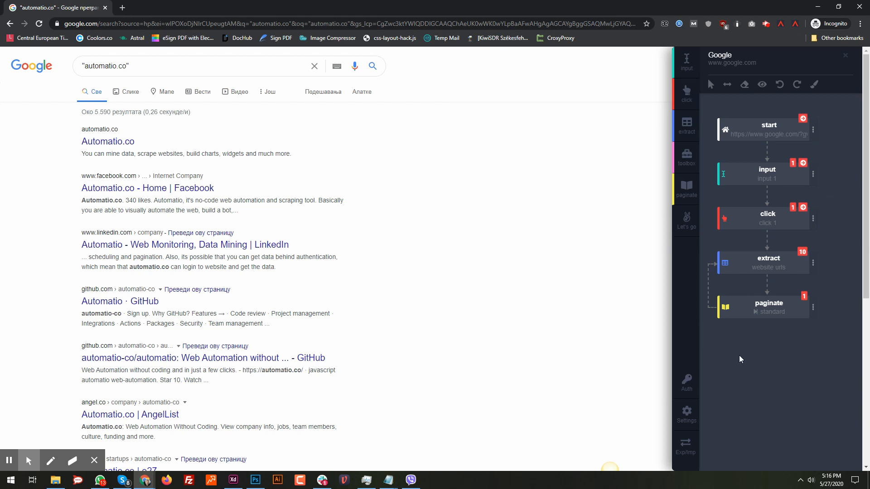
- Add a toolbox action to the bot and place it directly between the start and input actions
mouse_move(767, 302)
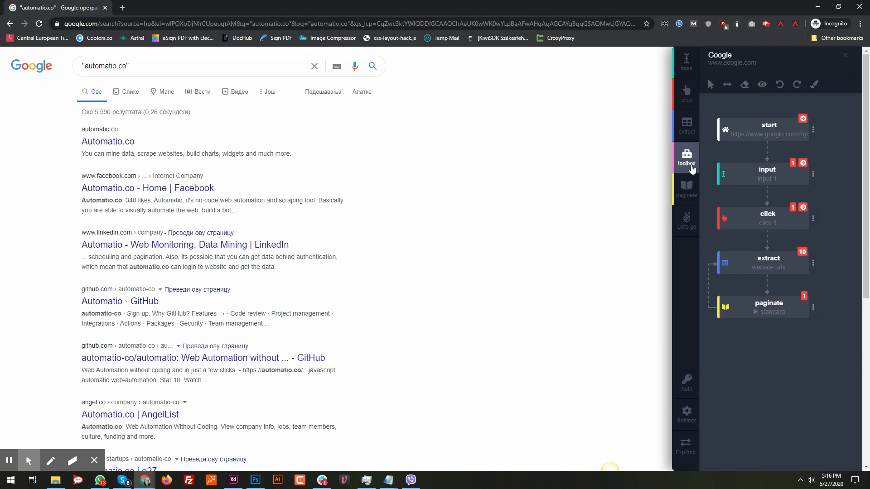
drag(687, 156, 821, 274)
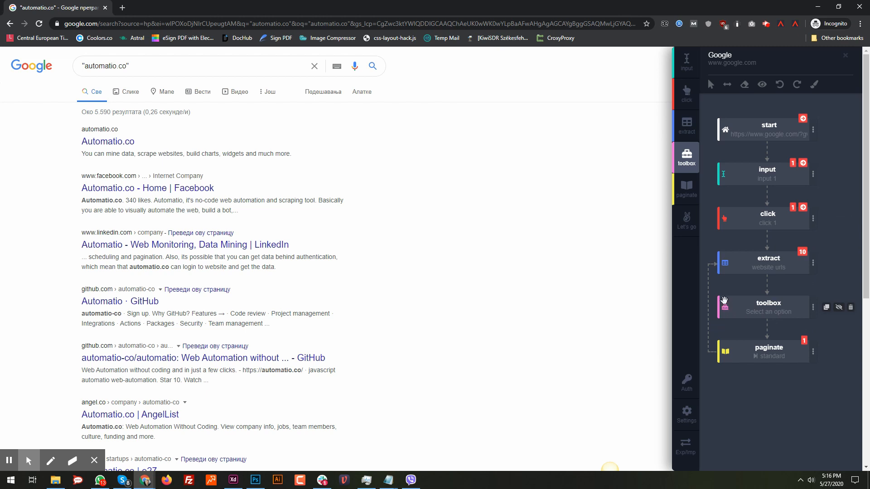
drag(724, 303, 755, 164)
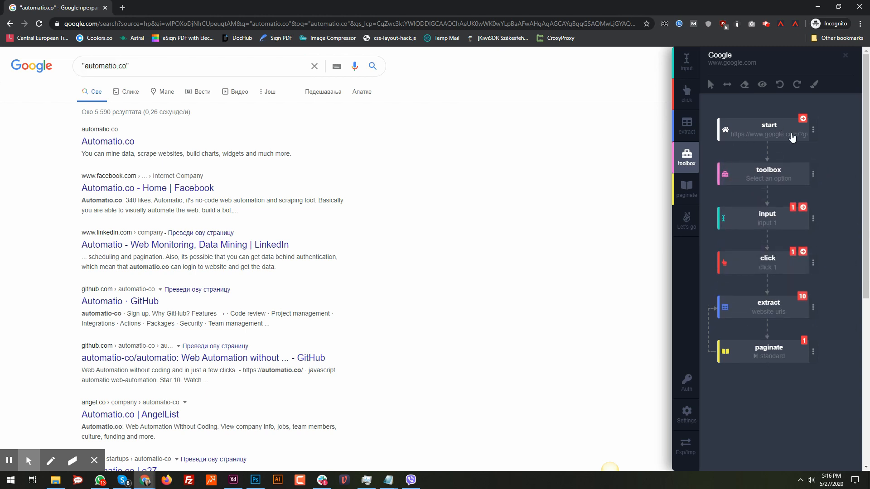
- Set the toolbox action after the start to Screenshot with quality 80 and close its options
click(812, 174)
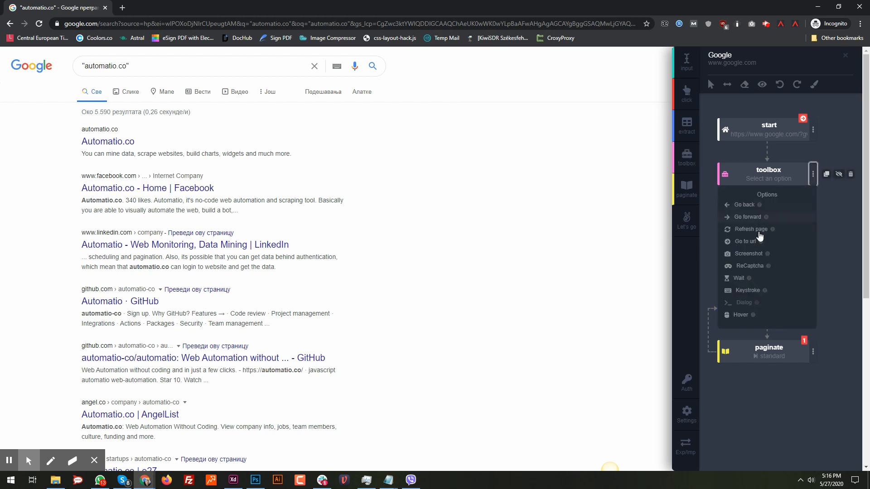
click(761, 257)
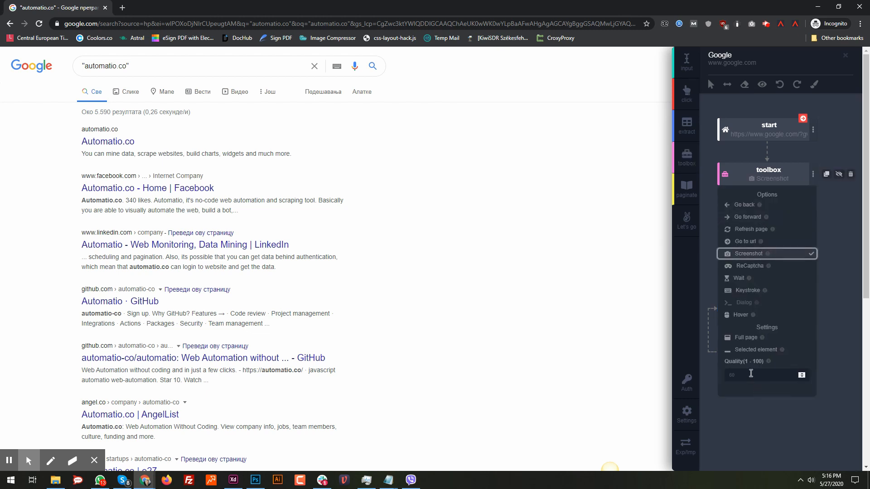
click(726, 375)
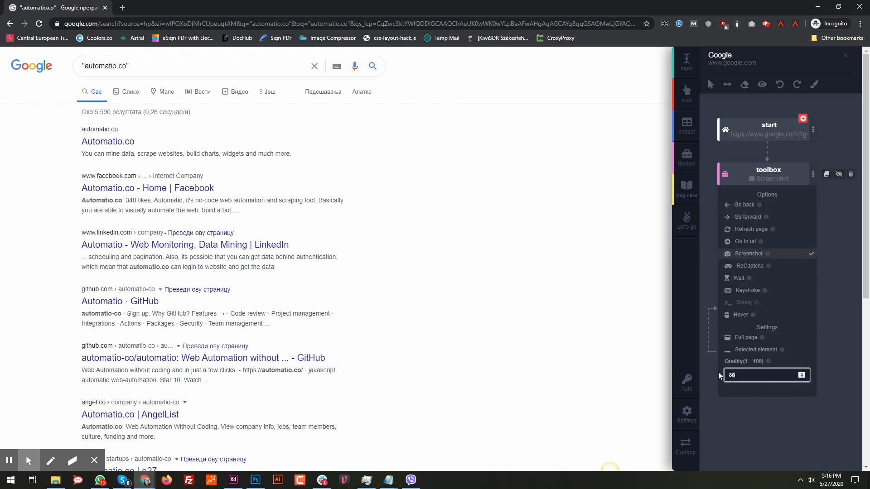
click(733, 430)
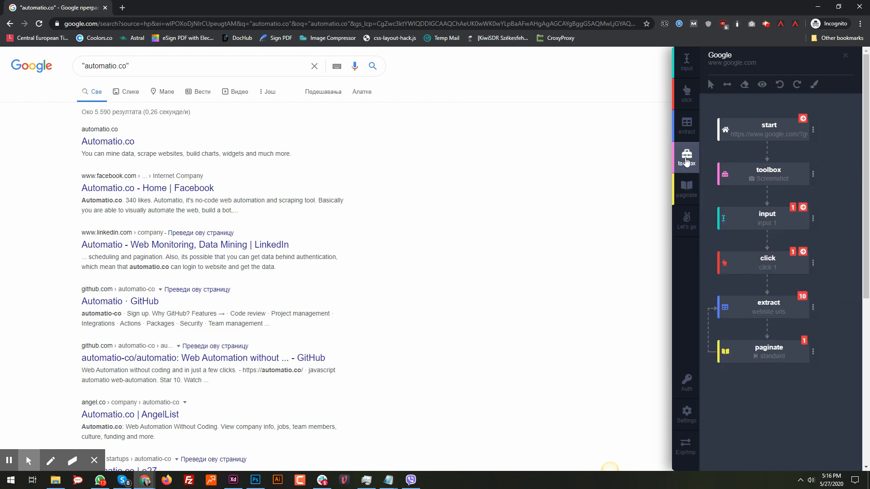
- Add a toolbox action set to Wait for 2500 ms and place it between the start and Screenshot actions
drag(686, 162, 817, 339)
click(813, 317)
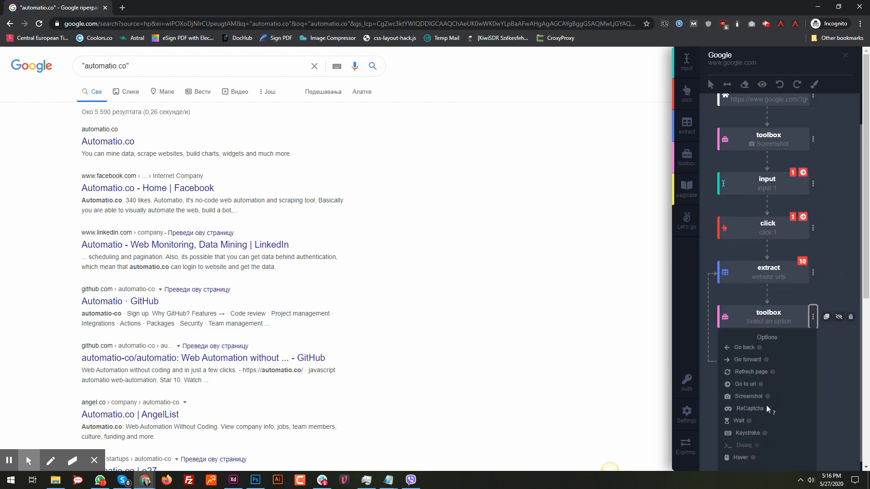
scroll(752, 452, down, 1)
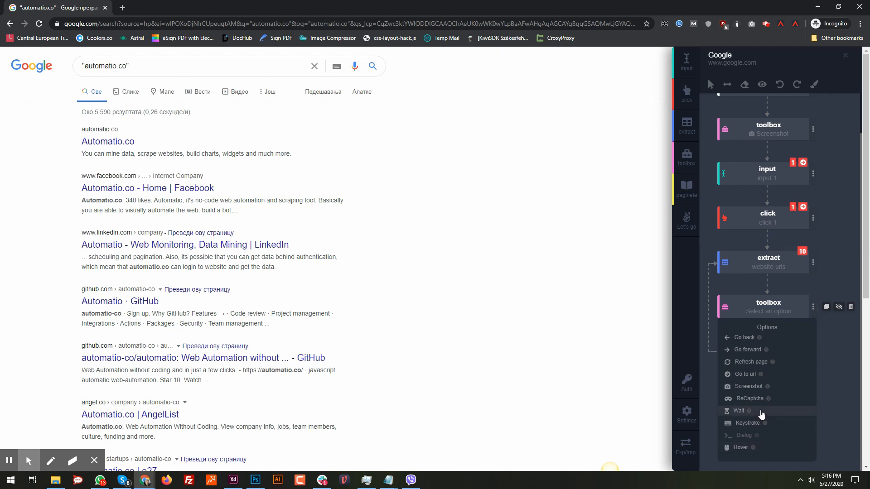
click(743, 410)
scroll(746, 453, down, 1)
click(750, 438)
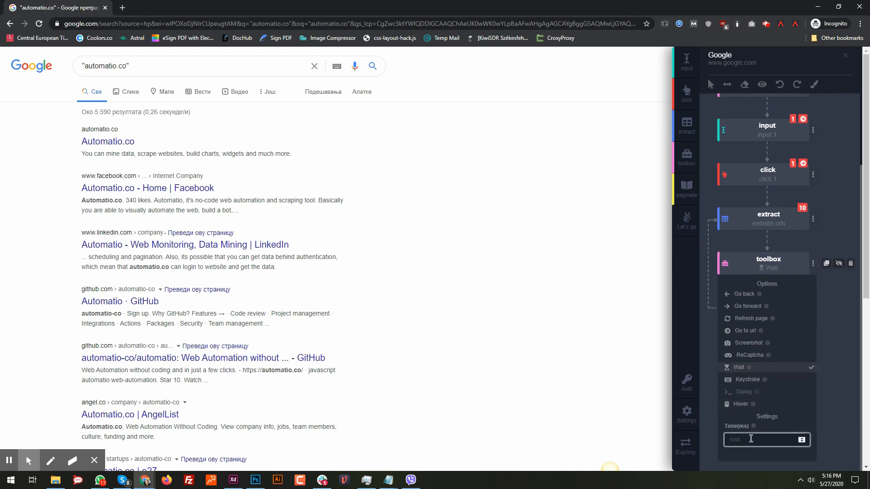
text(25000)
click(713, 327)
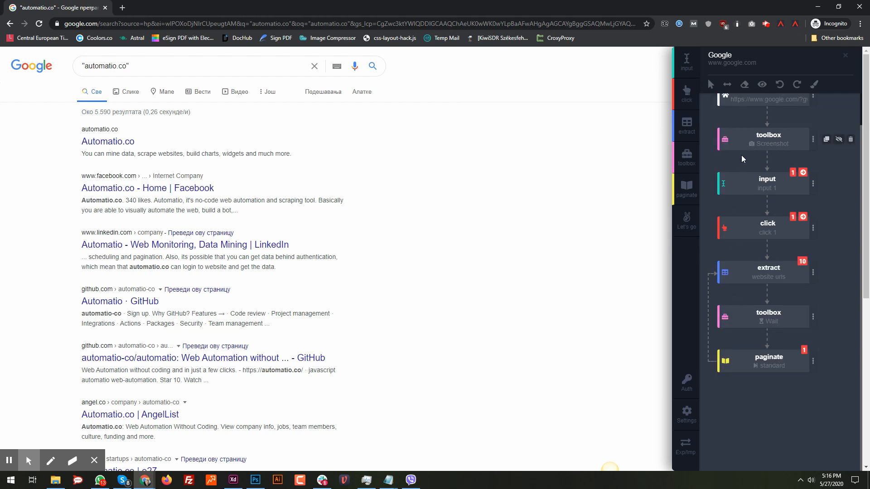
drag(724, 316, 735, 156)
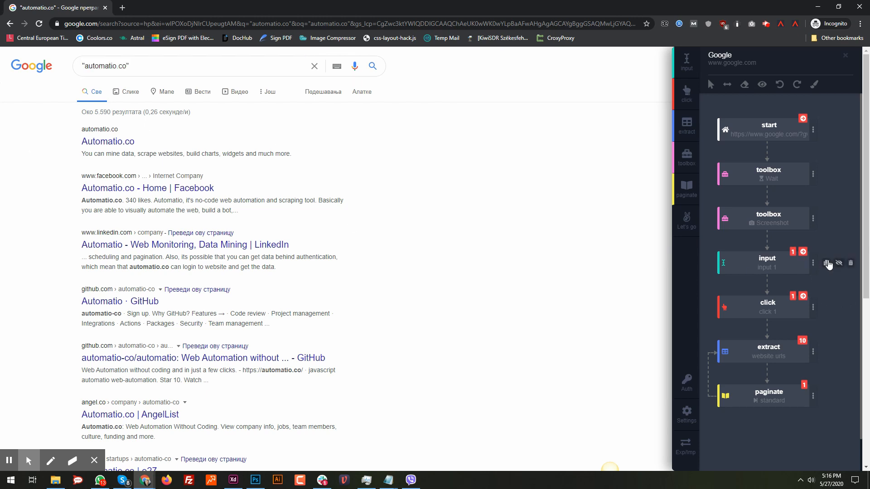
- Duplicate the Screenshot action and place the copy between the click and extract actions
click(827, 220)
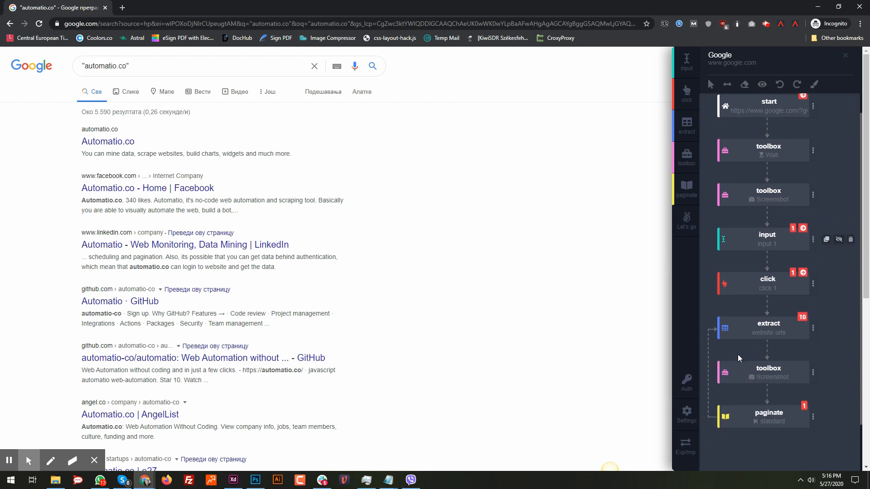
scroll(730, 340, down, 2)
drag(724, 317, 731, 267)
scroll(770, 294, up, 2)
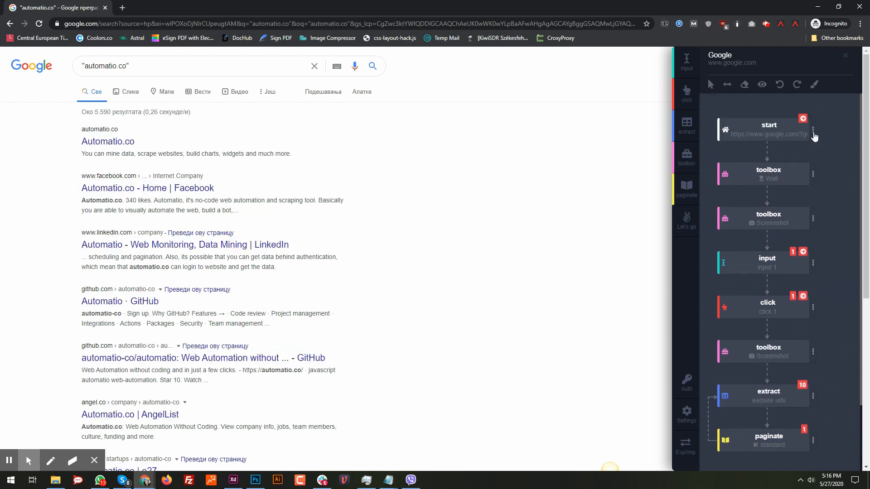
- Duplicate the Wait action and place the copy between the click action and the Screenshot that precedes the extract action
click(826, 174)
scroll(797, 272, down, 3)
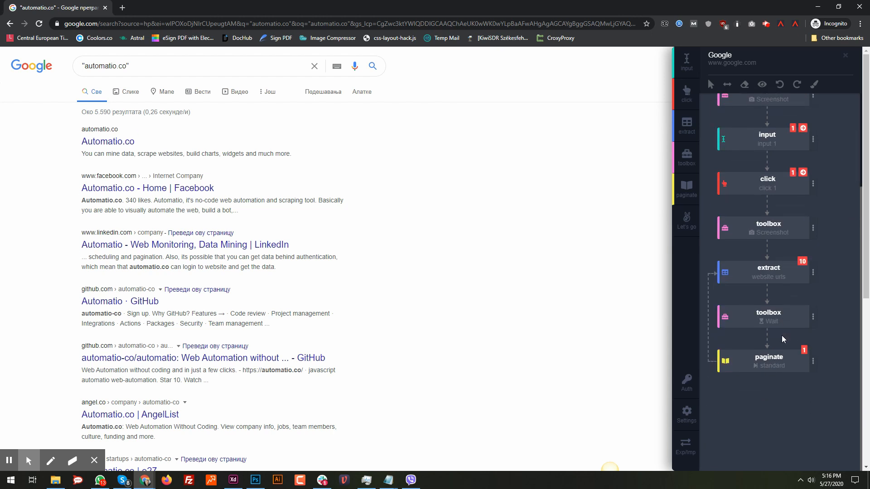
drag(726, 316, 729, 228)
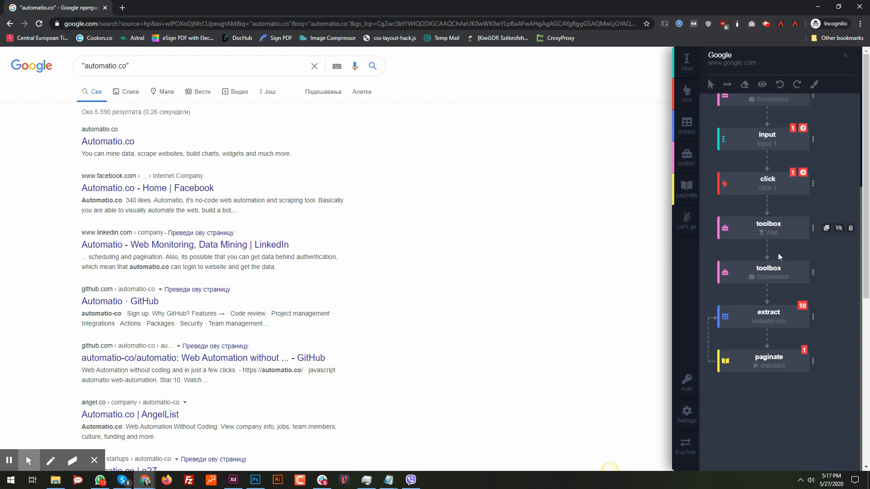
scroll(778, 253, up, 3)
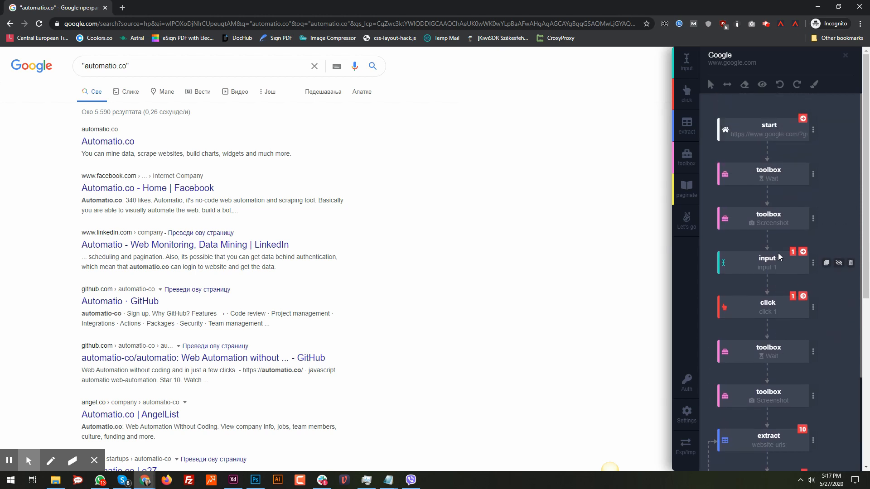
- Create and run the bot, and open its Google instance in the Automatio dashboard
click(687, 220)
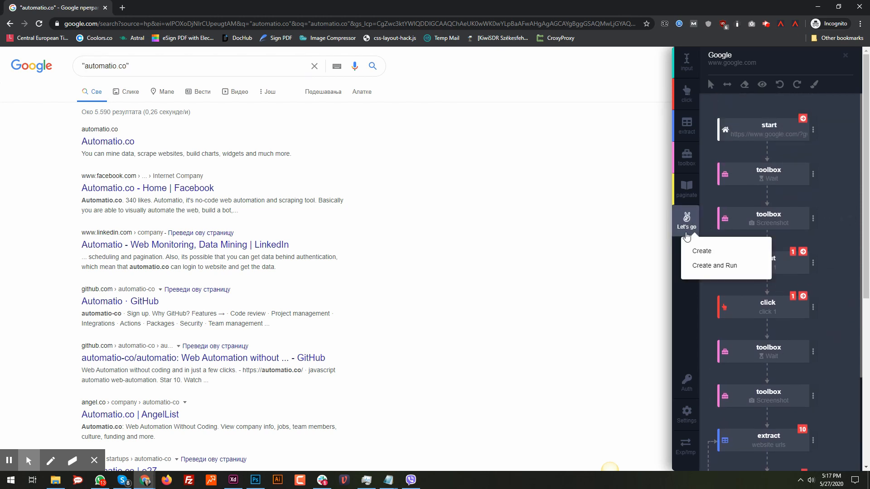
click(715, 267)
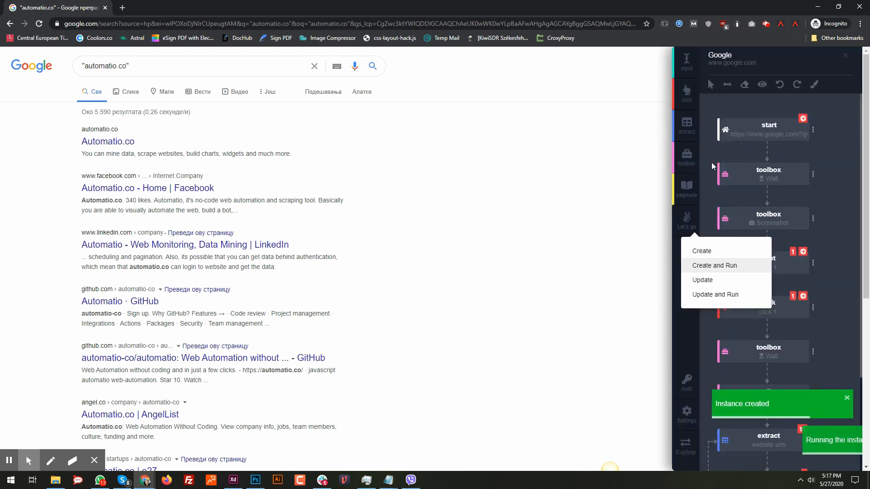
click(819, 6)
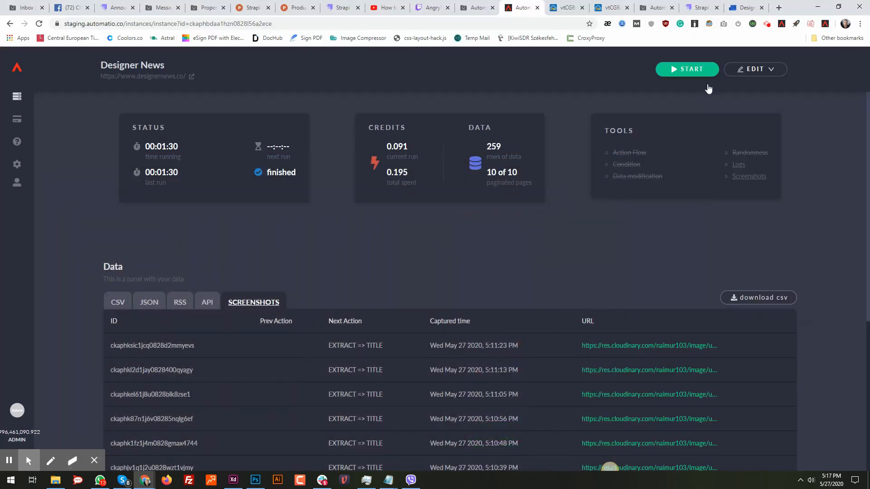
click(19, 95)
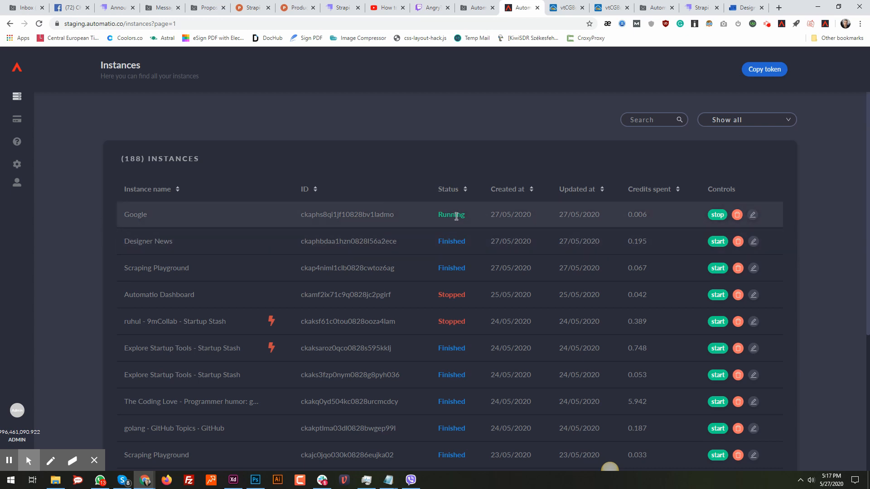
click(137, 217)
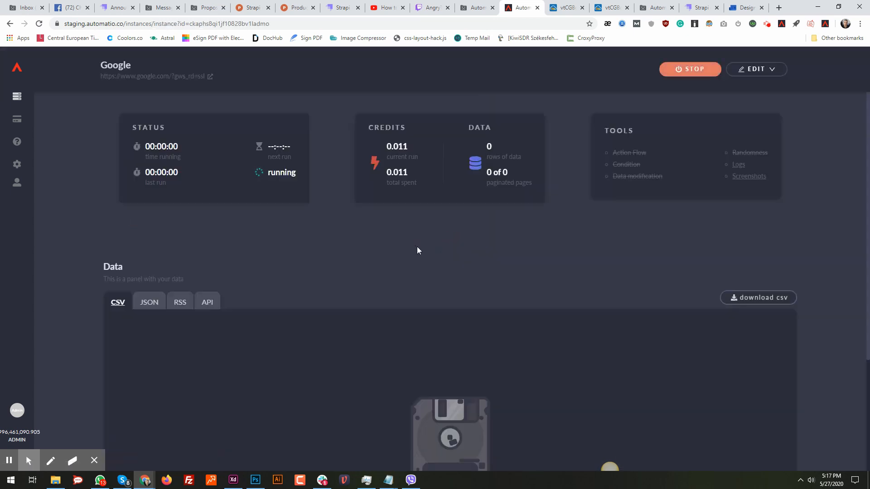
- Examine the Google instance's logs and browse its captured screenshots in lightbox mode
click(738, 164)
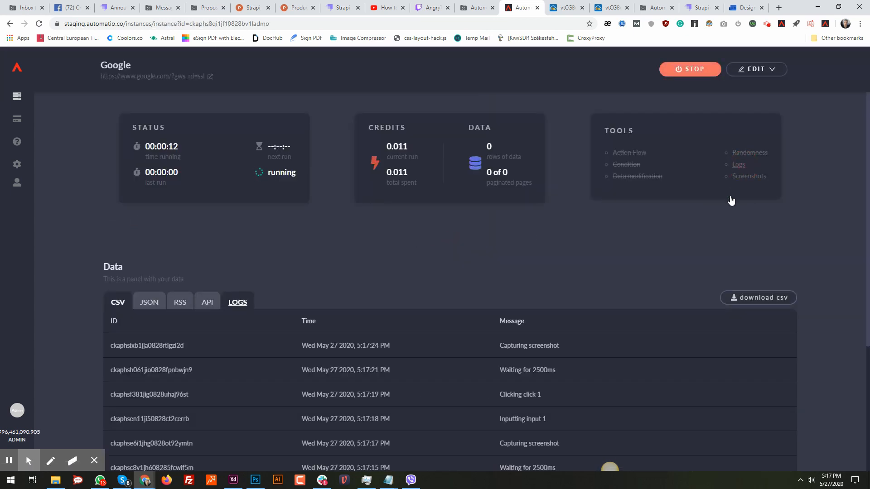
scroll(555, 287, down, 1)
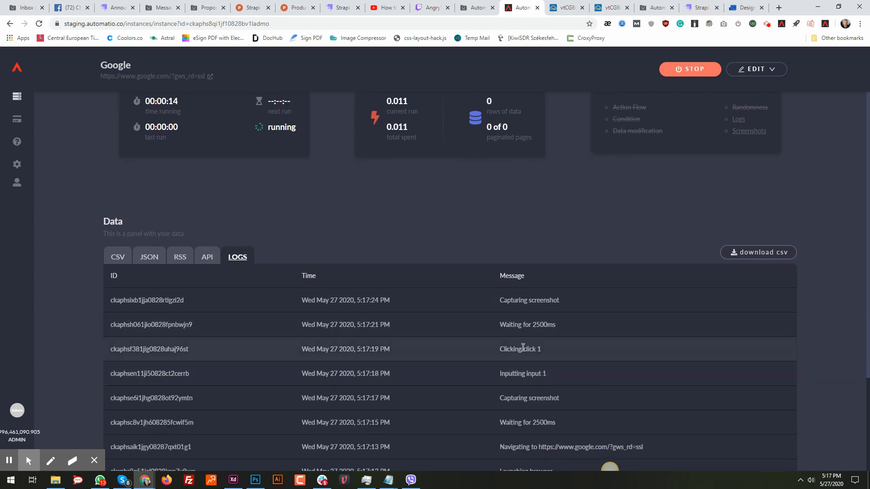
click(752, 132)
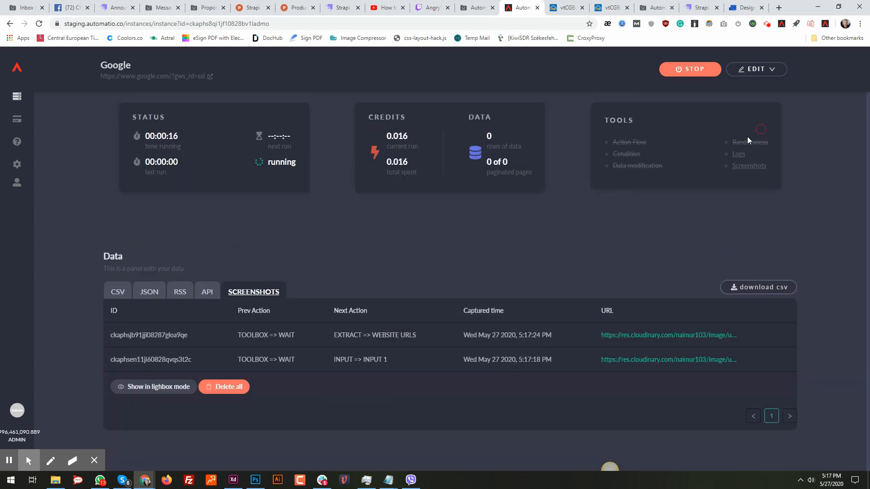
click(150, 386)
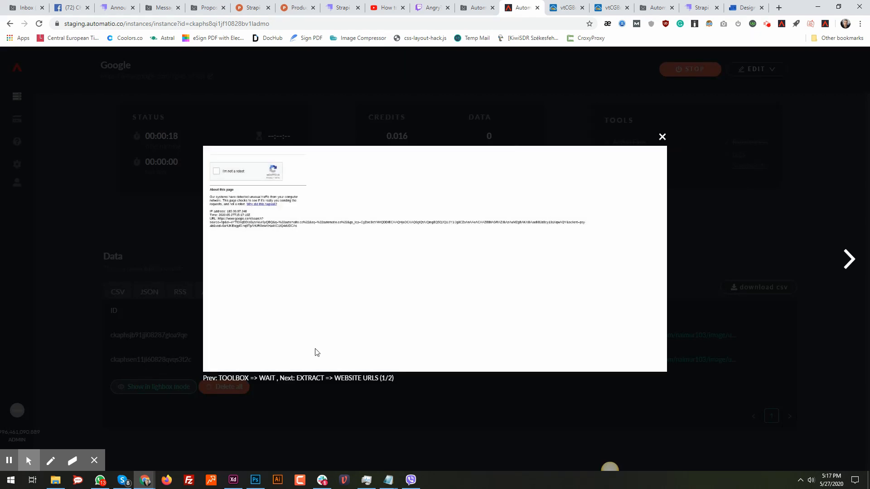
click(848, 260)
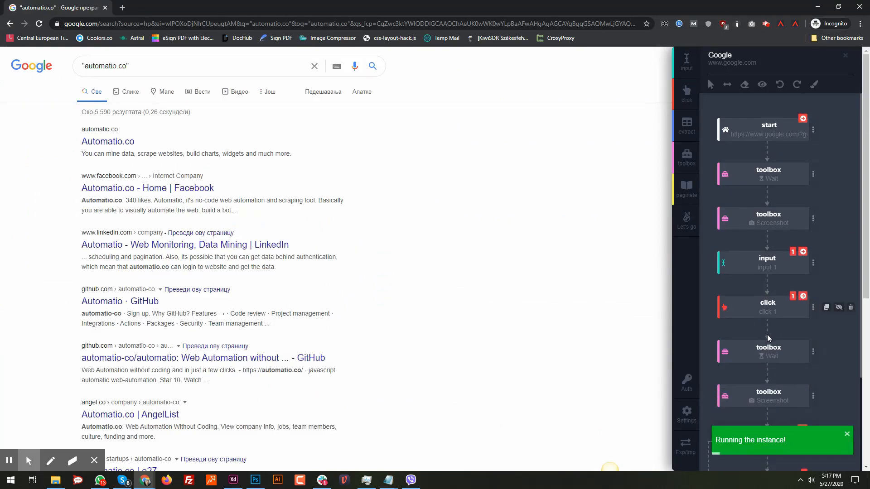
- Check the bot's action flow against the screenshot captured before extraction, and review the Google instance's logs again
scroll(767, 334, down, 1)
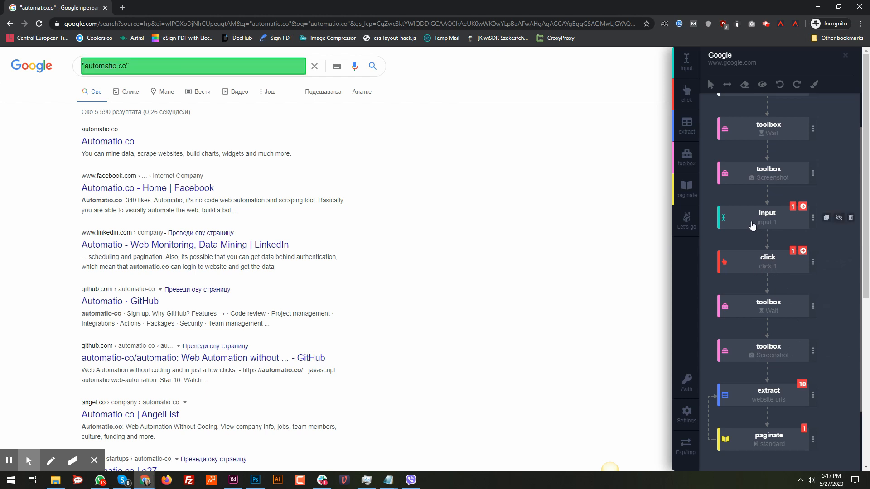
key(alt+Tab)
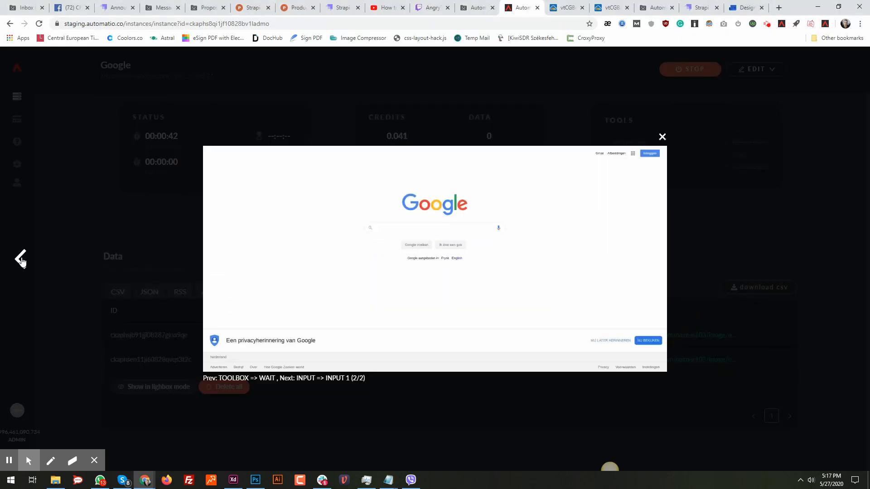
click(20, 259)
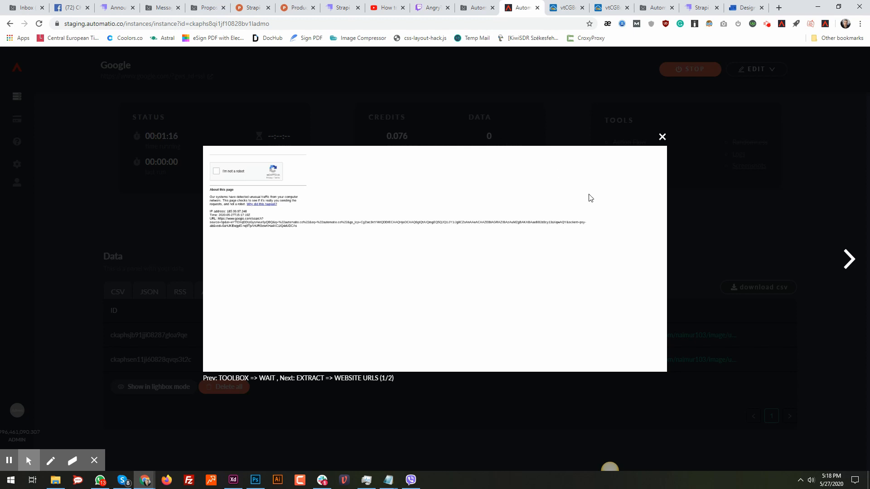
click(662, 137)
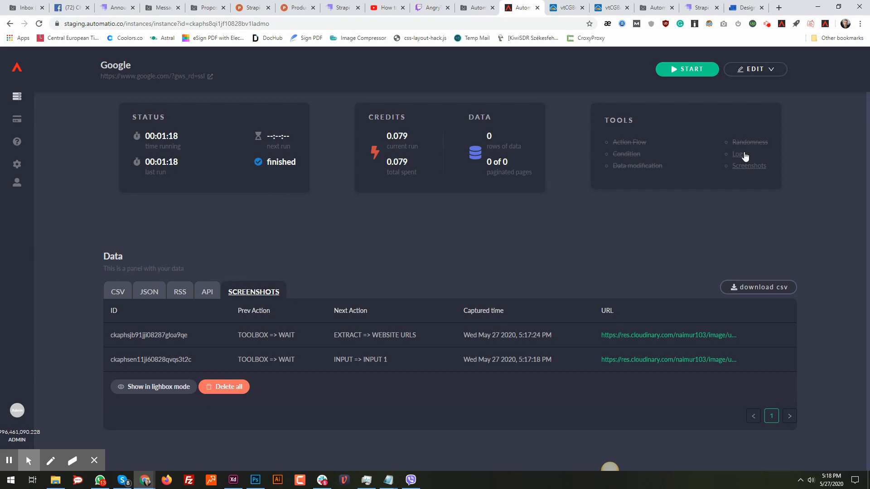
click(743, 155)
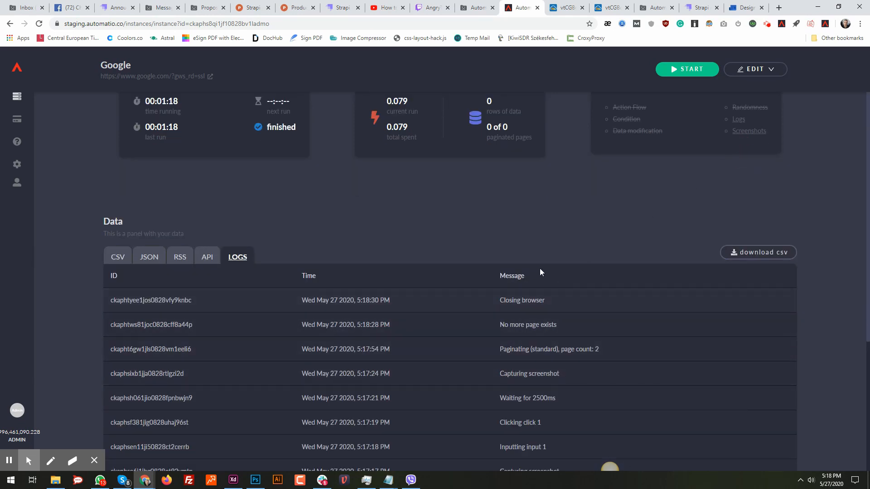
scroll(539, 268, up, 1)
- Return to the Google bot in the builder, add a ReCaptcha toolbox action and place it between the click and Wait actions
key(alt+Tab)
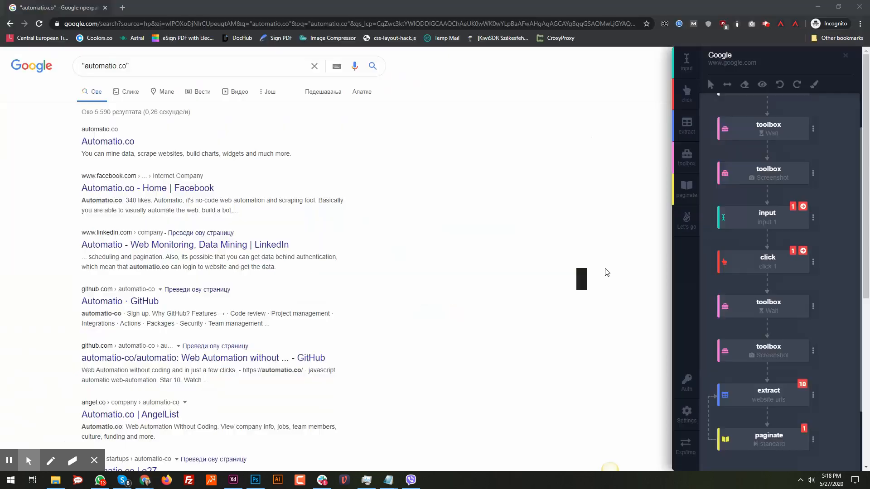
click(686, 157)
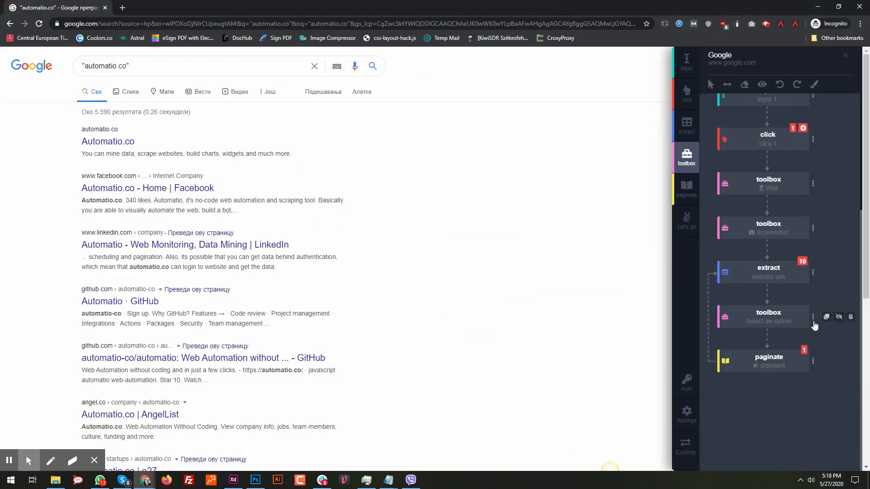
click(813, 316)
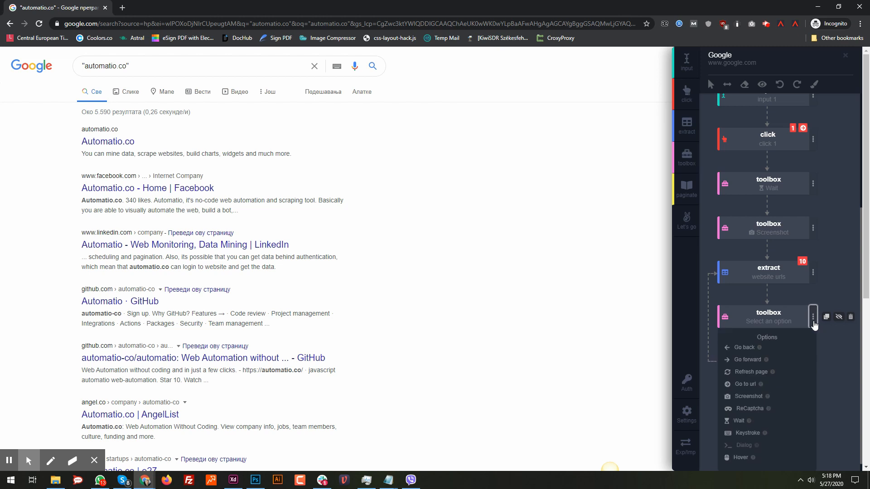
click(795, 407)
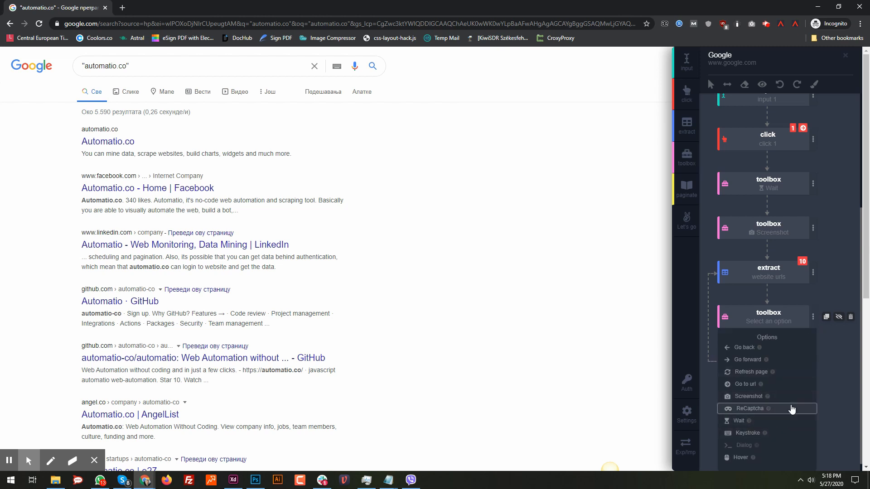
click(706, 384)
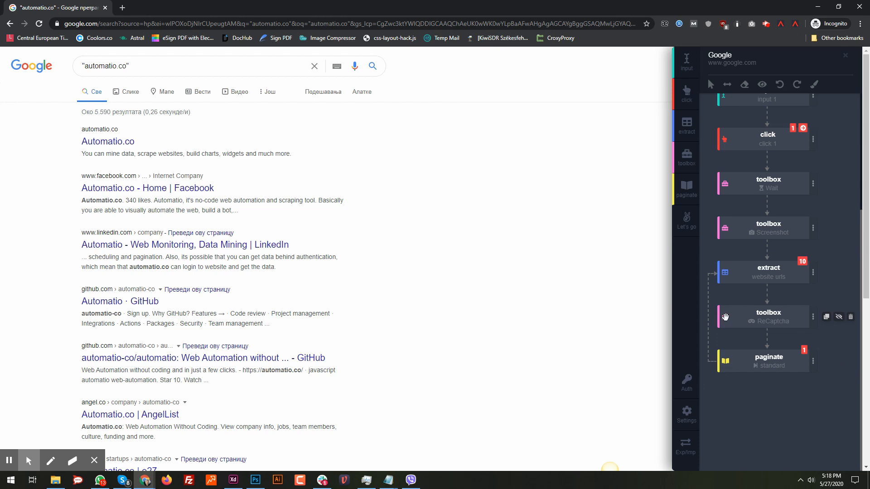
mouse_move(731, 306)
mouse_down()
mouse_move(743, 132)
mouse_move(724, 309)
mouse_up()
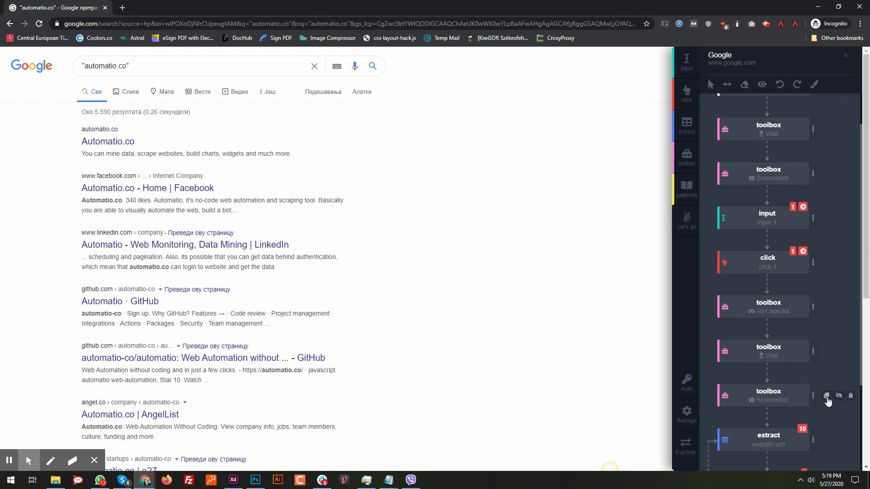
- Duplicate the Screenshot and Wait actions and place the copies between the click and ReCaptcha actions, with Wait before Screenshot
scroll(828, 401, down, 4)
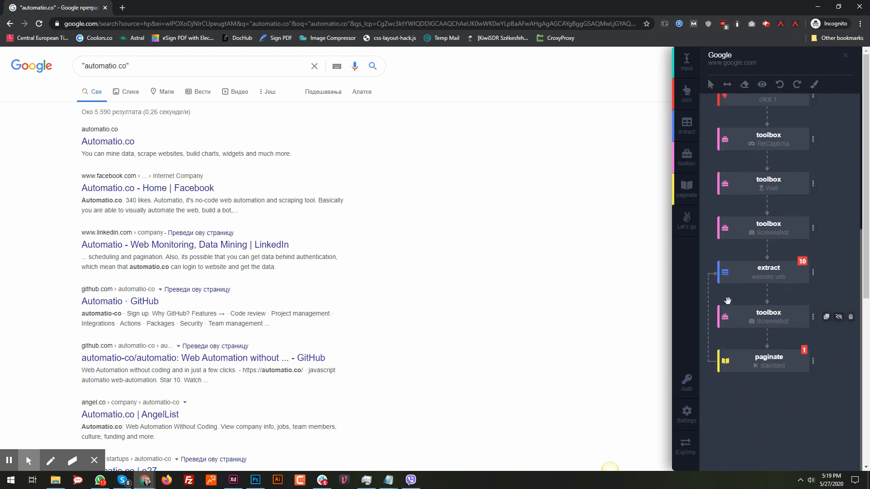
drag(726, 315, 738, 185)
mouse_move(738, 178)
mouse_down()
mouse_move(740, 162)
mouse_move(731, 195)
mouse_up()
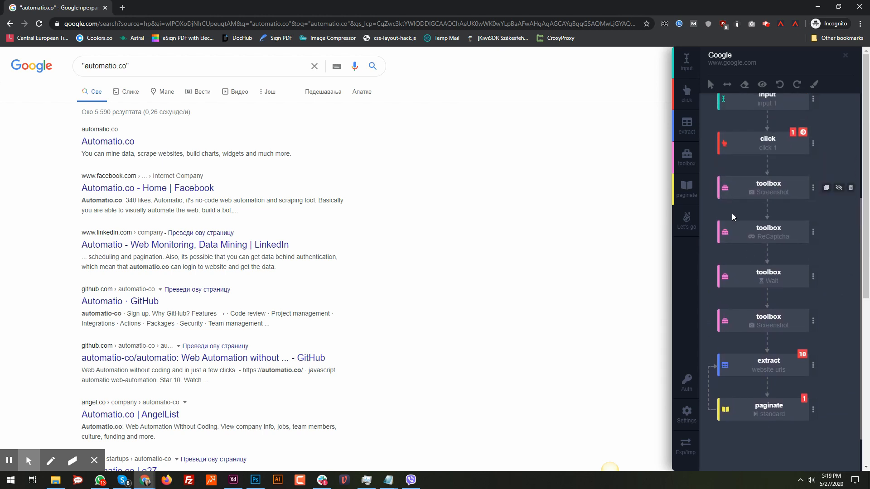
click(825, 282)
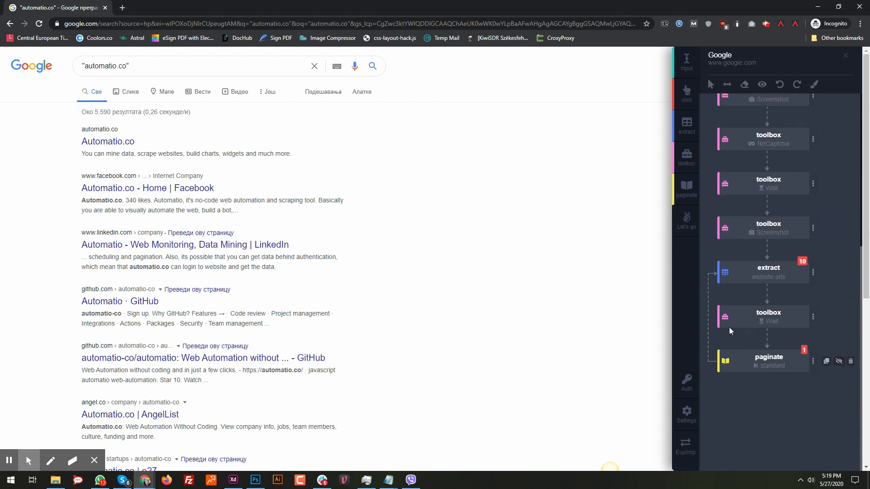
drag(730, 314, 736, 183)
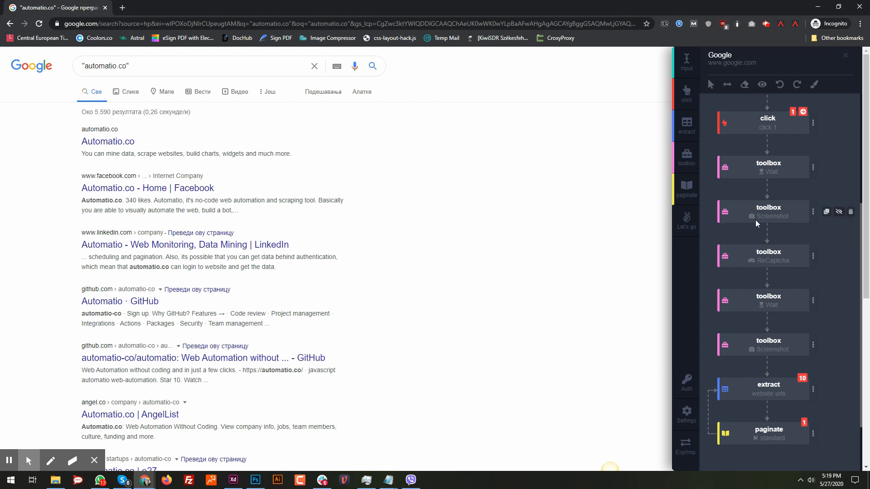
- Review the bot's full action flow from the start action through the Wait, Screenshot and ReCaptcha actions to extract and paginate
scroll(770, 213, up, 3)
scroll(772, 212, up, 3)
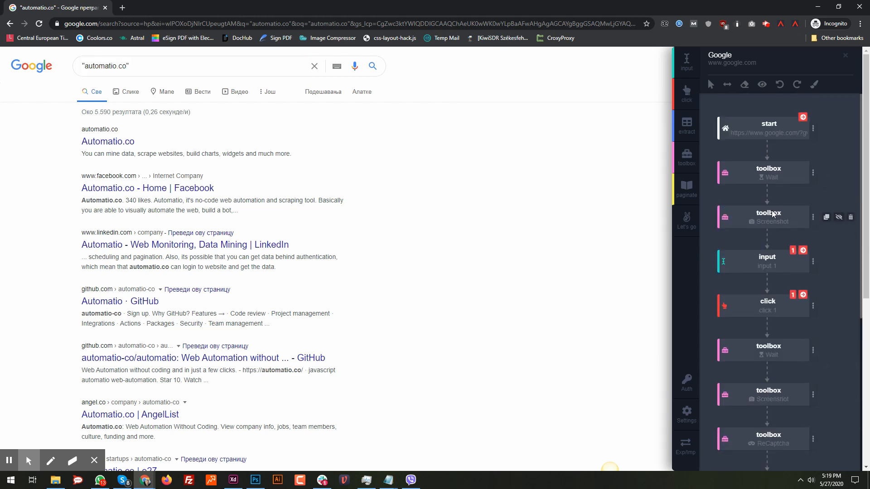
scroll(772, 212, down, 8)
scroll(772, 211, up, 1)
scroll(771, 213, up, 4)
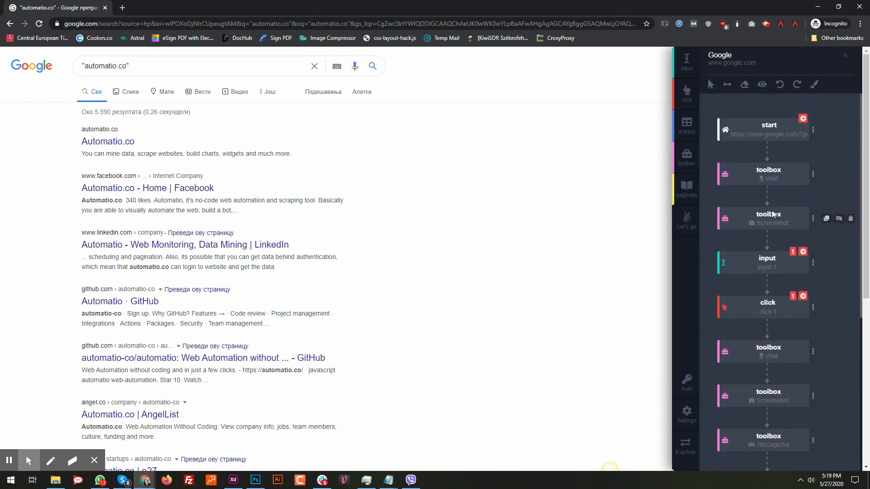
scroll(771, 213, down, 2)
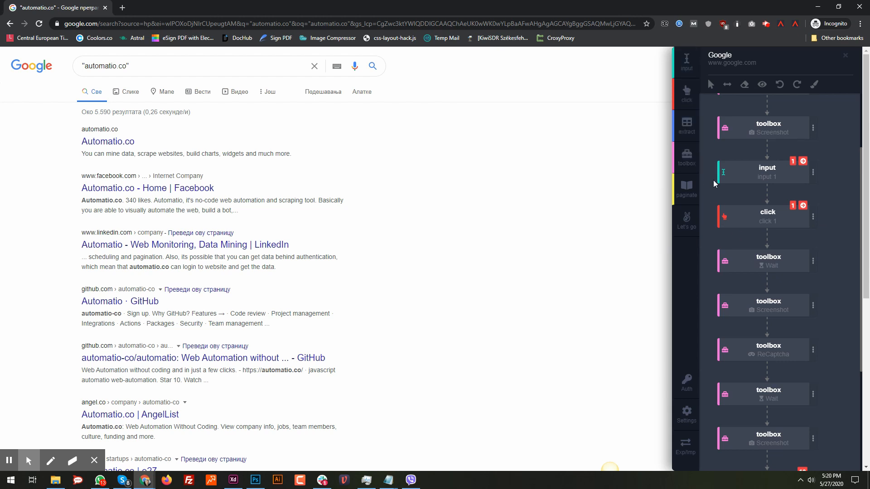
scroll(755, 309, down, 2)
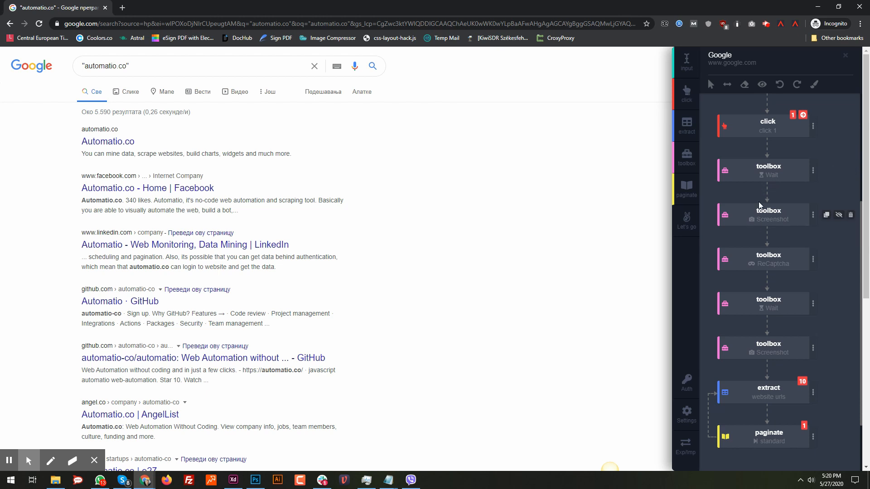
scroll(787, 170, up, 4)
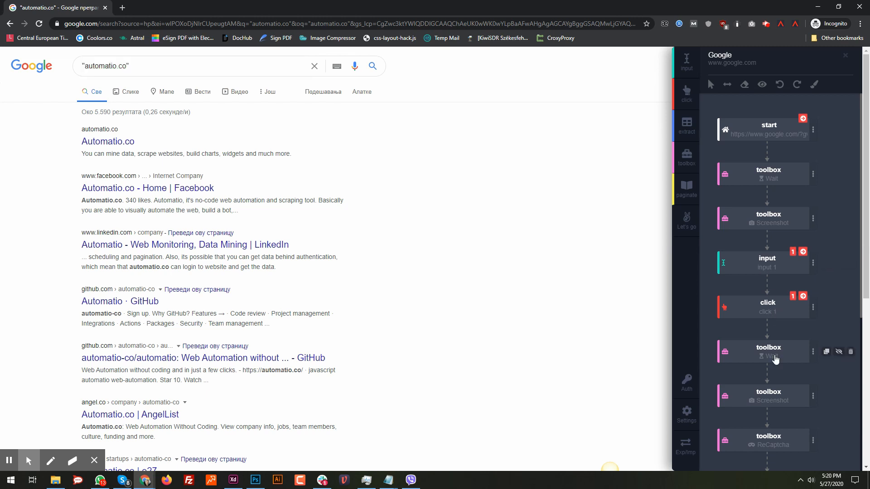
scroll(775, 359, down, 1)
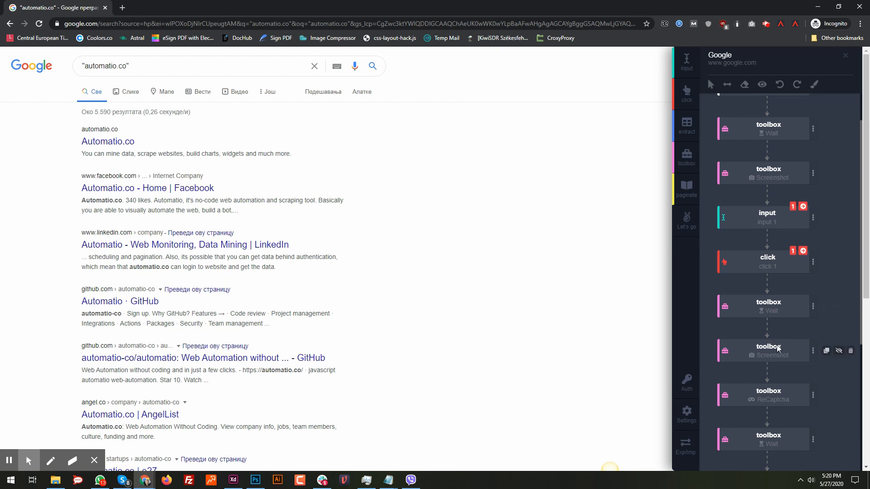
scroll(763, 314, down, 2)
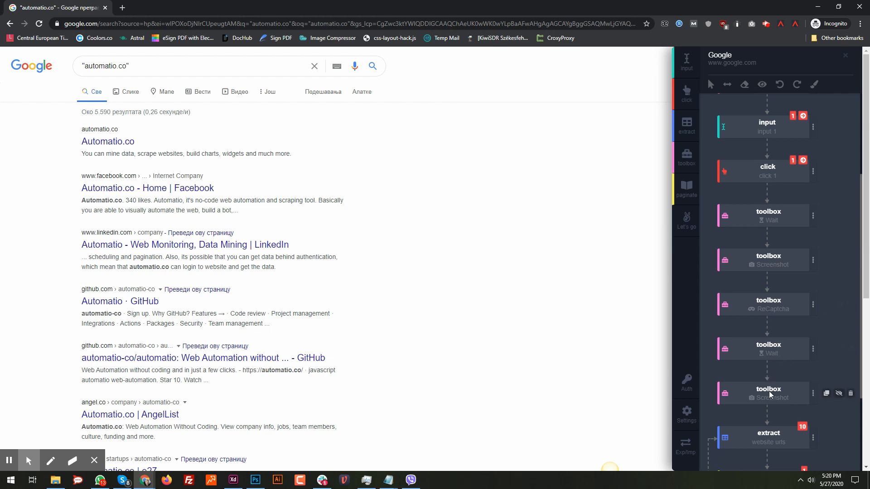
scroll(771, 383, down, 3)
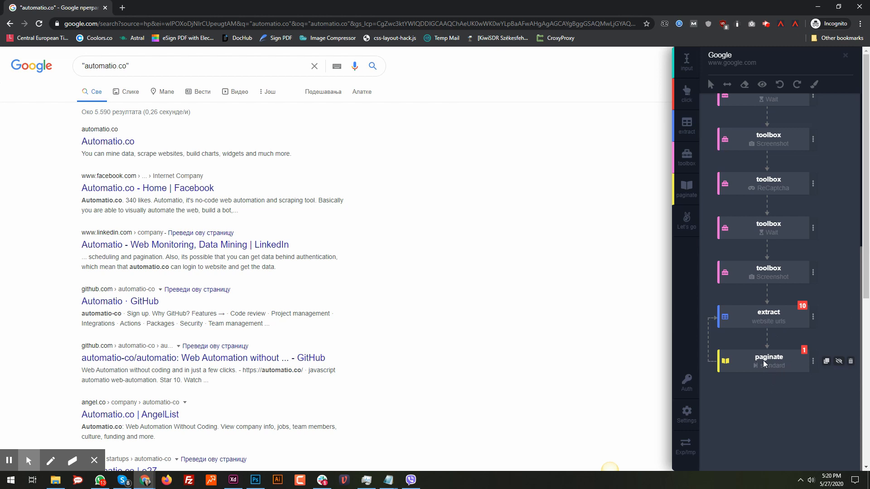
- Update and run the existing Google bot, and switch to its instance dashboard to follow the run's logs
click(693, 224)
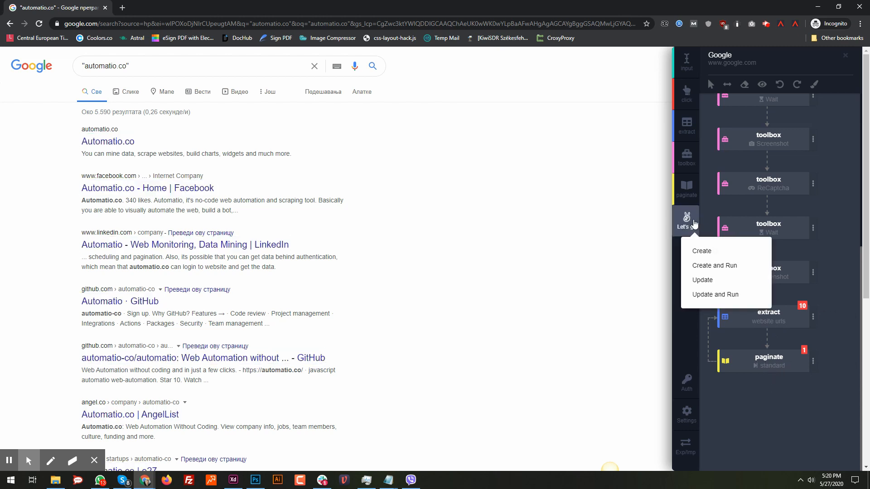
click(698, 294)
click(817, 6)
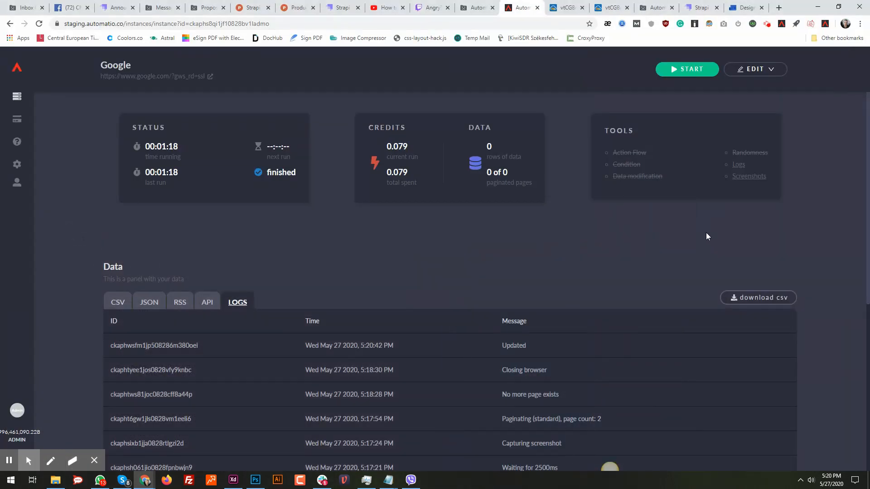
scroll(663, 250, down, 2)
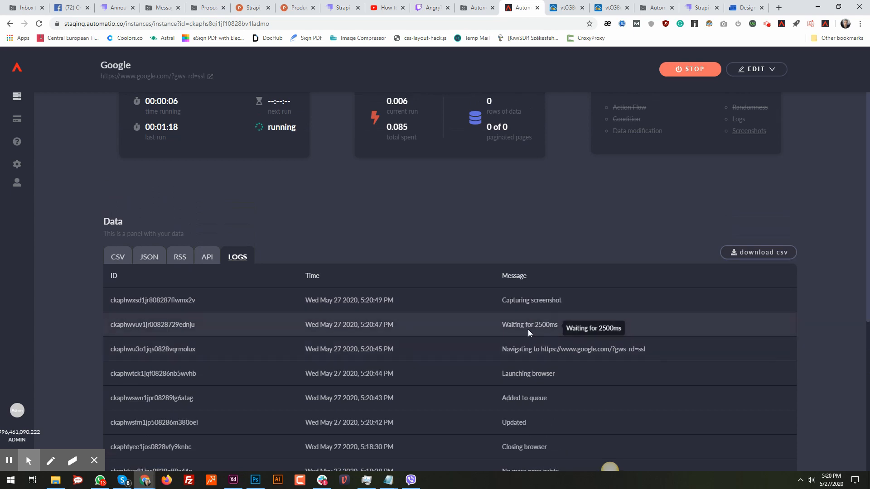
scroll(720, 235, up, 1)
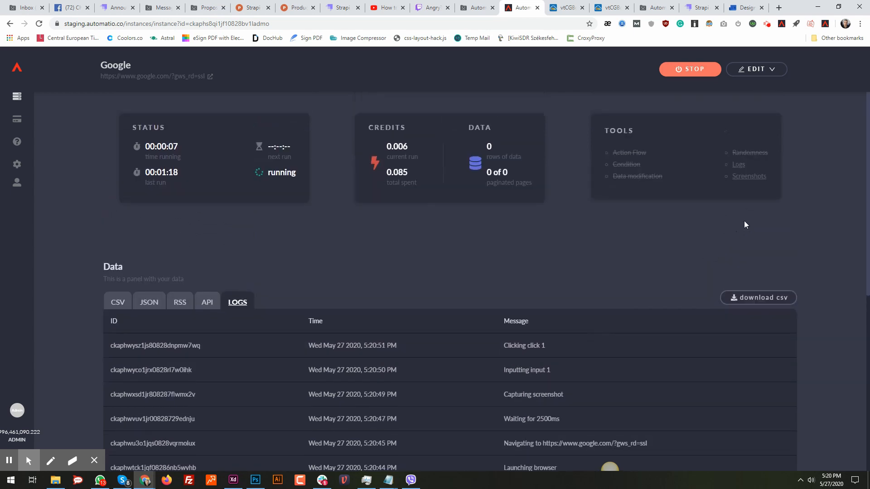
- View the latest captured screenshot in lightbox mode and read the run's logs through the captcha, extraction and pagination entries
click(745, 178)
scroll(360, 286, down, 1)
click(152, 386)
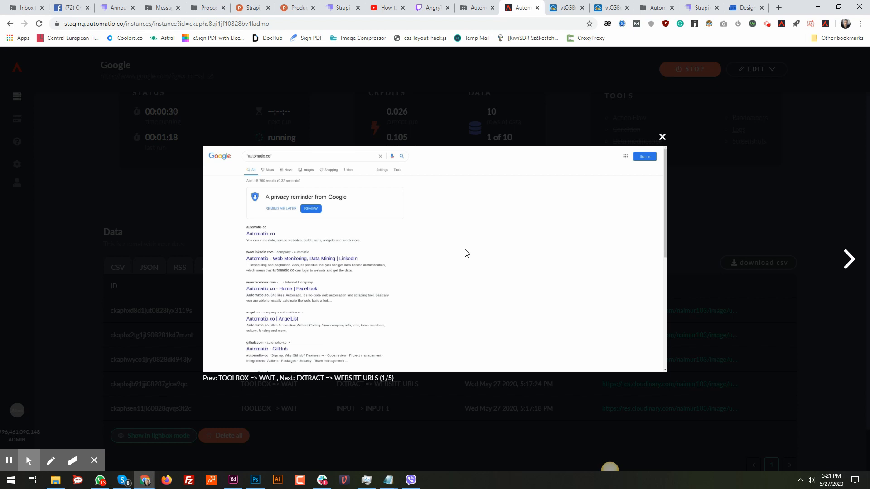
click(662, 137)
click(739, 131)
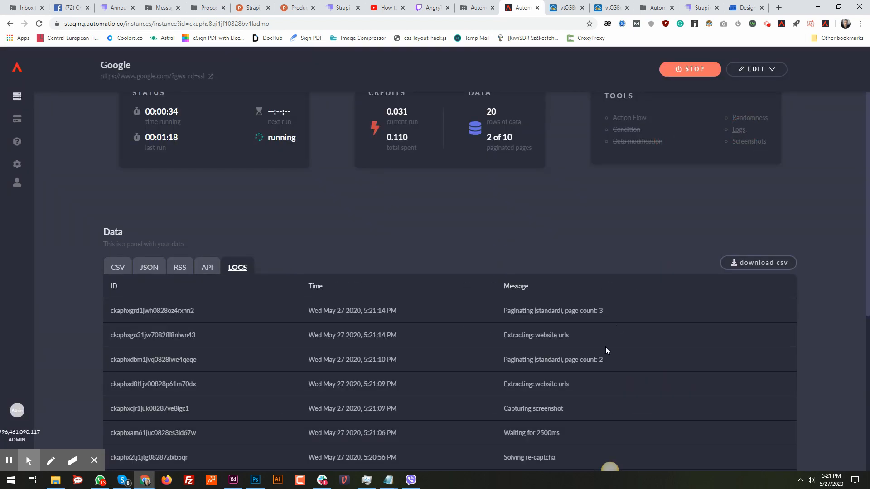
scroll(605, 367, down, 2)
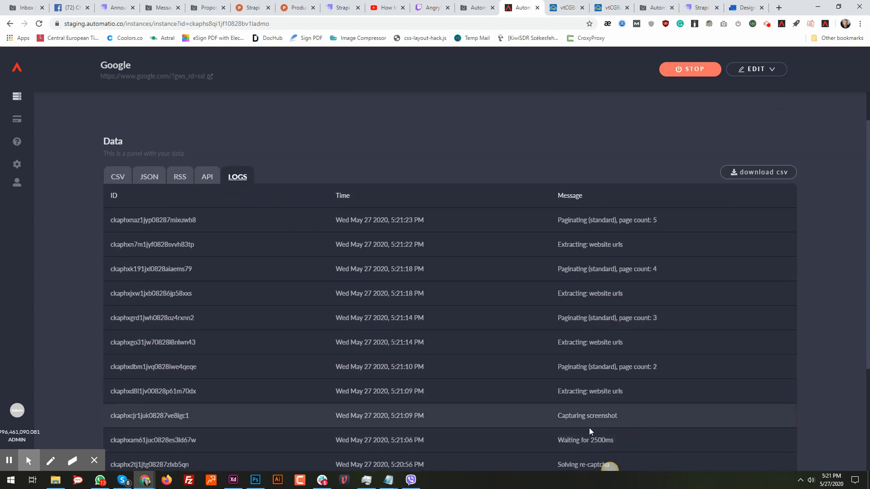
scroll(580, 358, up, 3)
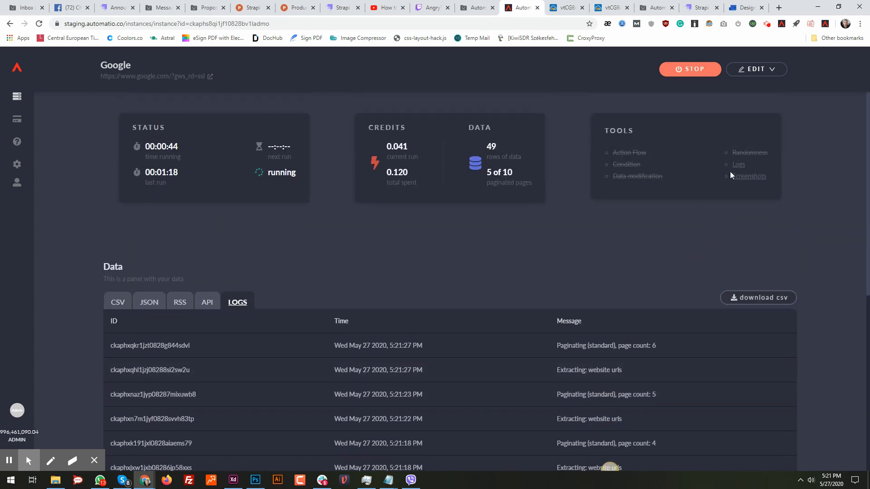
- Browse the Google instance's captured screenshots in lightbox mode, return to the first one and close the viewer
click(741, 176)
scroll(269, 397, down, 2)
click(178, 390)
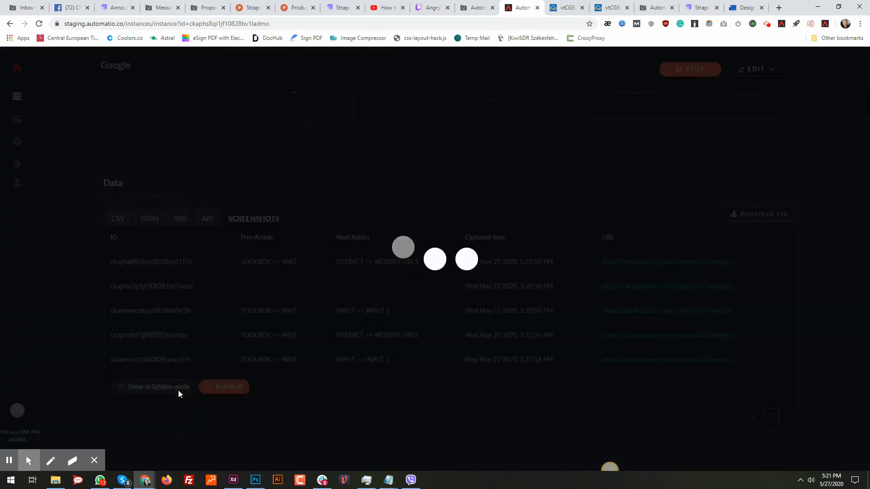
click(835, 250)
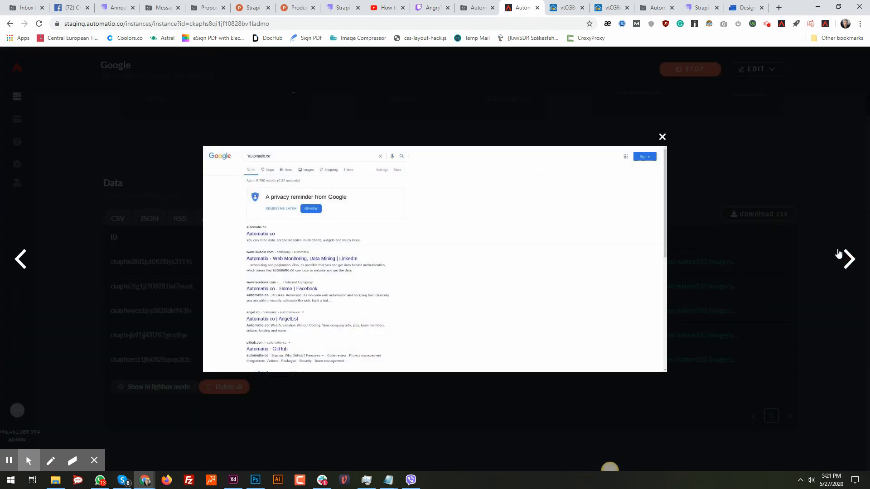
click(836, 250)
key(Right)
click(20, 258)
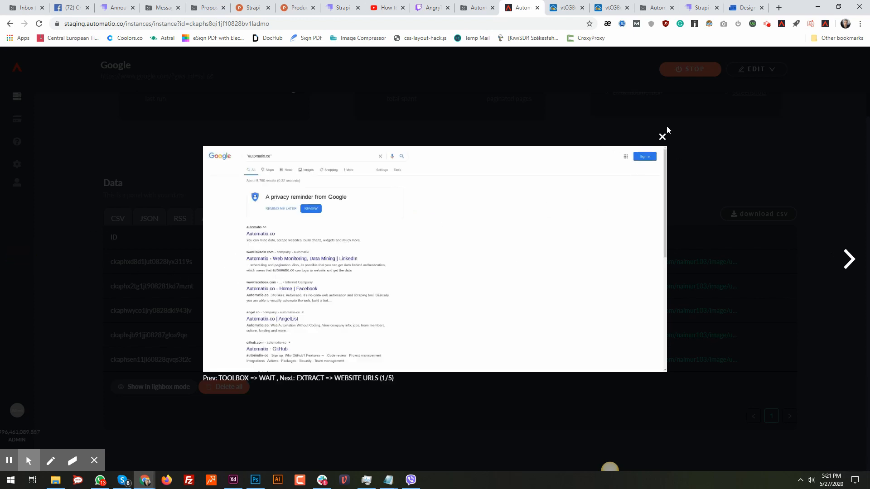
click(661, 137)
scroll(588, 227, up, 2)
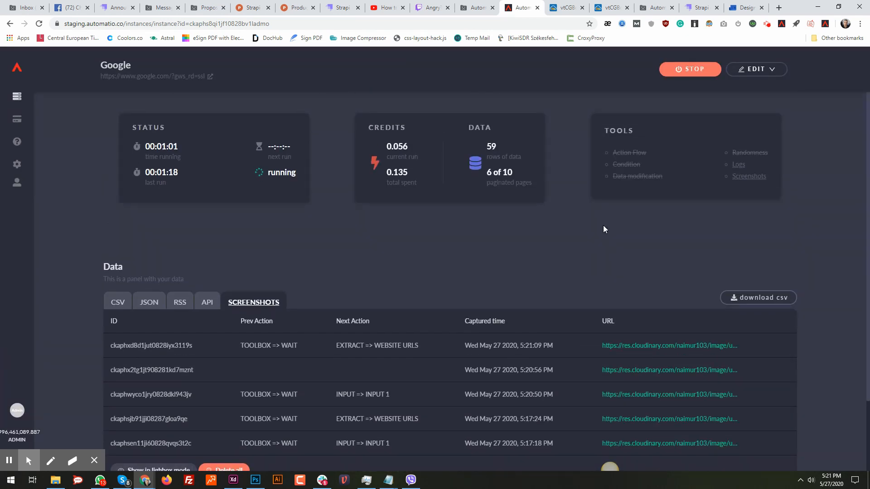
- Check the instance's data row and paginated page counts, and look through the extracted website URLs in the CSV data
double_click(487, 147)
double_click(492, 173)
click(522, 217)
click(126, 301)
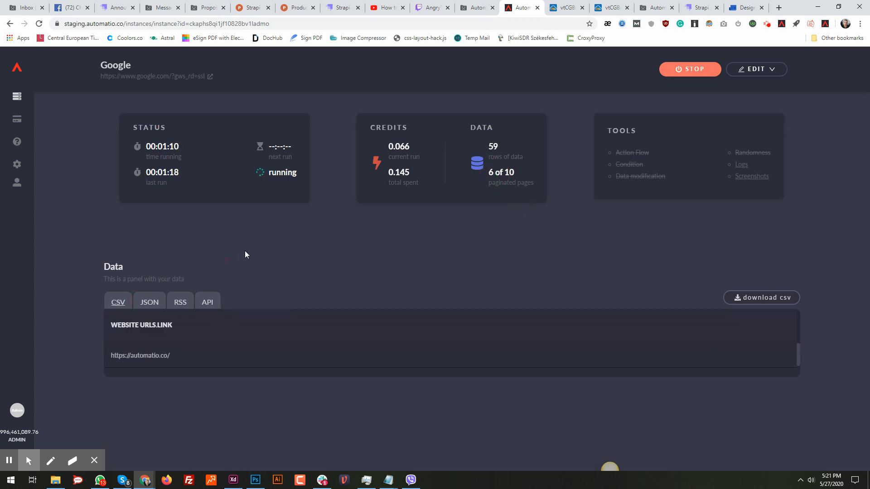
scroll(200, 242, down, 3)
scroll(232, 287, down, 10)
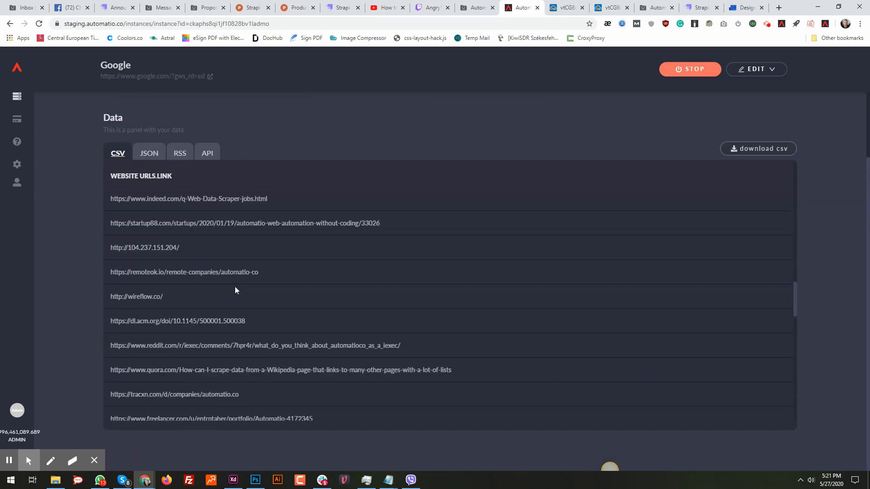
scroll(231, 273, up, 10)
scroll(69, 188, up, 3)
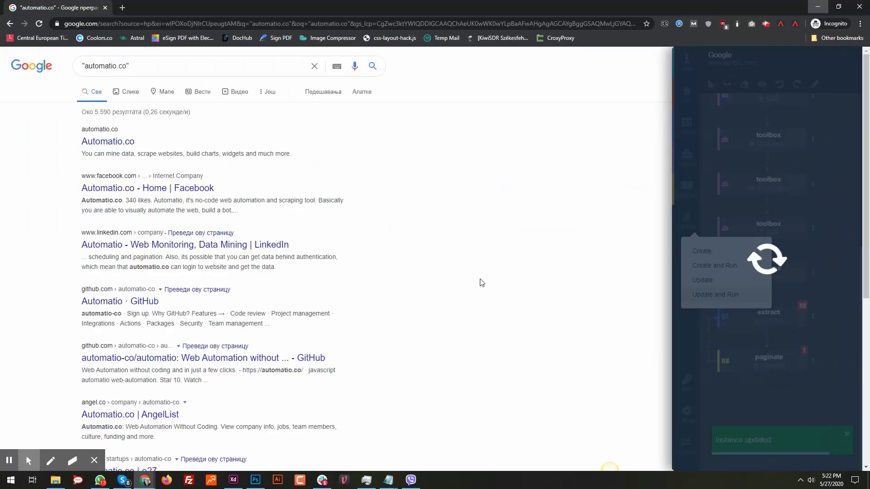
- Return to the builder window, open the Automatio.co search result and clear the bot's existing actions
click(497, 192)
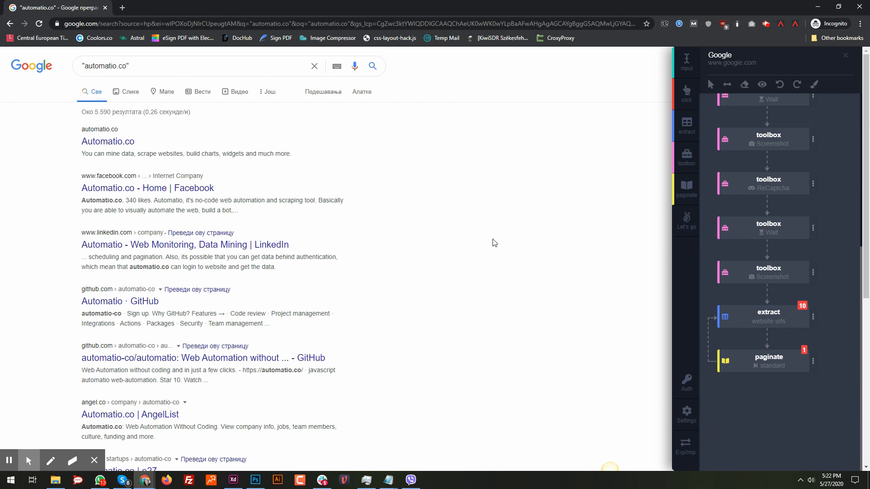
click(109, 142)
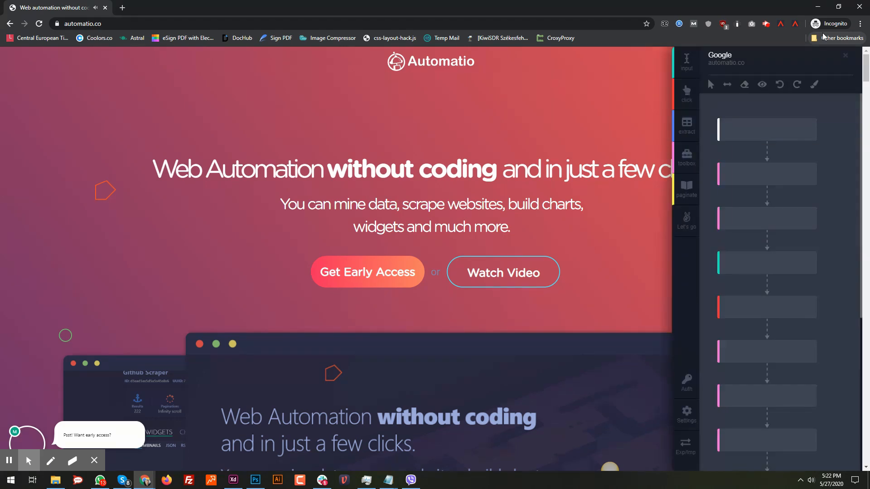
click(813, 84)
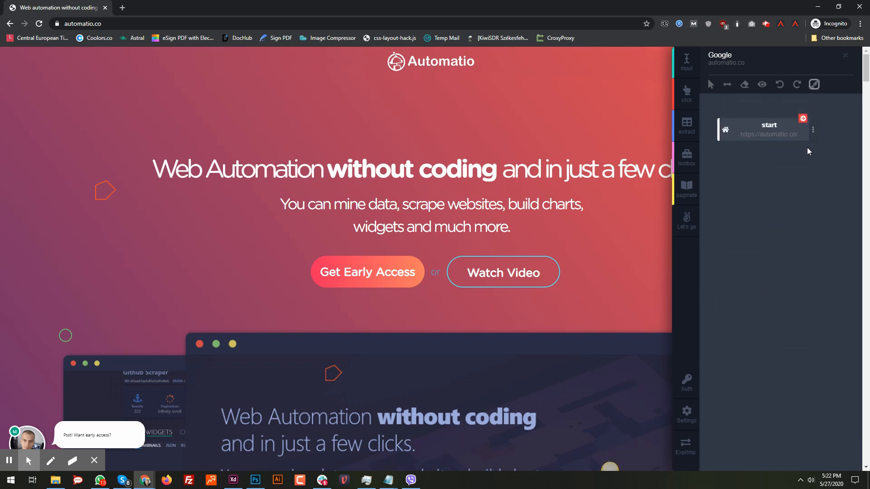
click(814, 86)
- Set the start action's data type to dynamic and choose the Google instance as its data source
click(812, 130)
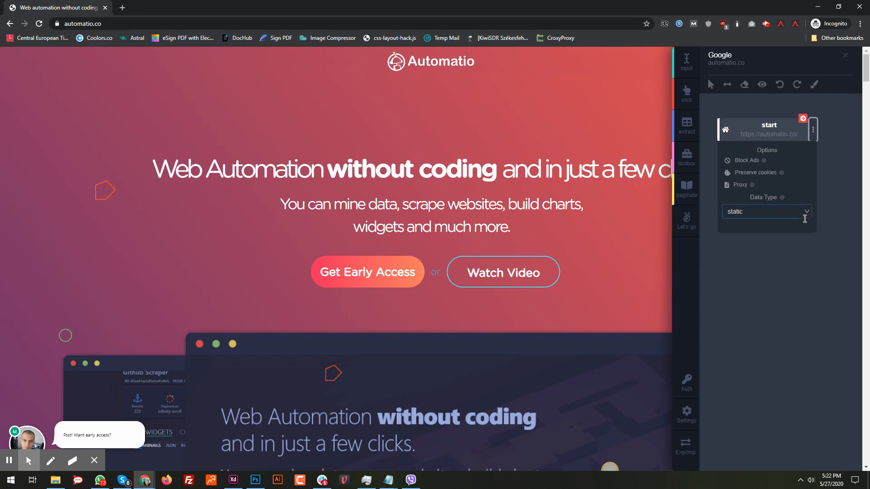
click(808, 216)
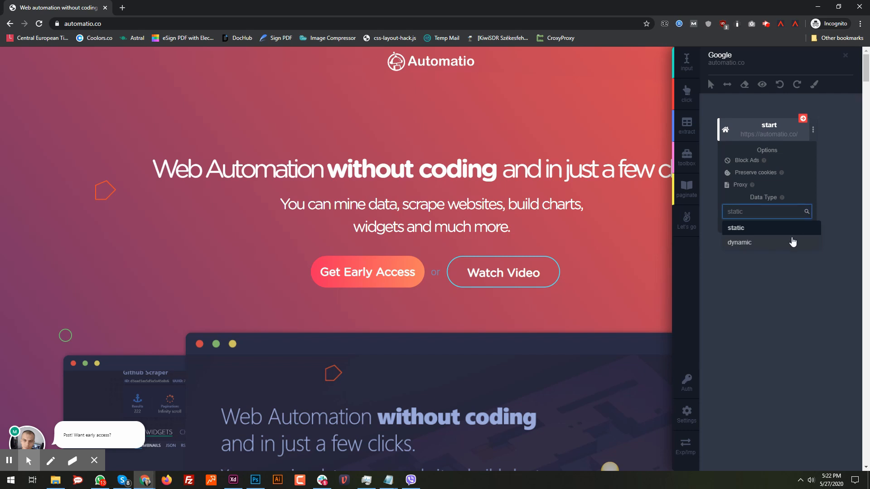
click(750, 243)
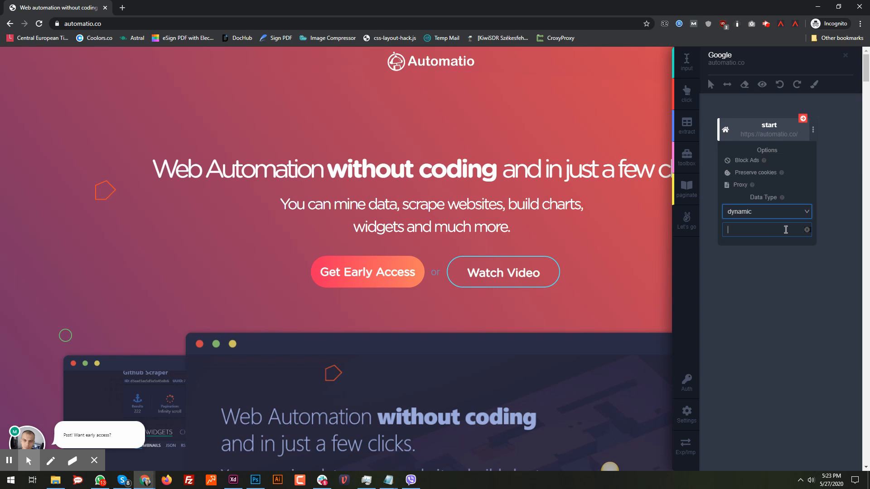
click(784, 230)
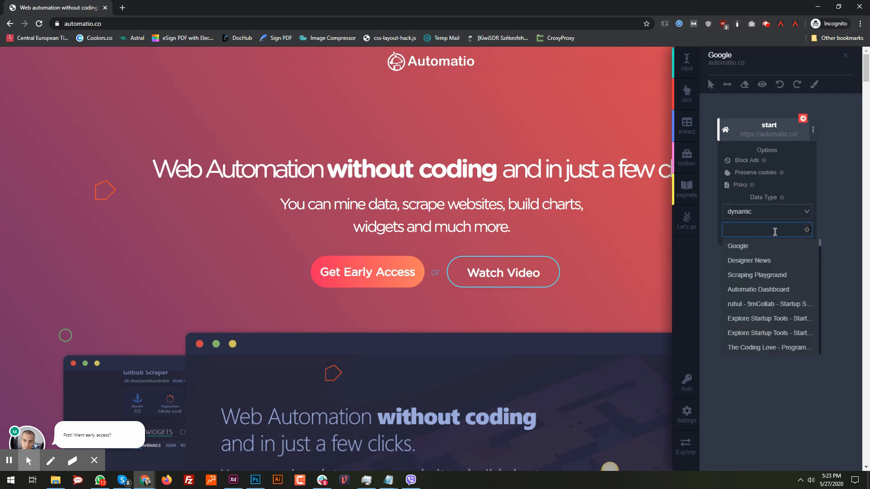
click(740, 249)
- Look up the Google bot in the dashboard's instances list and compare it with the start action's instance choices
key(alt+Tab)
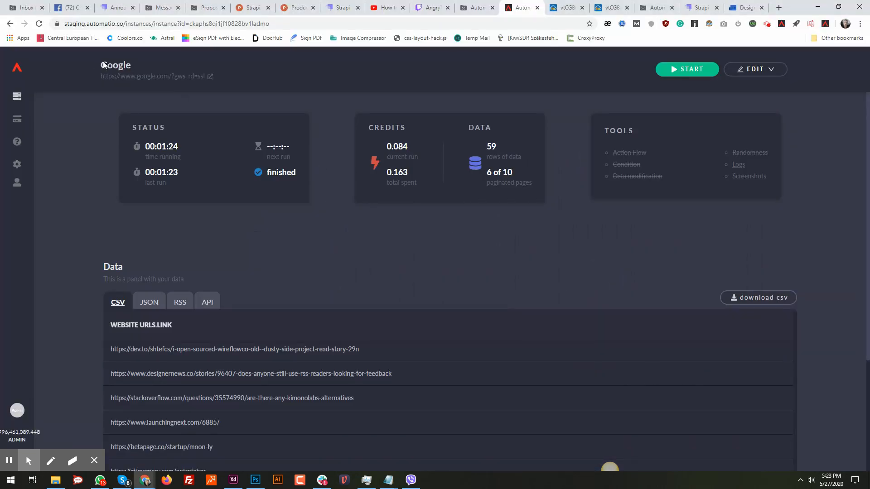
drag(143, 67, 101, 64)
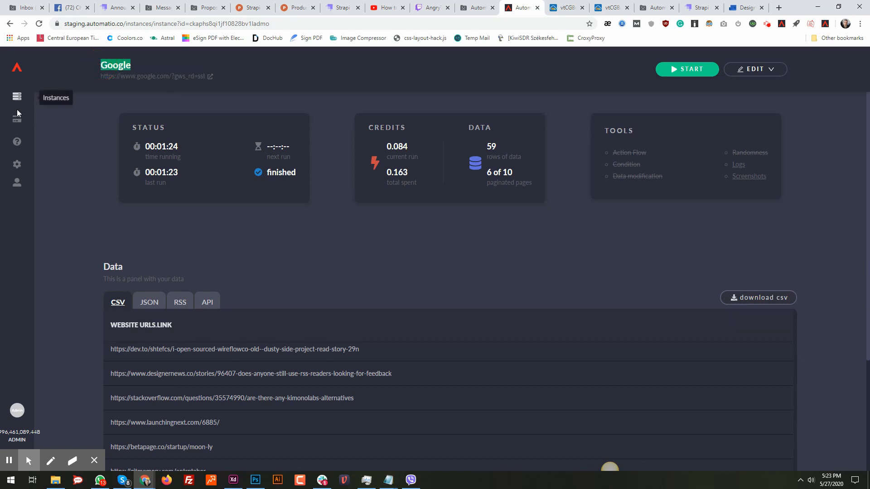
click(17, 96)
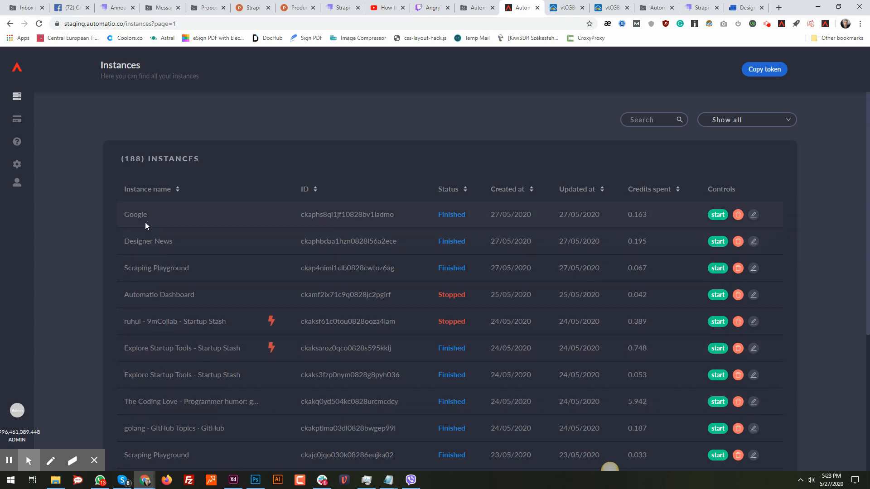
key(alt+Tab)
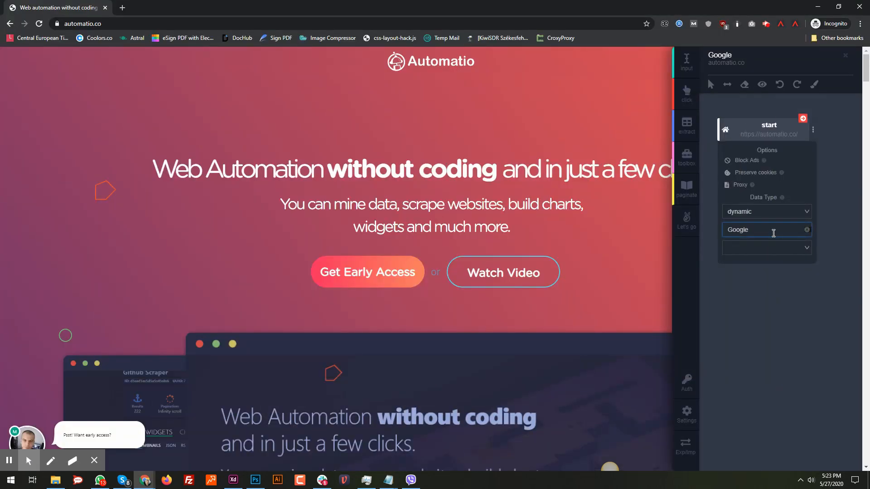
click(773, 233)
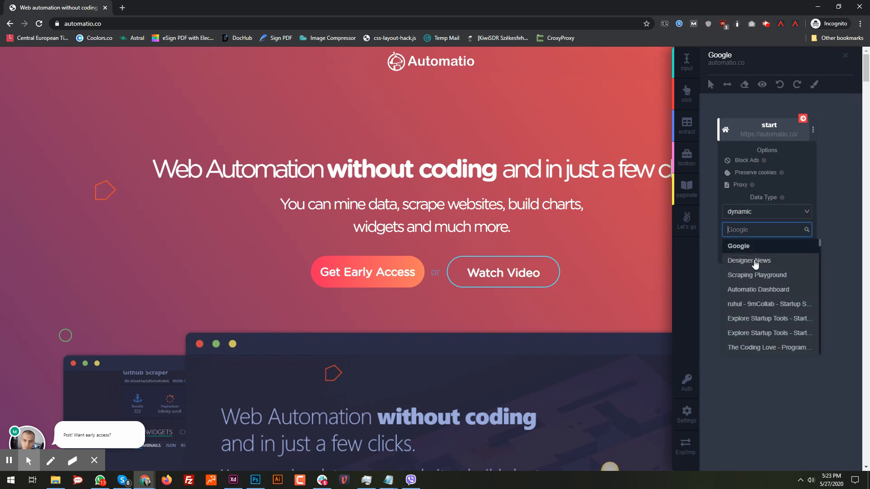
- Set the start action's dynamic source to the Google instance's website urls field
click(806, 186)
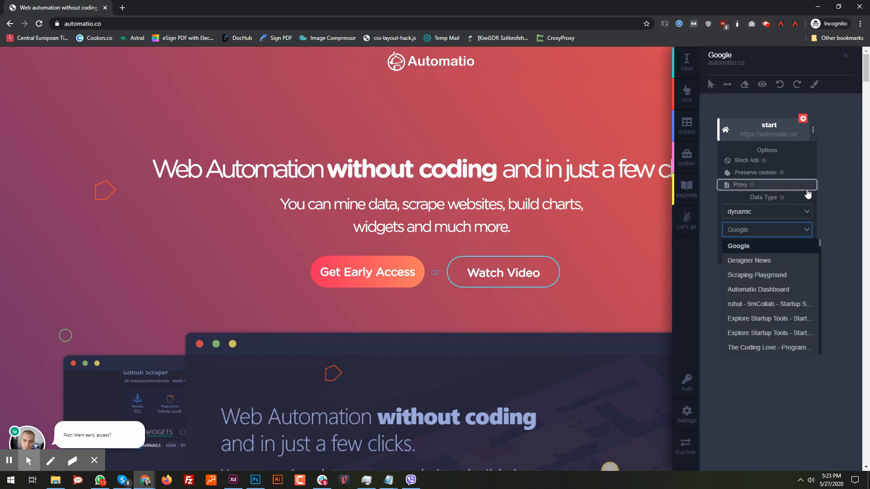
click(783, 186)
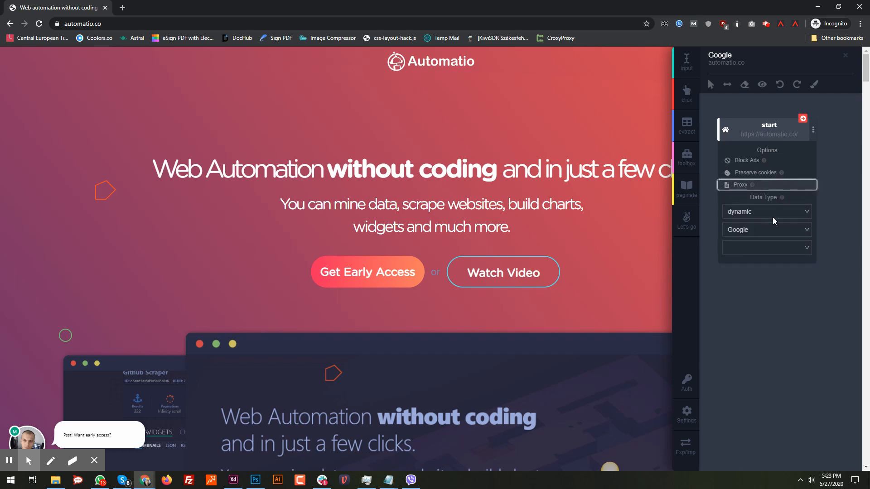
click(761, 248)
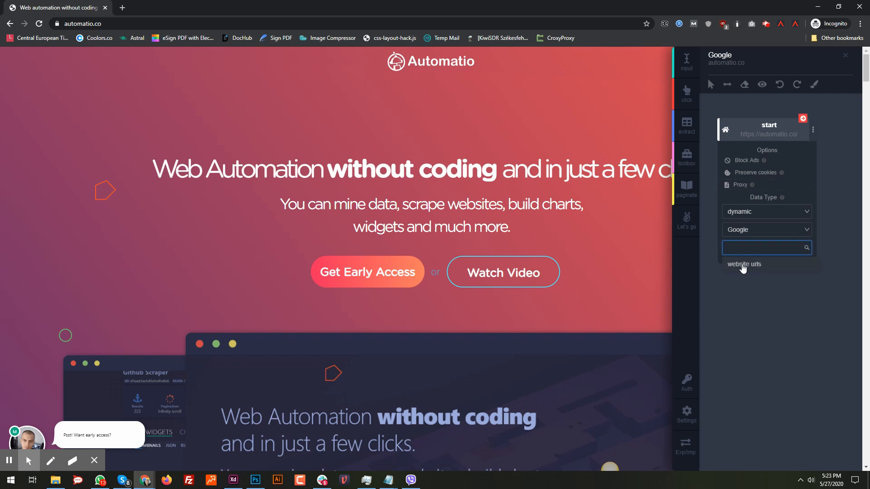
click(743, 266)
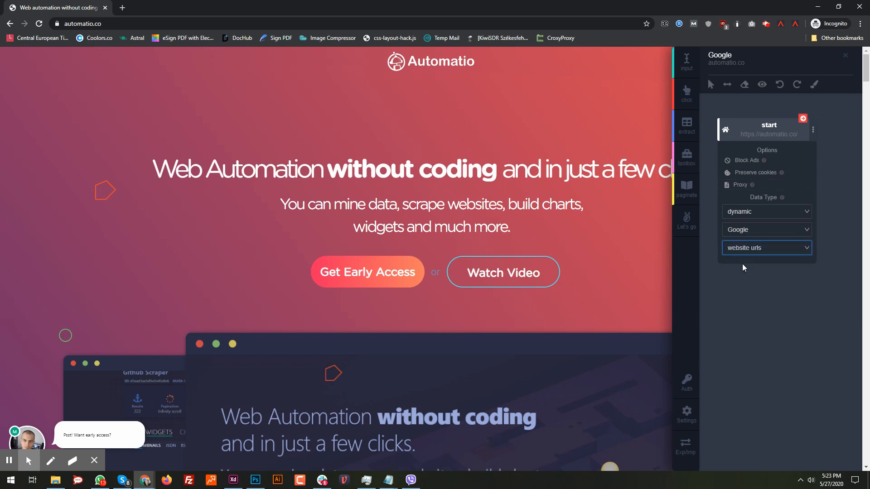
click(735, 307)
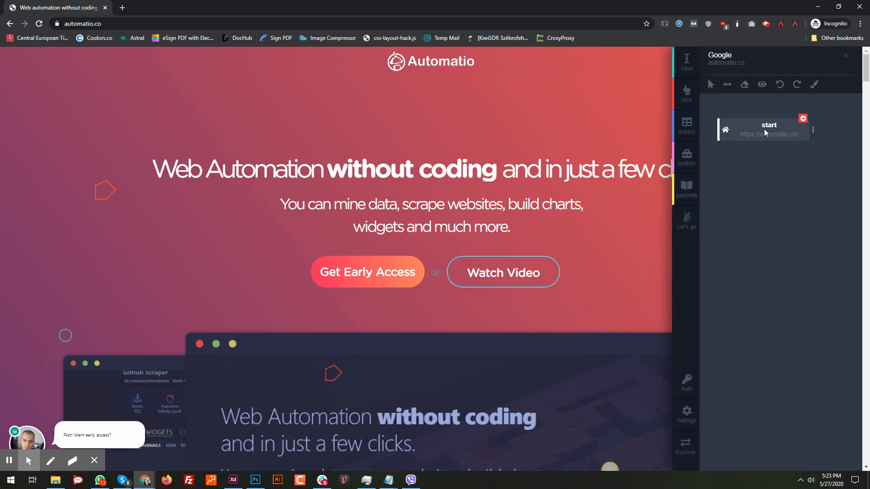
- Compare the start action's dynamic data settings with the website URLs extracted by the Google instance in the dashboard
click(813, 133)
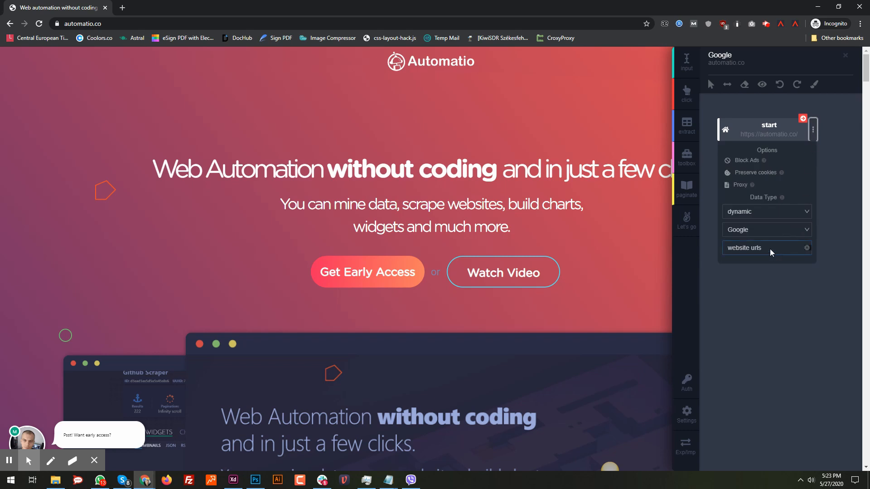
key(alt+Tab)
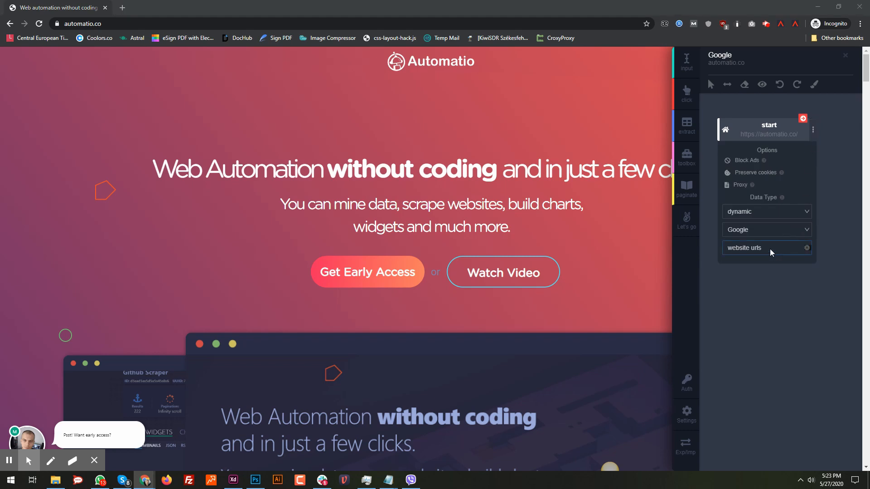
drag(503, 151, 492, 150)
drag(146, 381, 154, 428)
scroll(200, 399, down, 4)
key(alt+Tab)
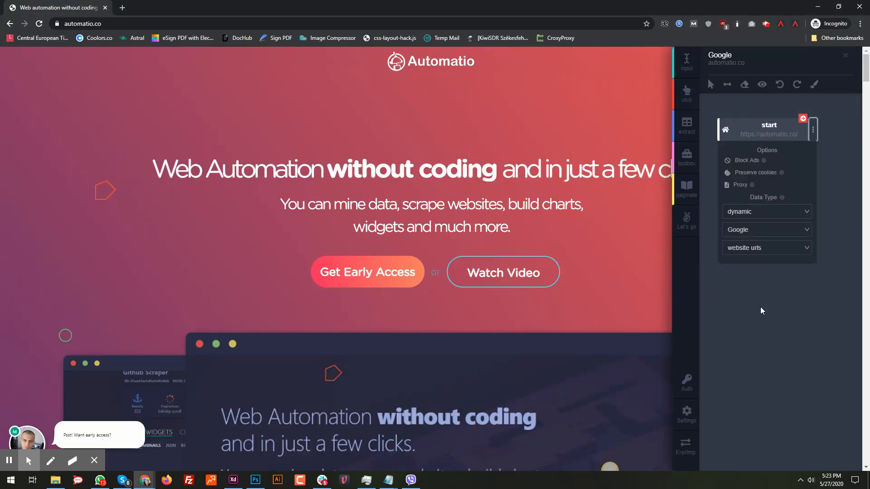
click(760, 307)
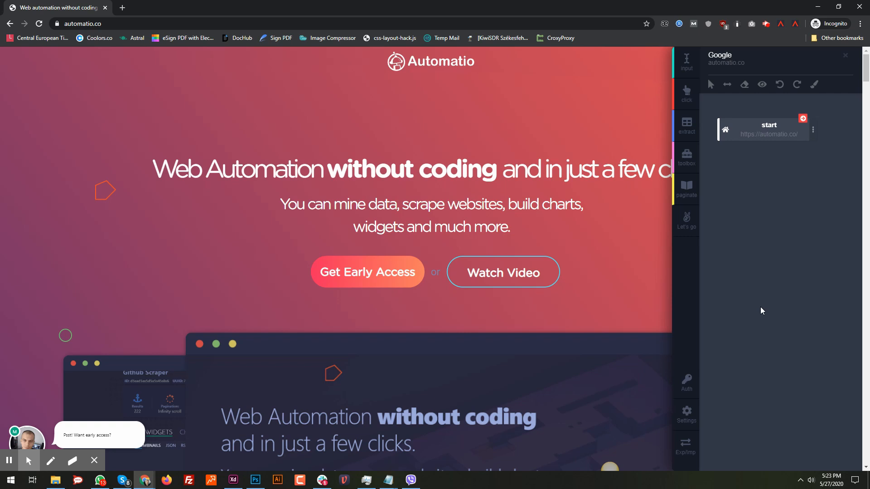
- Add a toolbox action after the start action and set it to Wait with a time of 2500 ms
click(686, 156)
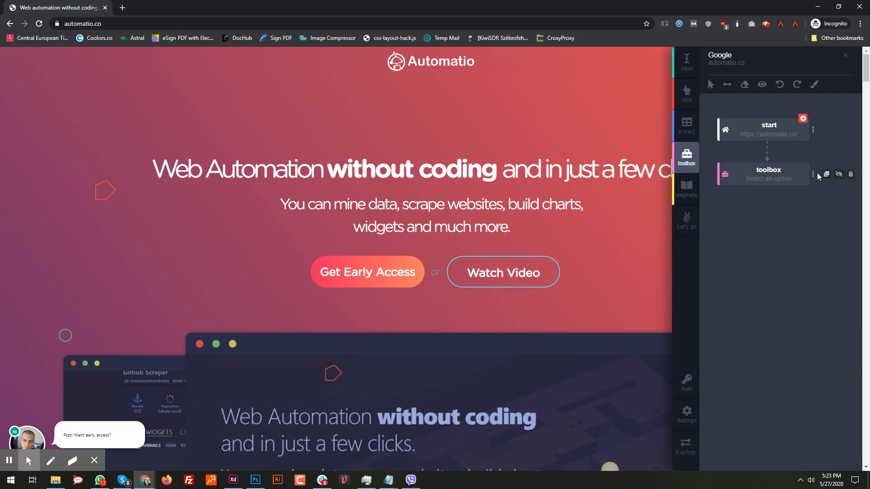
click(813, 173)
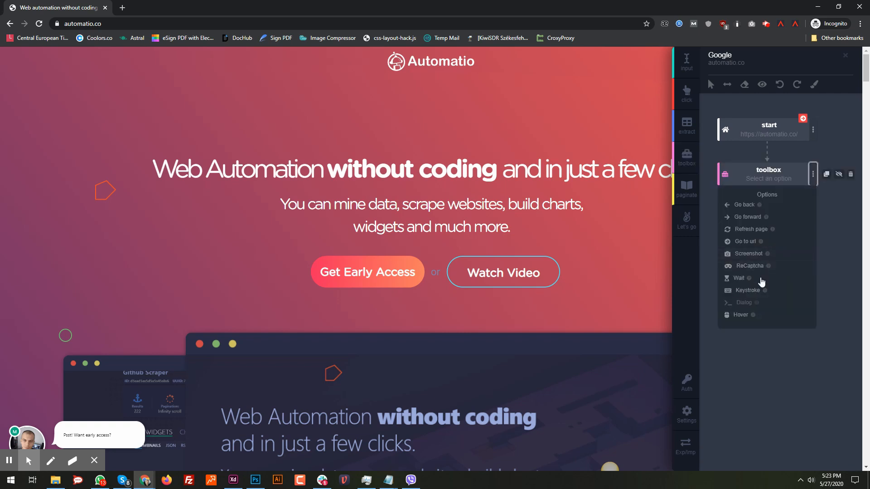
click(761, 280)
click(750, 350)
text(2)
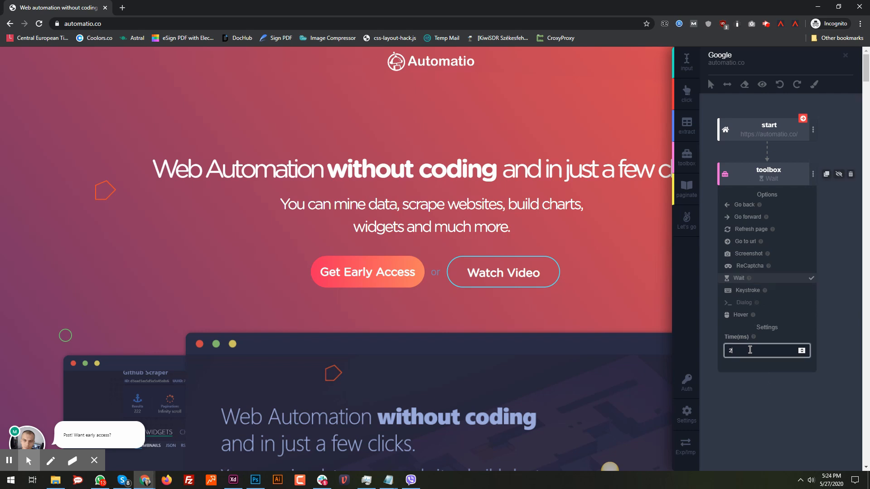
text(000)
click(707, 184)
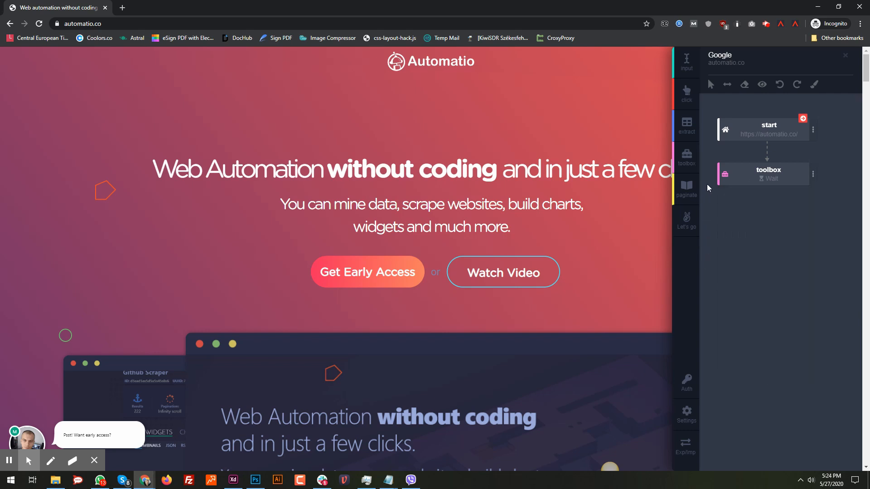
- Add a second toolbox action after the wait and set it to Screenshot with quality 100
click(686, 157)
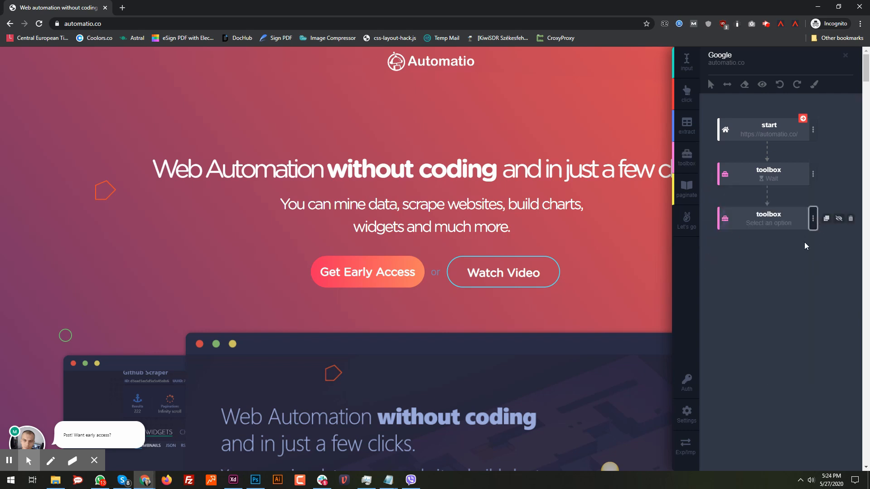
click(770, 298)
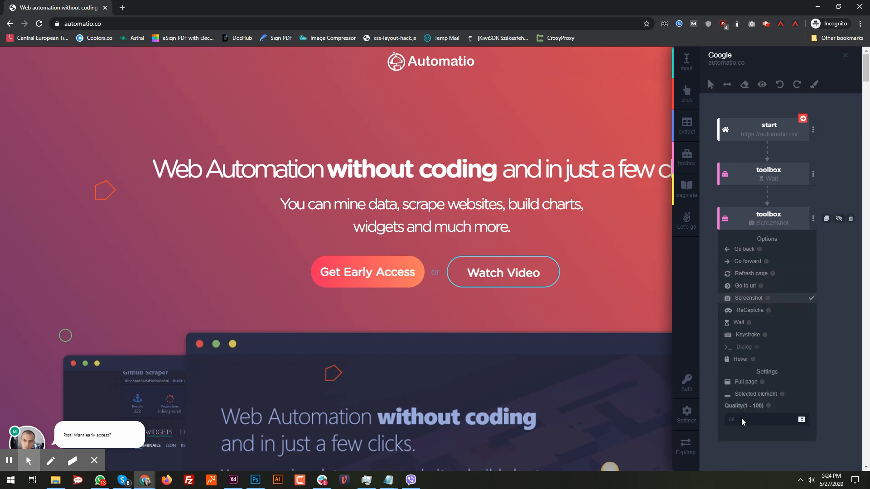
click(813, 219)
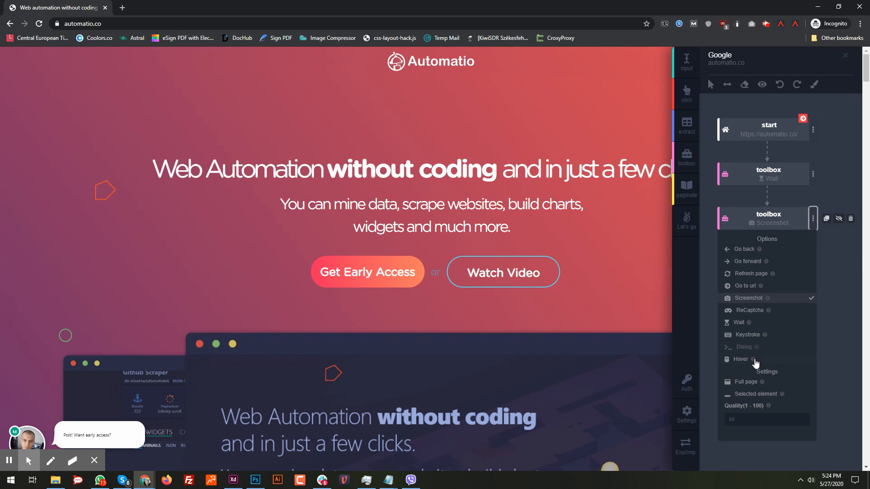
click(744, 418)
text(100)
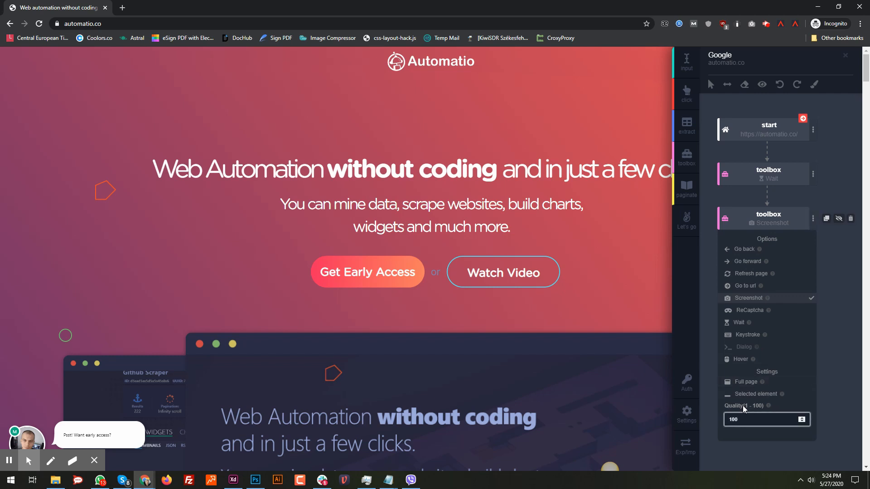
click(709, 243)
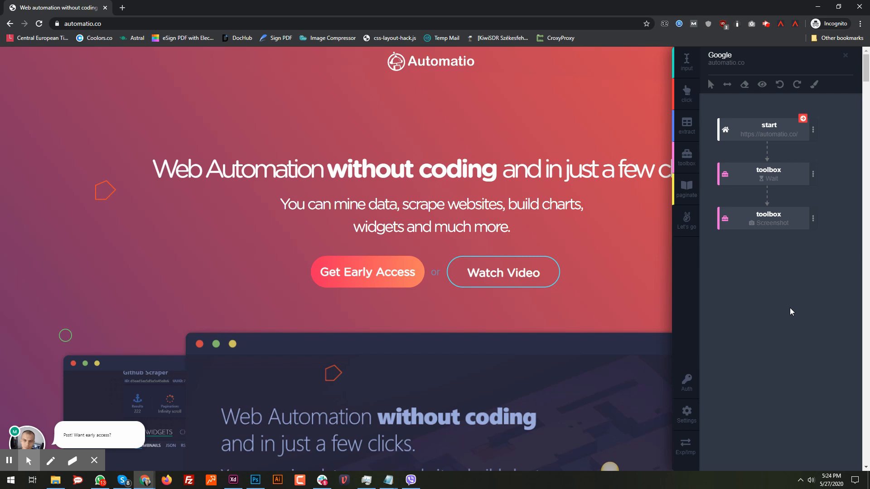
- Review the start action's options and rename the bot "level 1 - website screenshts"
click(813, 129)
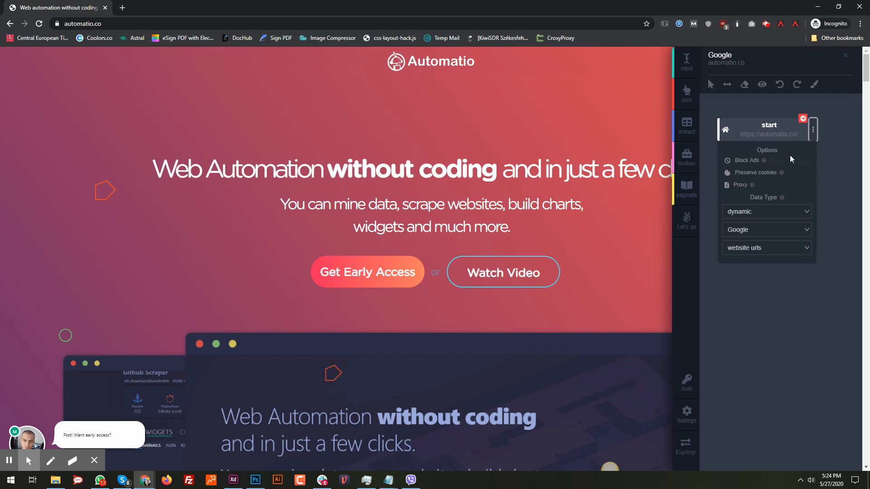
click(745, 163)
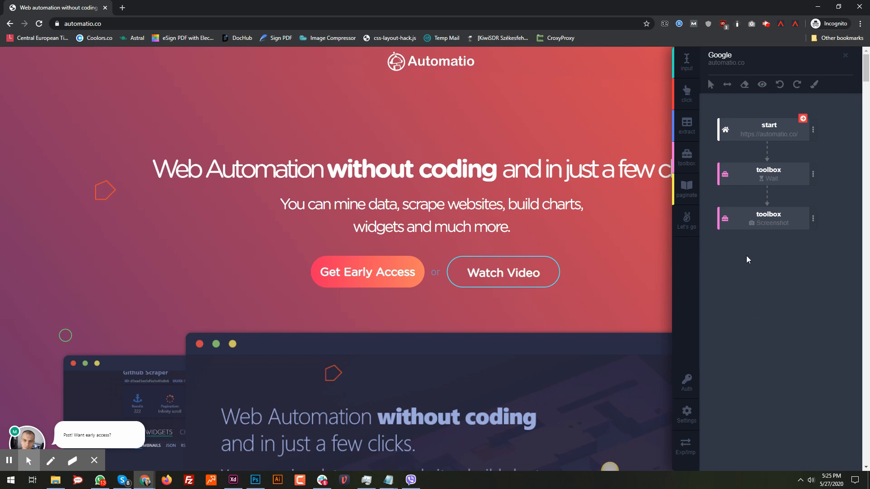
double_click(726, 56)
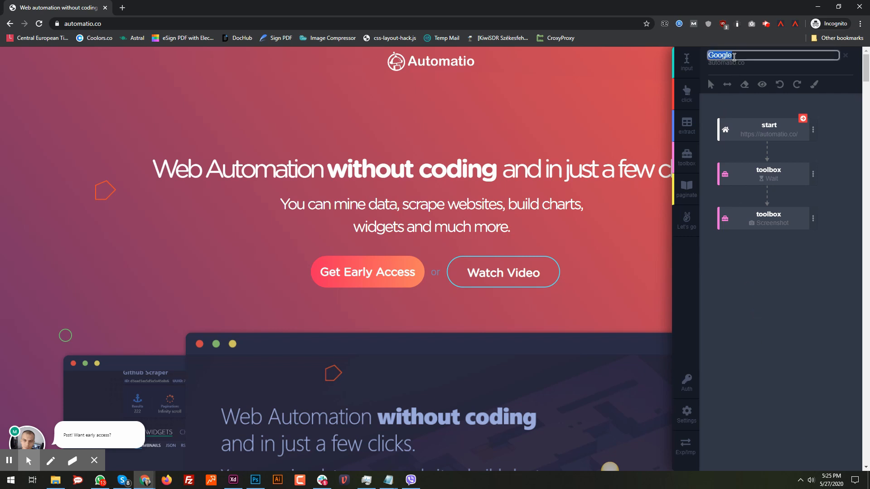
text(level 1 - webs)
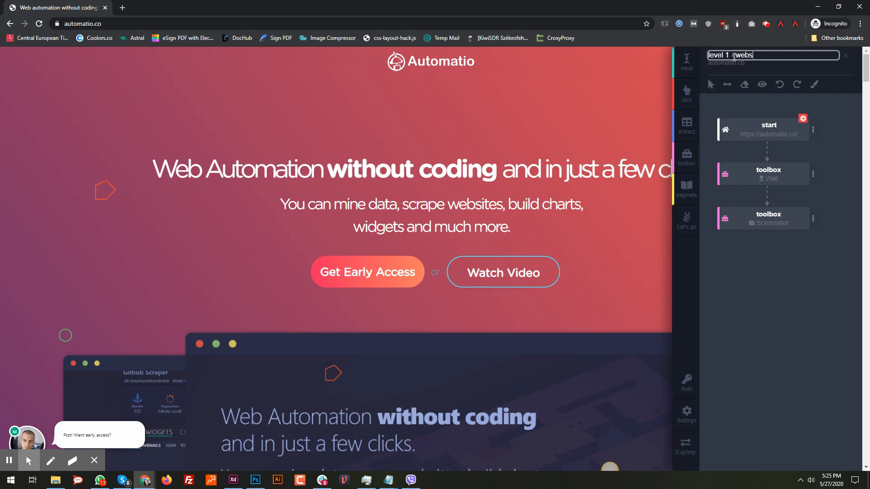
text(ite screenshts)
click(720, 279)
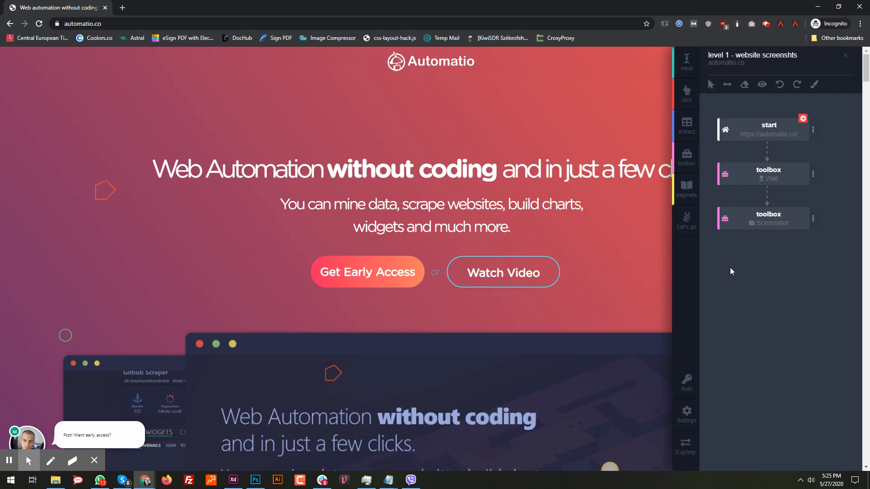
- Create and run the bot, switch to the dashboard window and open the new instance from the instances list
click(685, 220)
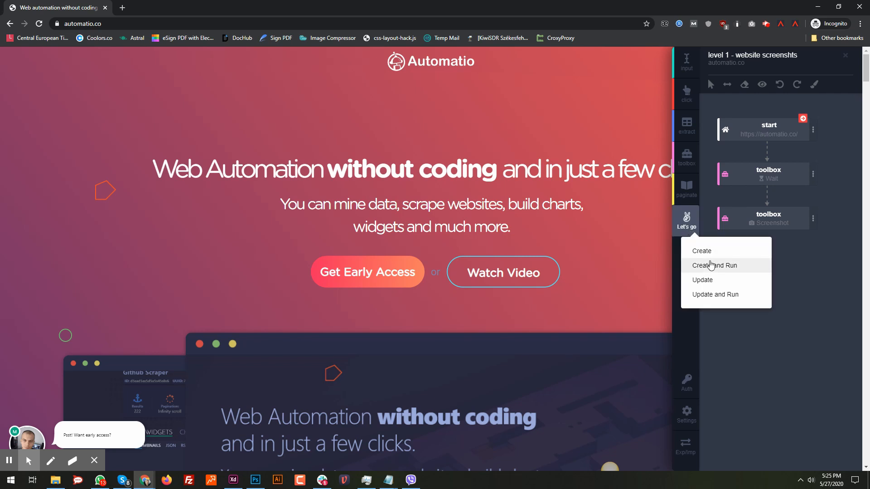
click(710, 265)
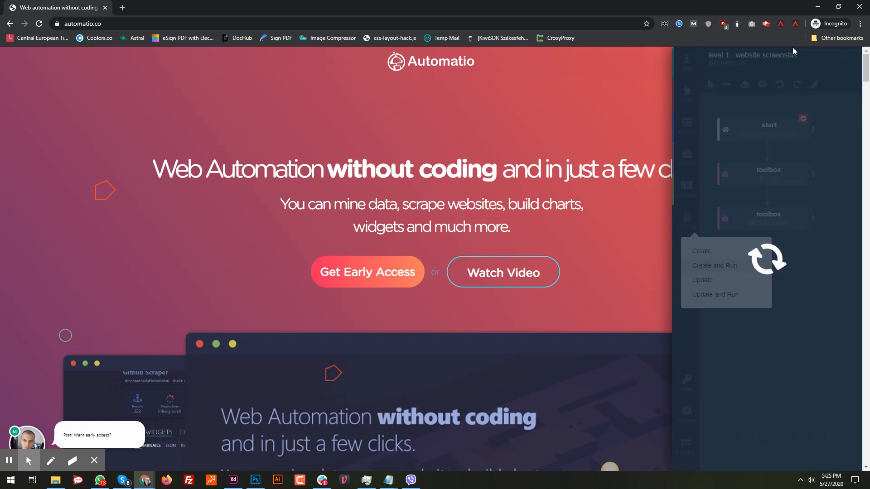
click(815, 5)
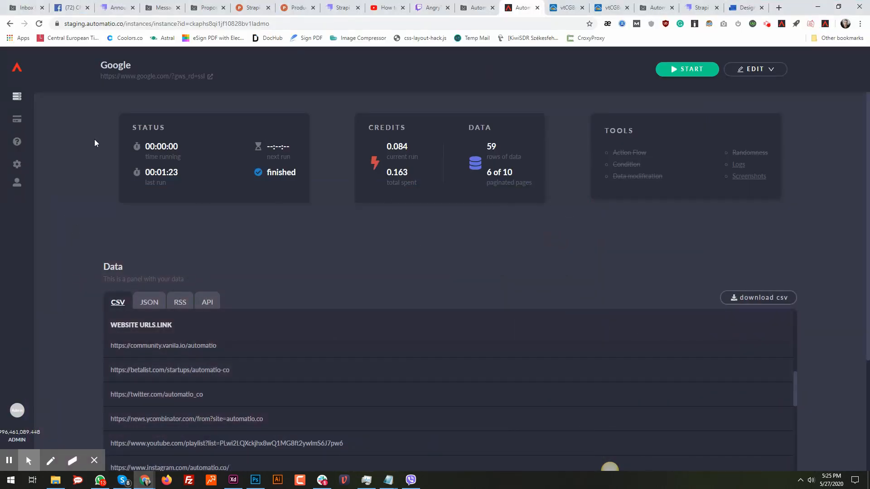
click(18, 96)
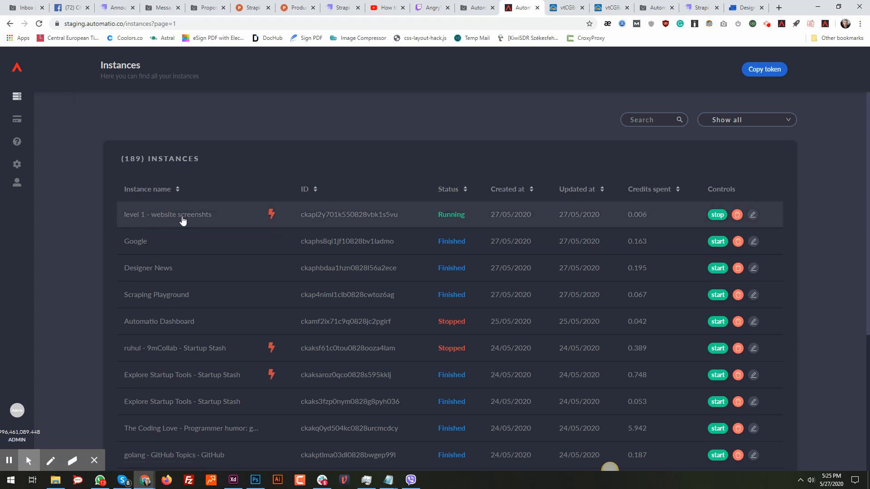
click(182, 217)
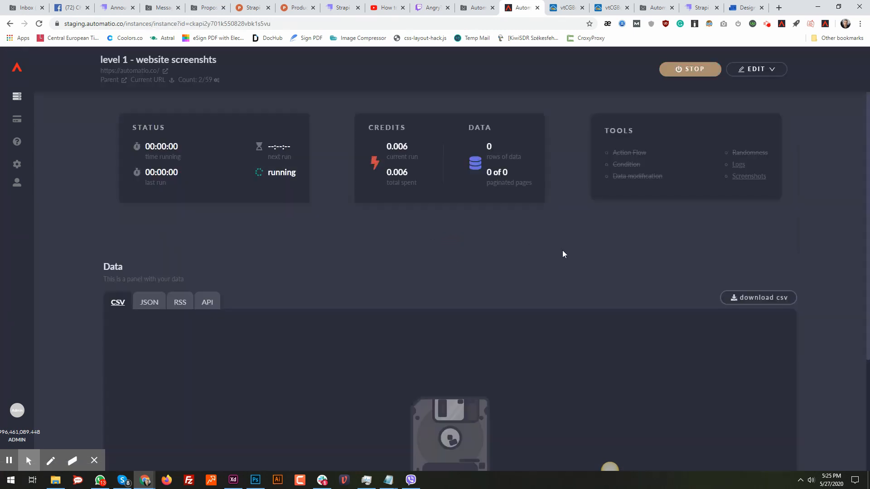
- Check the running instance's logs and look through its captured website screenshots in lightbox mode
click(739, 165)
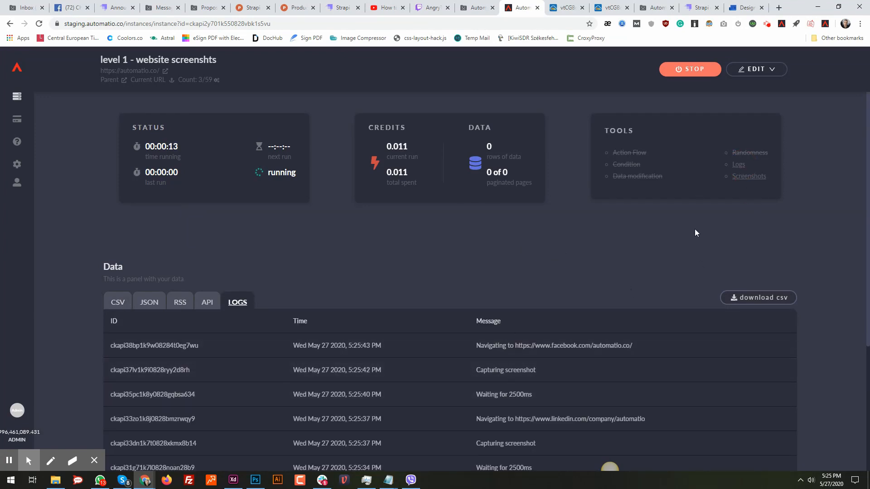
click(735, 177)
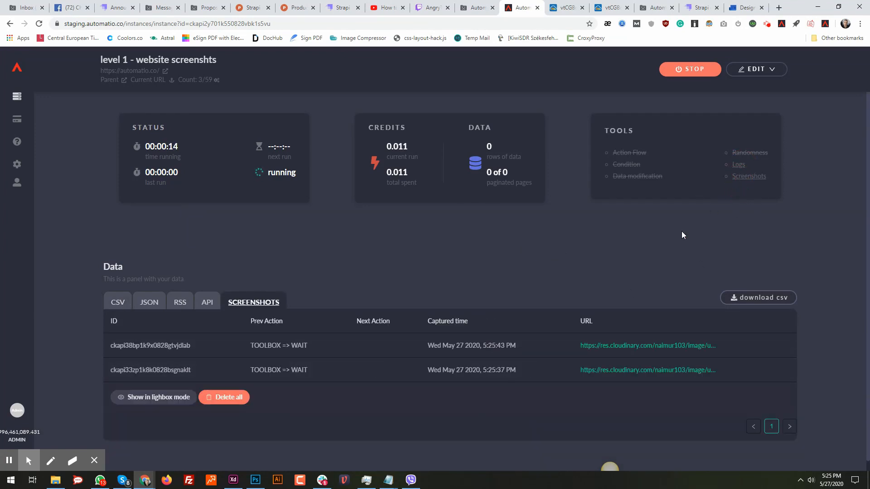
click(174, 395)
click(848, 259)
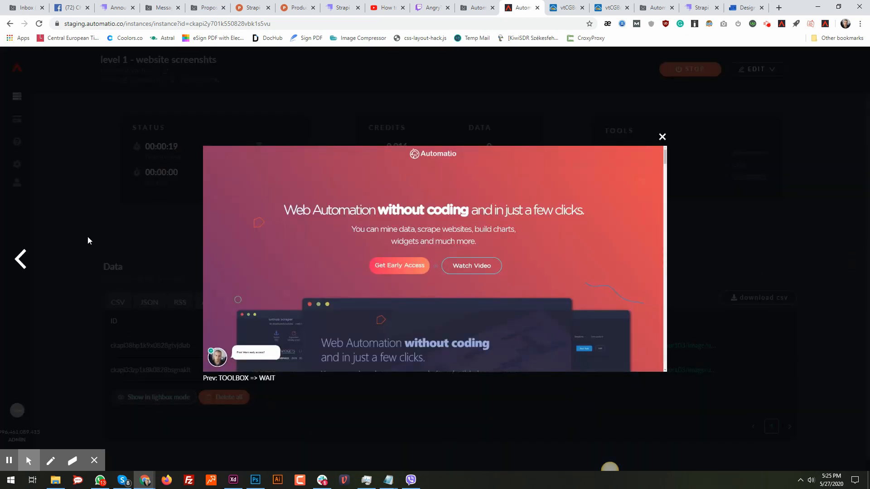
click(20, 265)
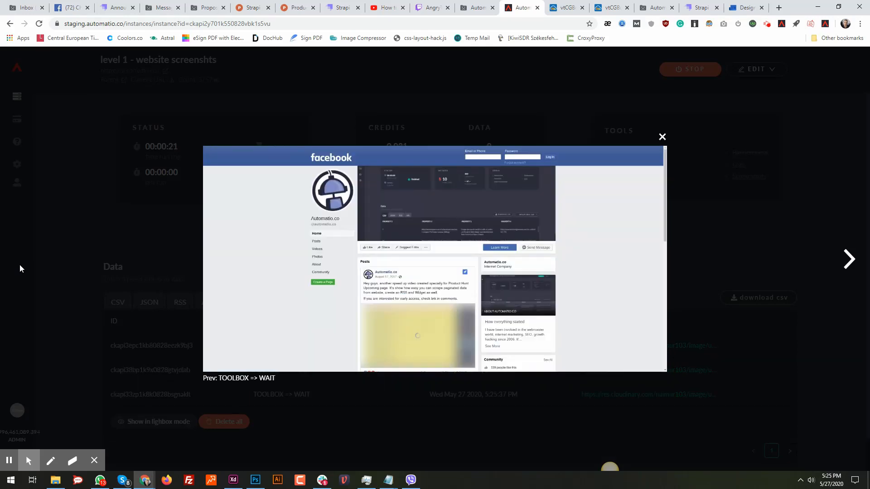